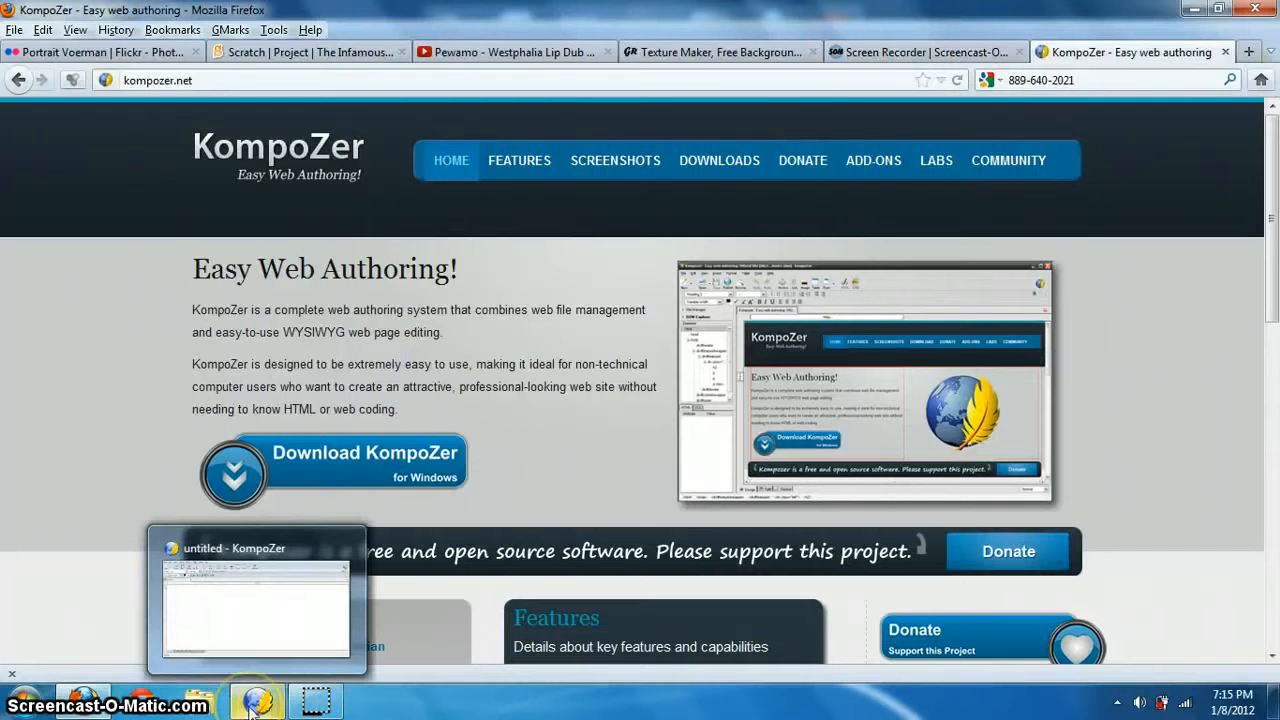
# Switch to KompoZer, enter "Hello World" on the blank page and colour the text red.
pyautogui.click(30, 692)
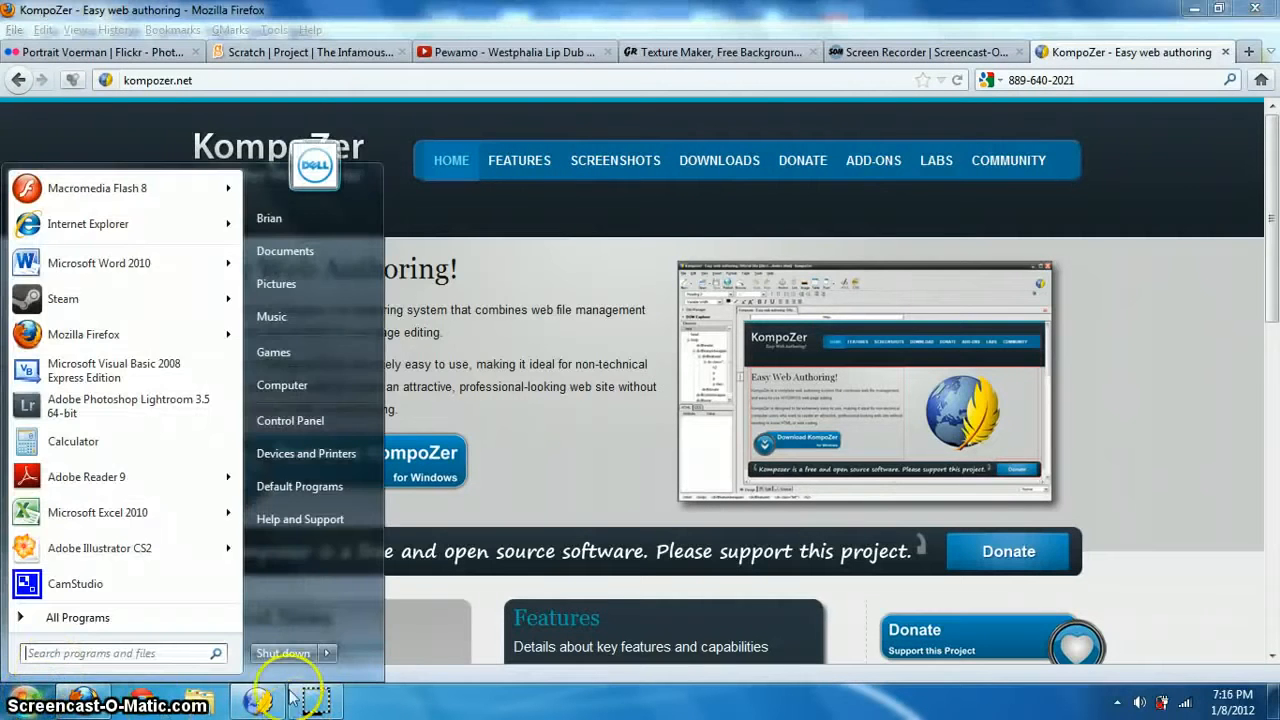
pyautogui.click(260, 704)
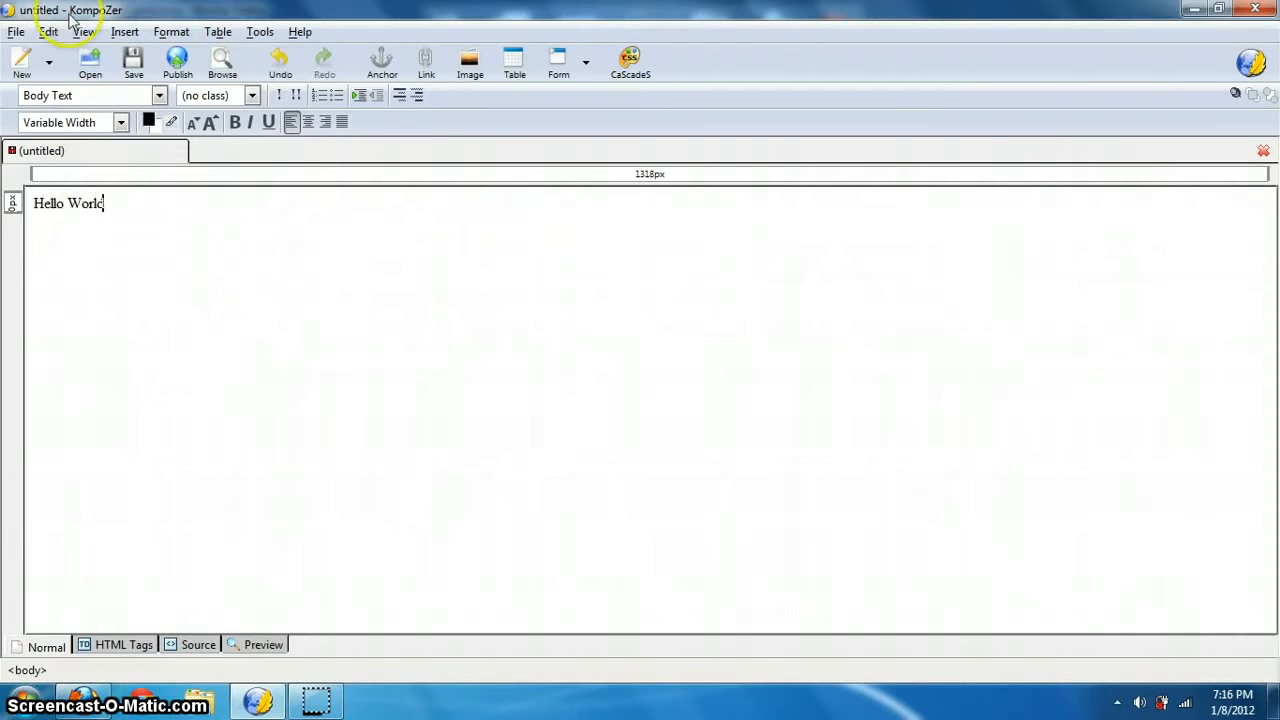
pyautogui.moveTo(146, 207); pyautogui.dragTo(11, 163)
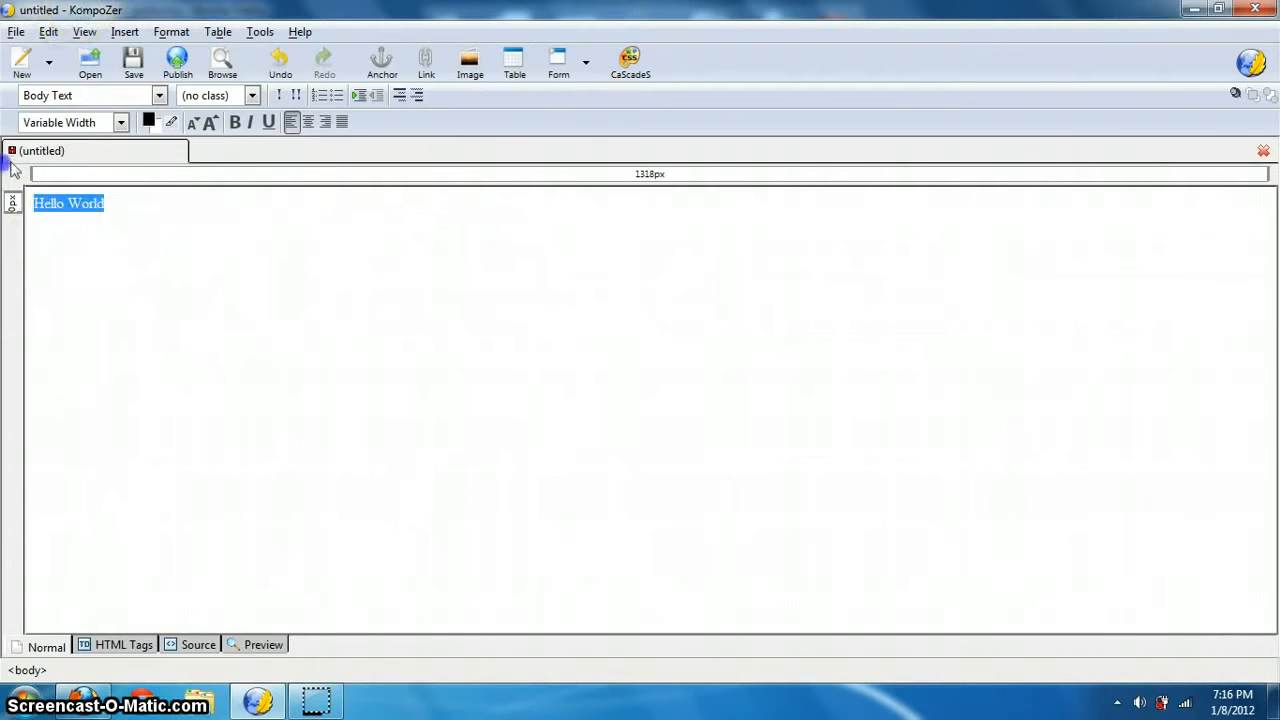
pyautogui.click(151, 121)
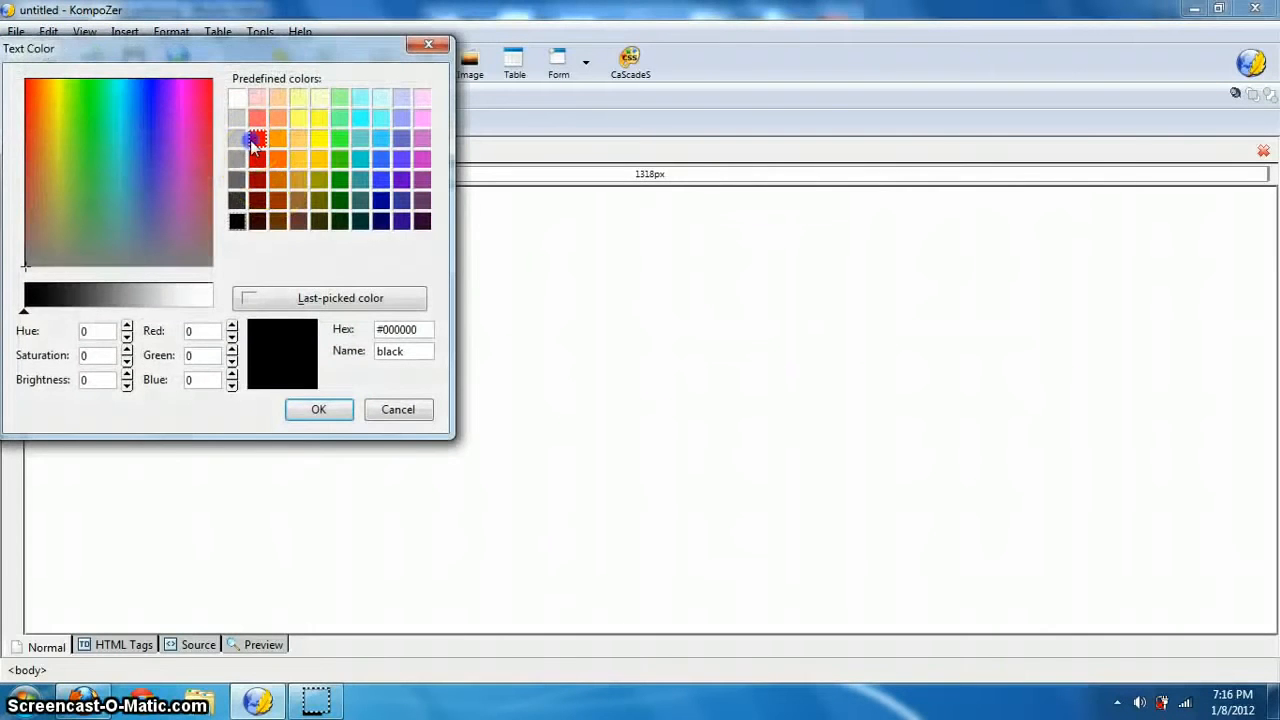
pyautogui.click(253, 145)
pyautogui.click(318, 409)
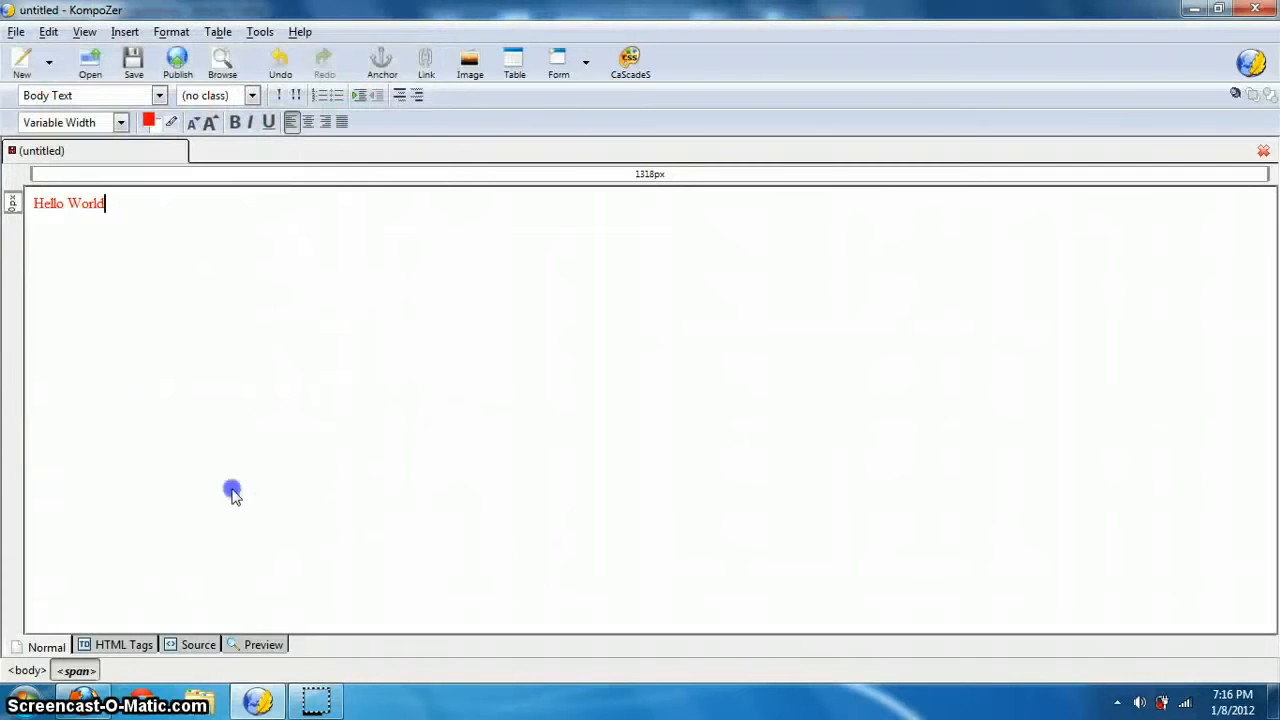
# Examine the HTML source code of the page, from the opening html tag to the closing one.
pyautogui.click(197, 644)
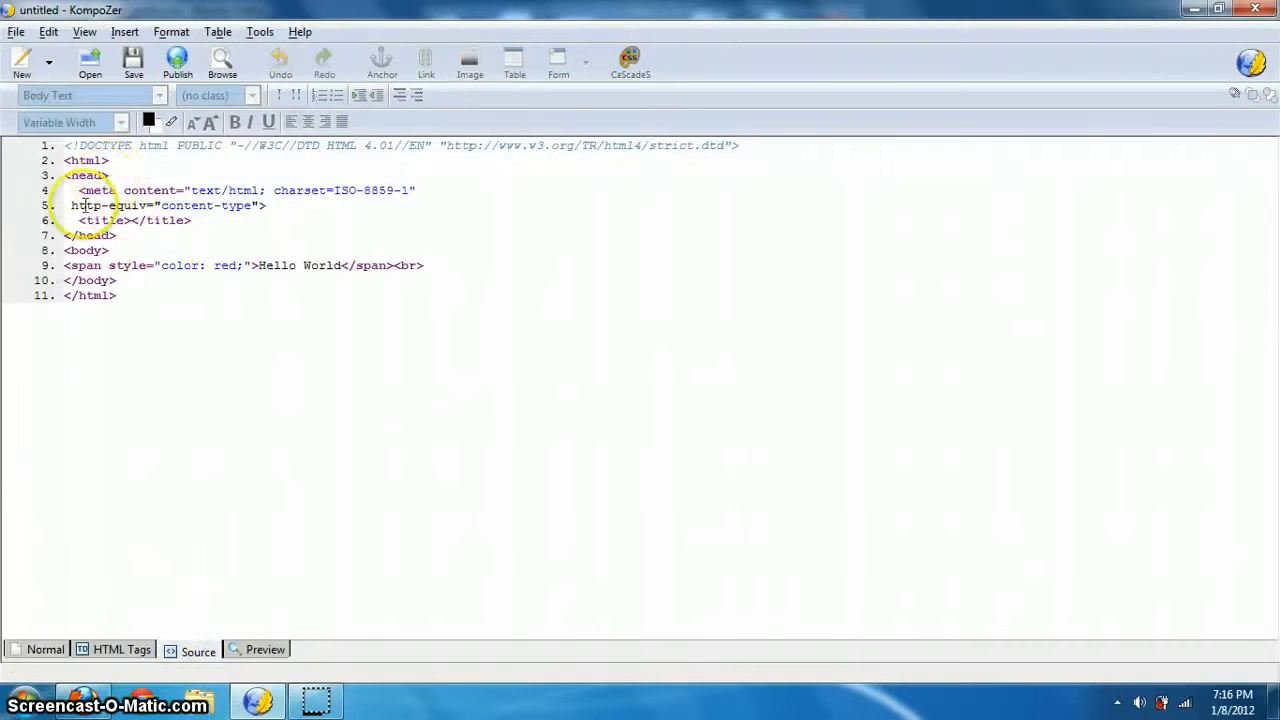
pyautogui.moveTo(63, 160); pyautogui.dragTo(156, 300)
pyautogui.click(168, 303)
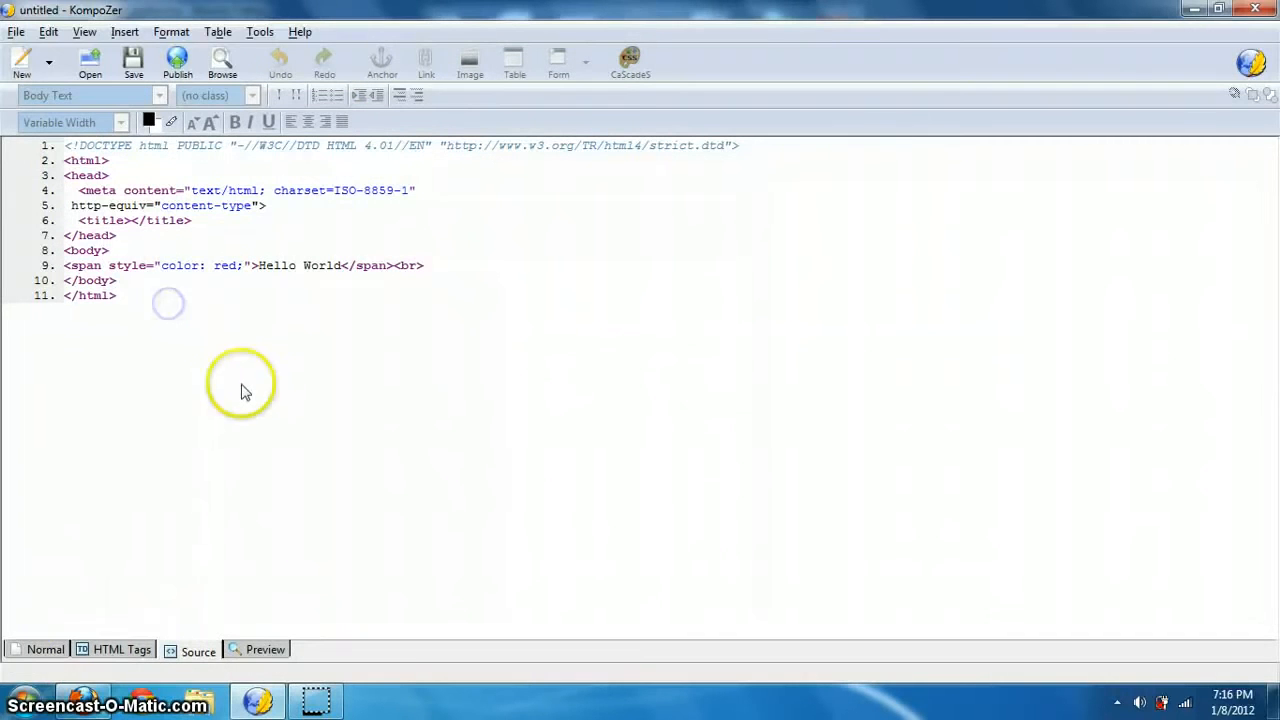
# Return to the Normal view and delete the red "Hello World" text from the page.
pyautogui.click(53, 651)
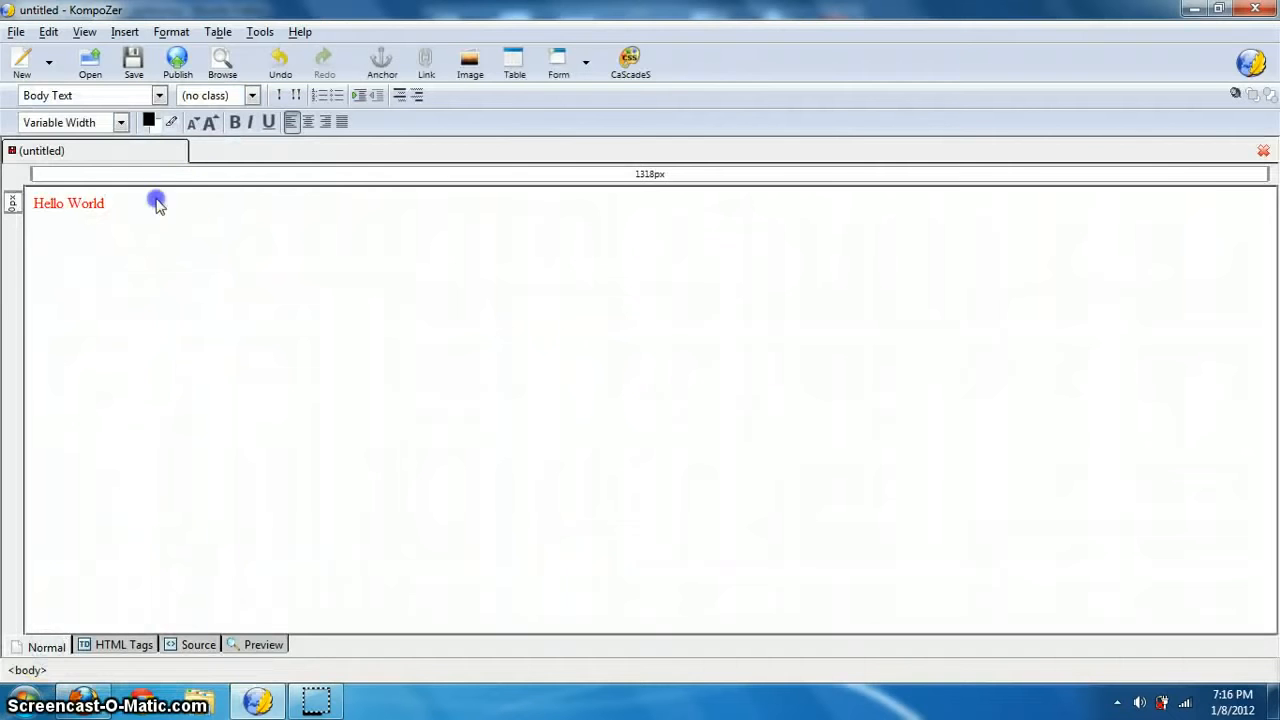
pyautogui.moveTo(158, 204); pyautogui.dragTo(5, 180)
pyautogui.press('Delete')
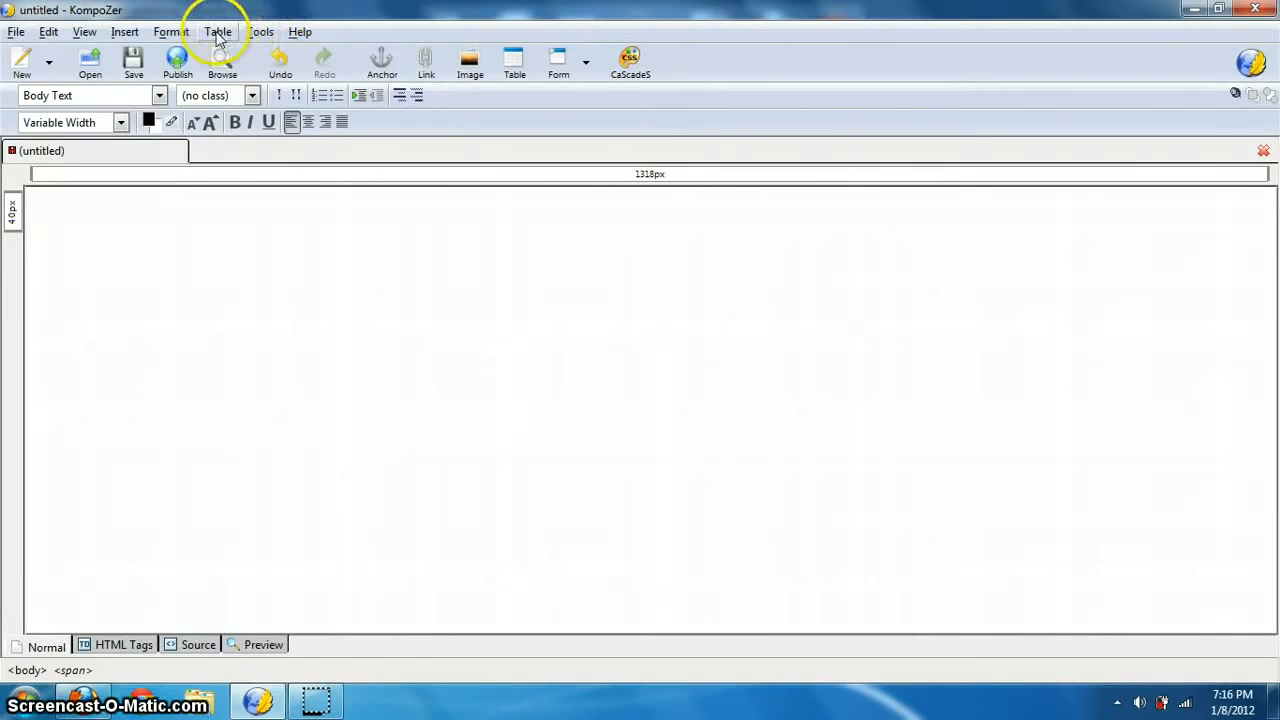
# Go to the desktop, look at the options for creating a new folder and select the Website folder.
pyautogui.click(1266, 10)
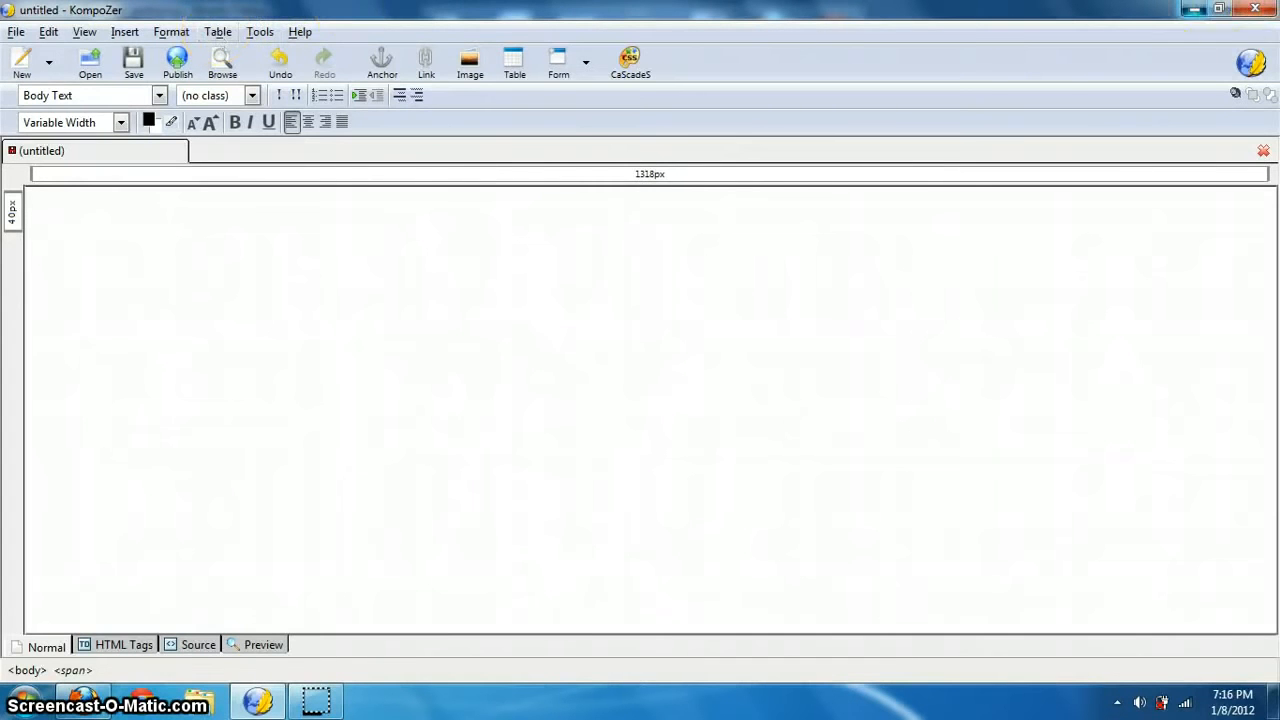
pyautogui.click(1196, 10)
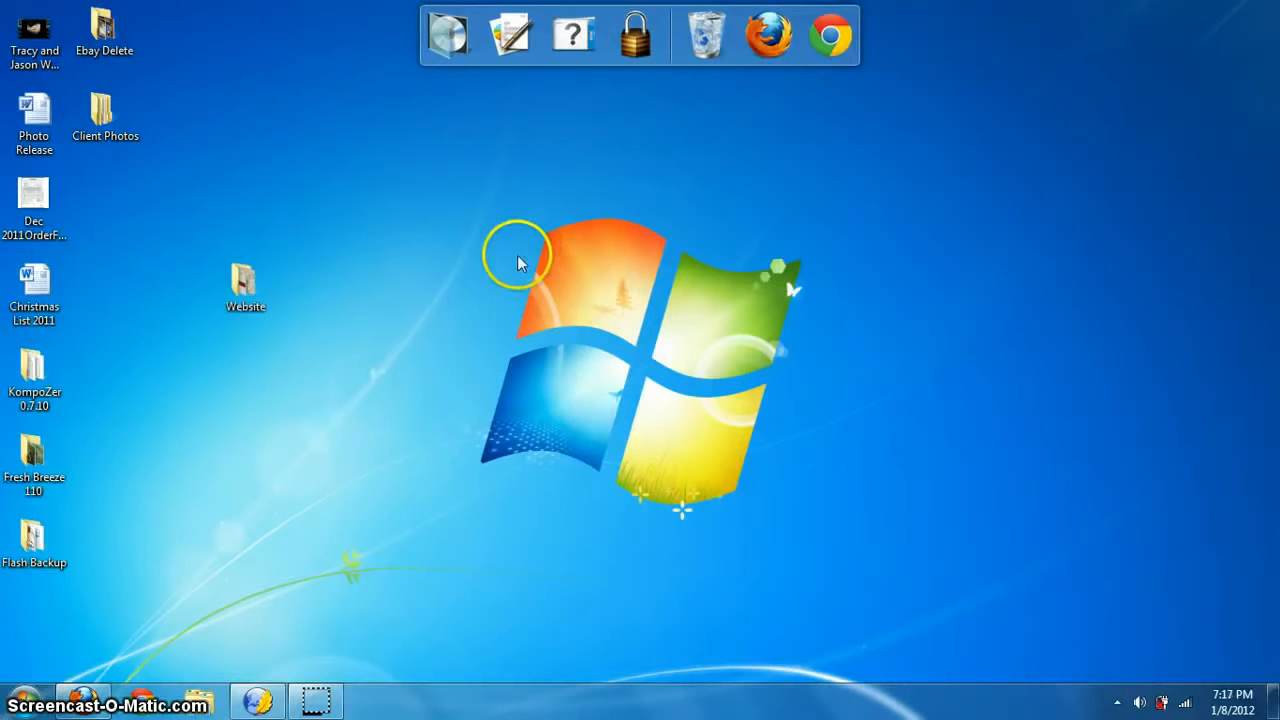
pyautogui.rightClick(451, 229)
pyautogui.moveTo(522, 265)
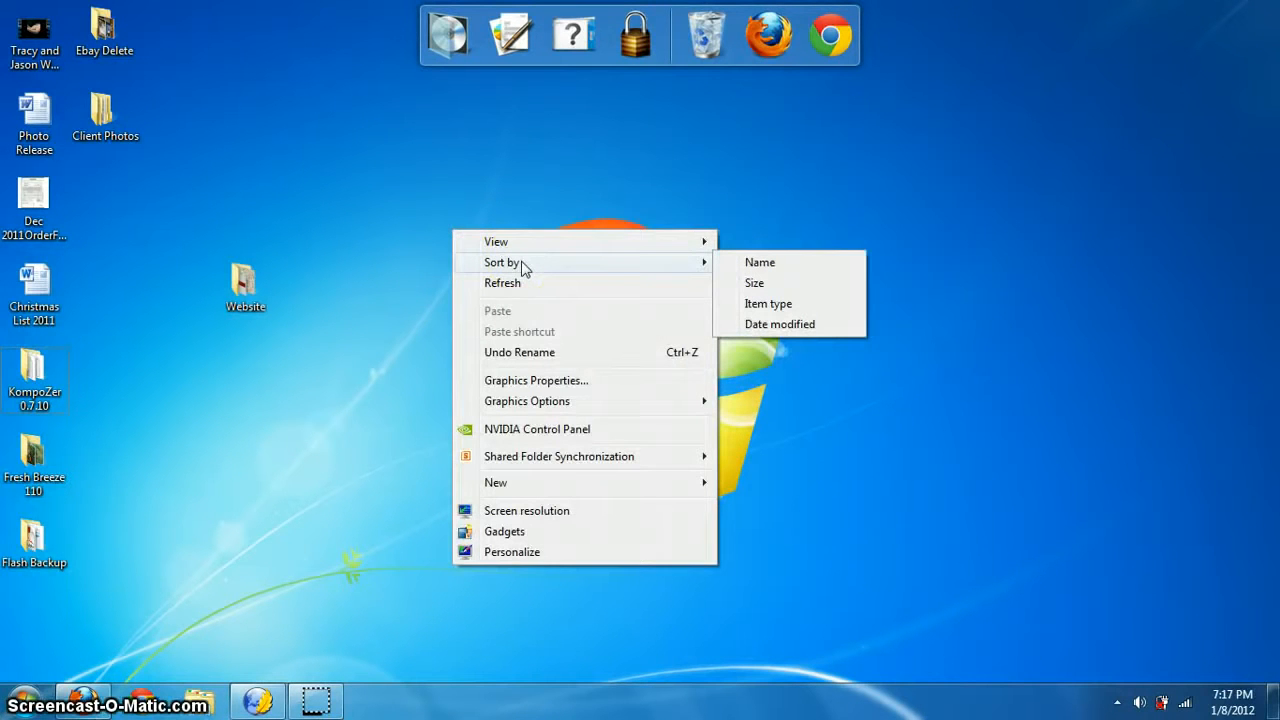
pyautogui.moveTo(551, 484)
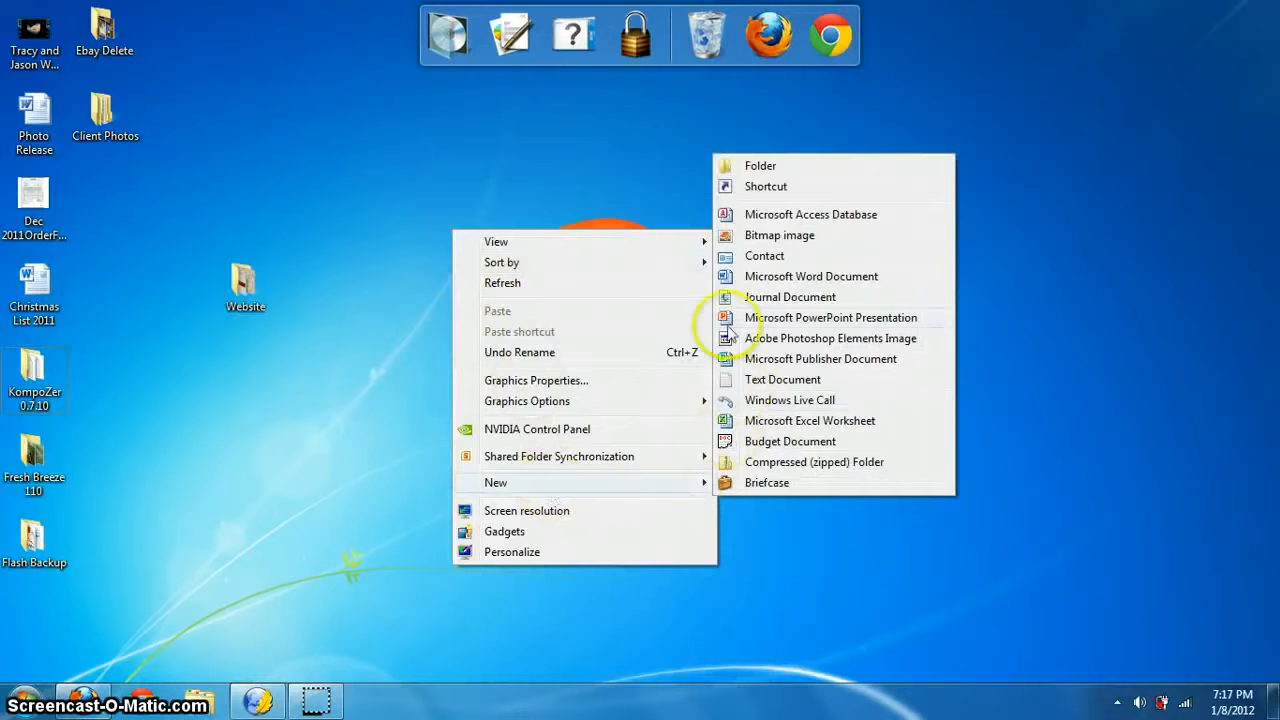
pyautogui.click(250, 280)
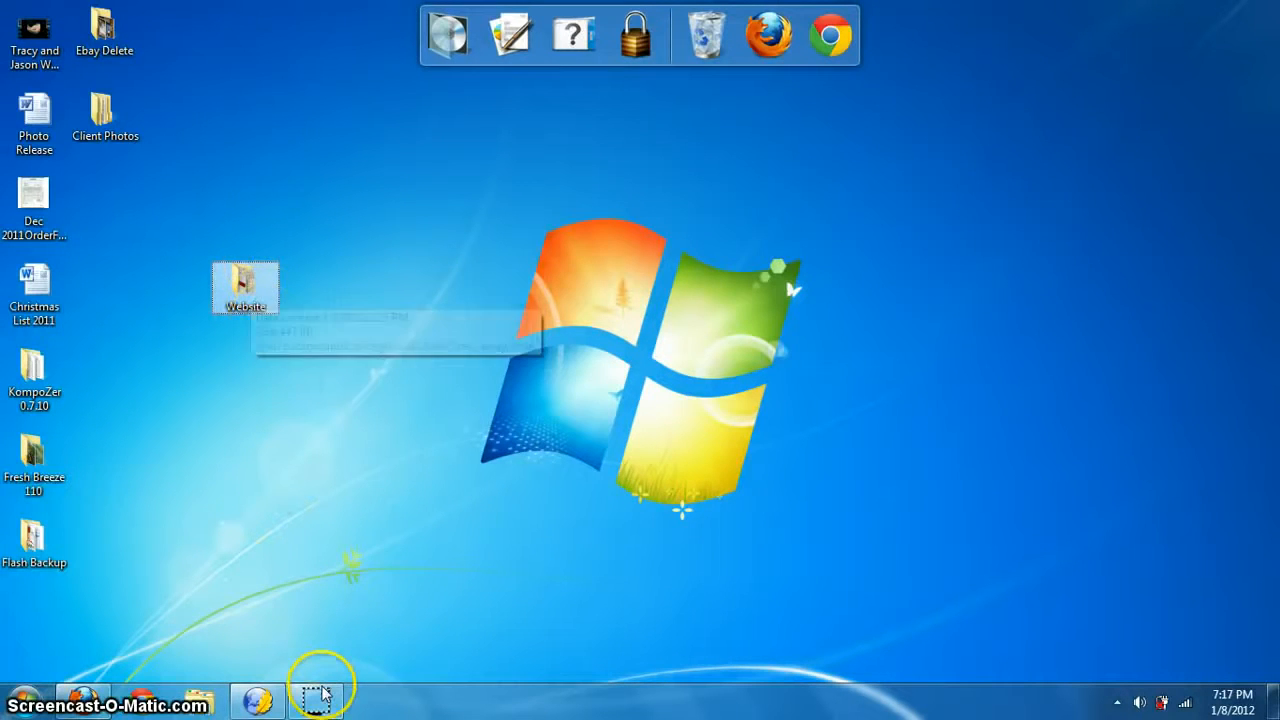
# Switch back to KompoZer and insert a table with one row and one column on the empty page.
pyautogui.click(257, 701)
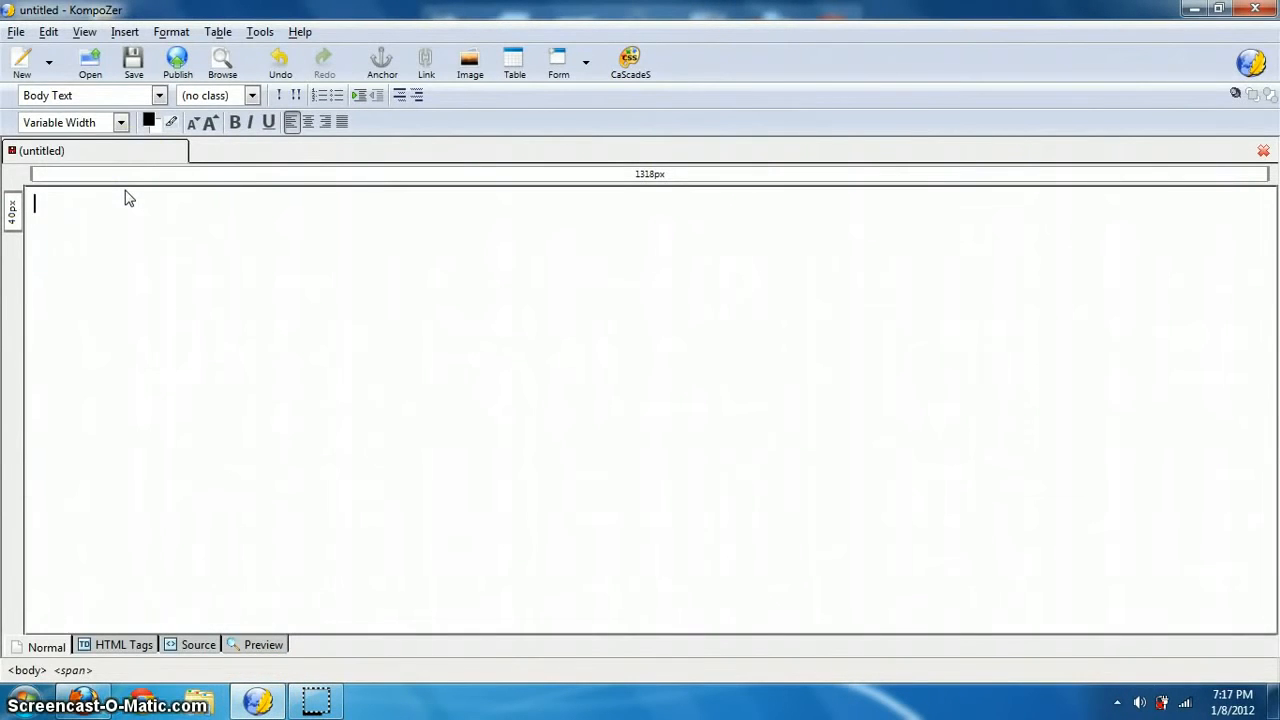
pyautogui.click(180, 32)
pyautogui.click(218, 32)
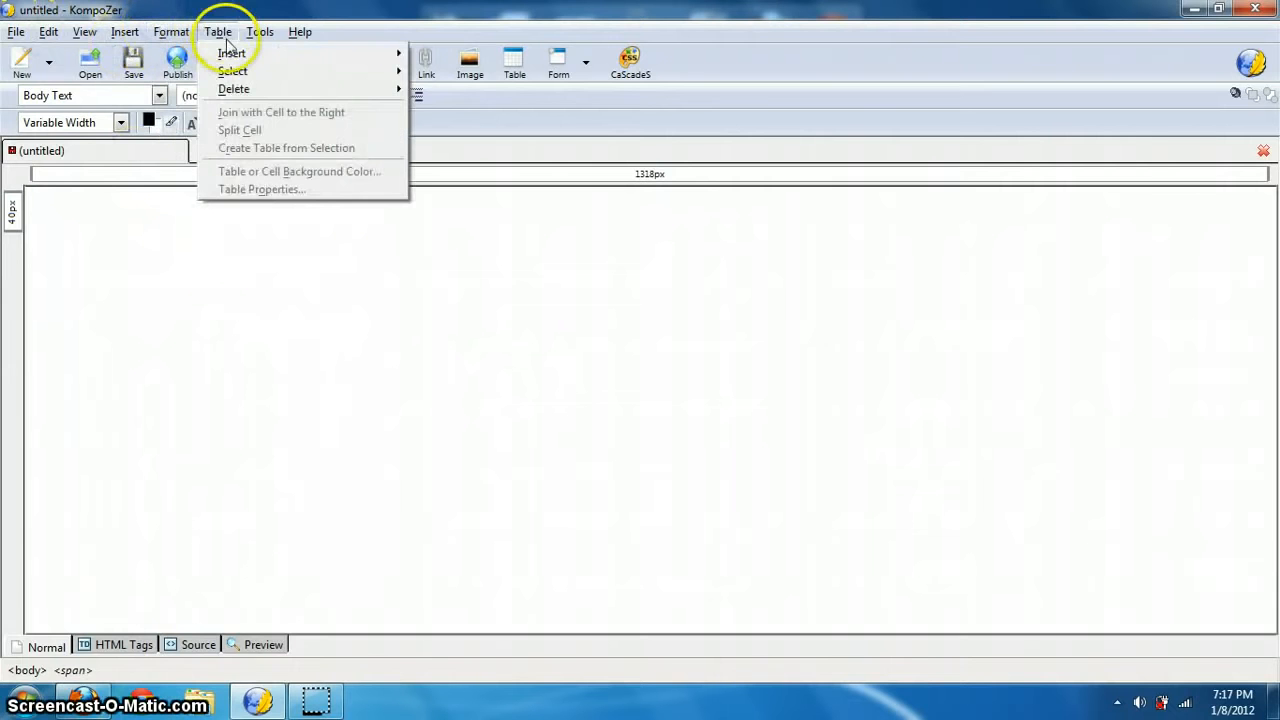
pyautogui.moveTo(232, 53)
pyautogui.click(453, 60)
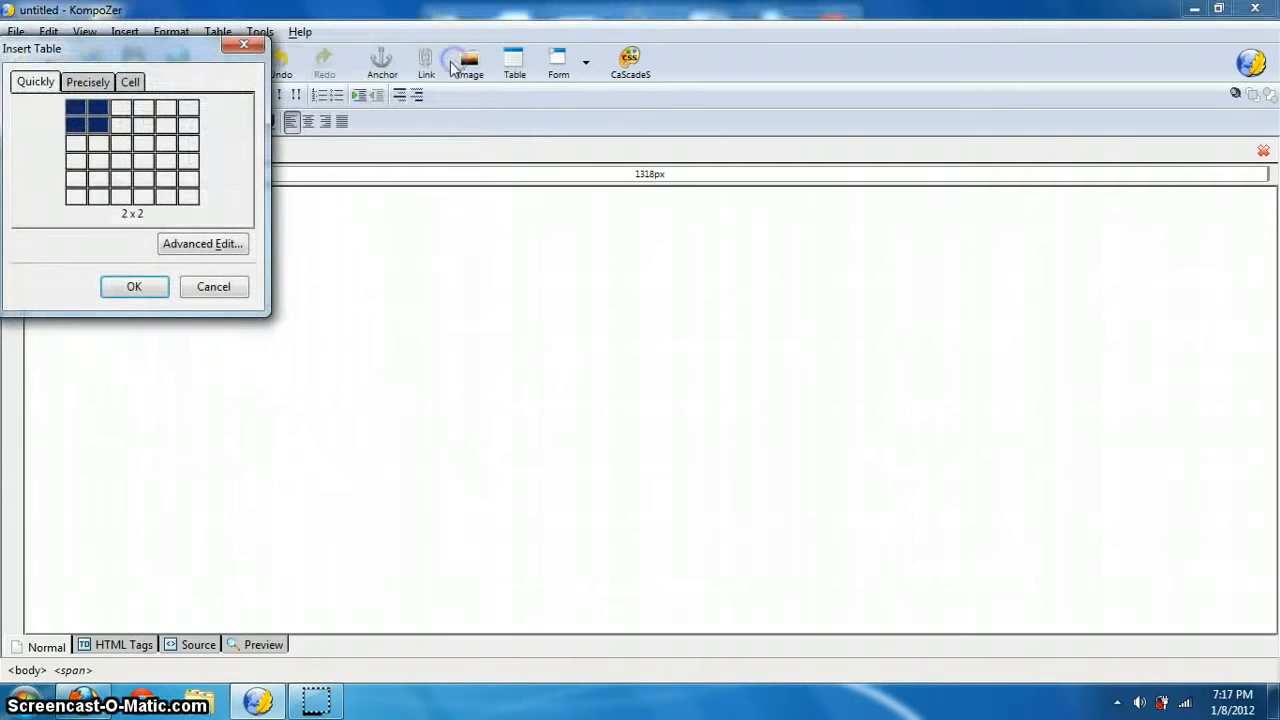
pyautogui.click(85, 120)
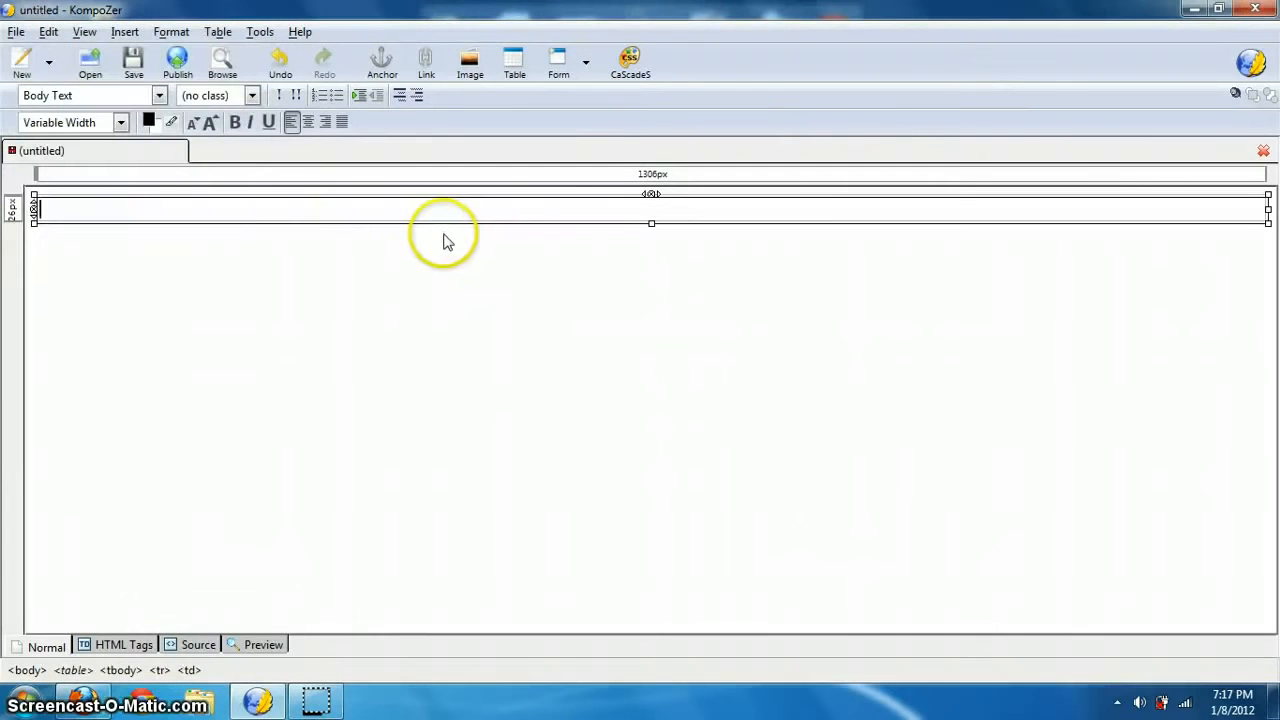
# Make the single-cell table taller by adding a series of blank lines inside its cell.
pyautogui.click(440, 202)
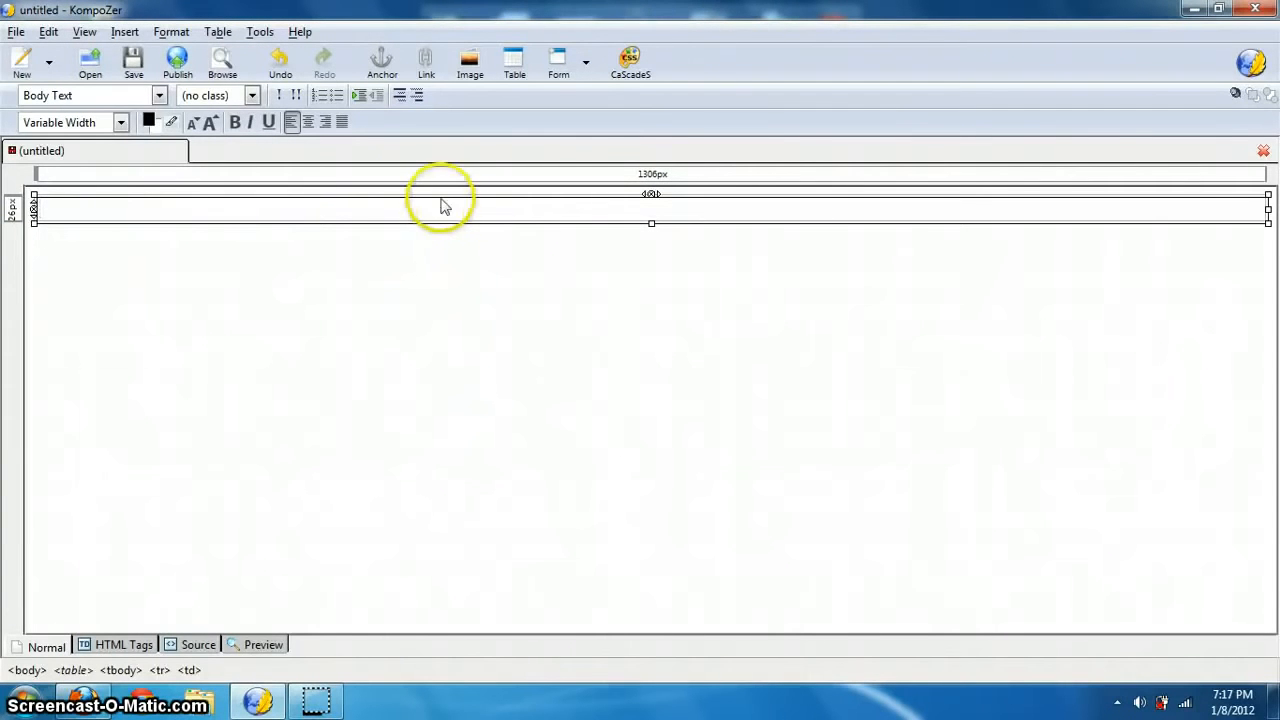
pyautogui.press('Return')
pyautogui.press('Return')
pyautogui.press('Return')
pyautogui.press('Return')
pyautogui.press('Return')
pyautogui.press('Return')
pyautogui.press('Return')
pyautogui.press('Return')
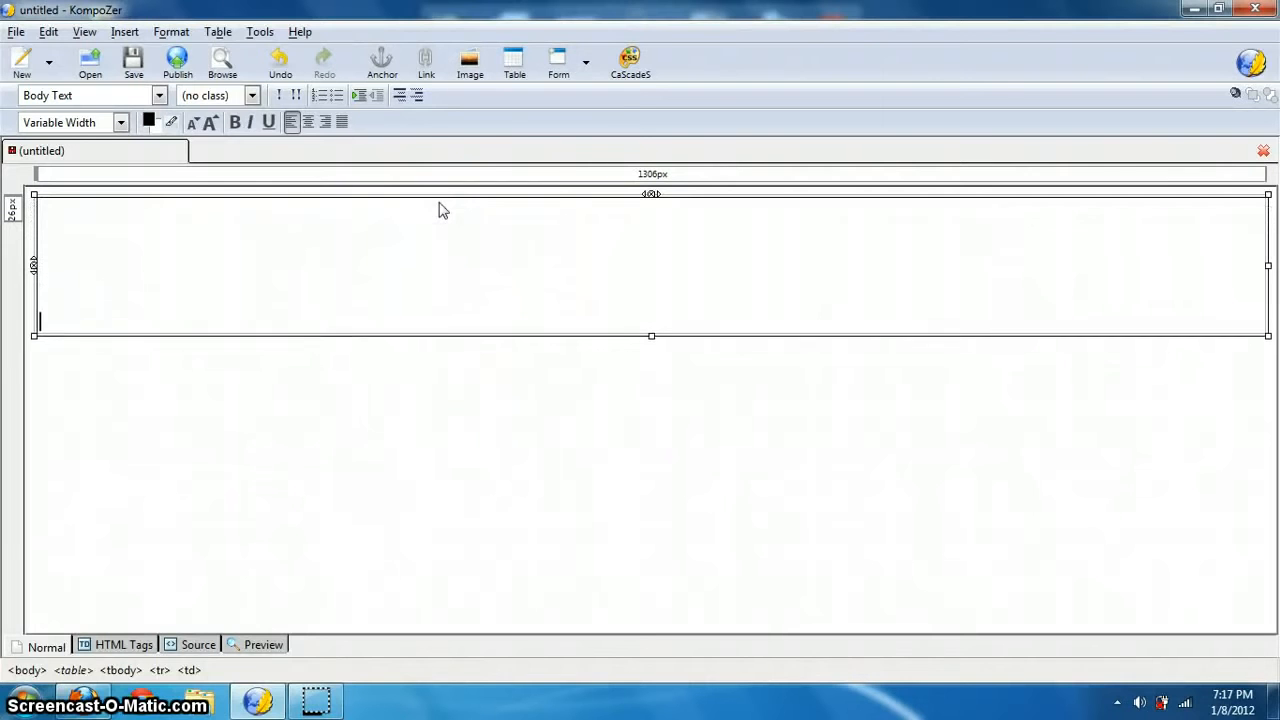
pyautogui.click(405, 232)
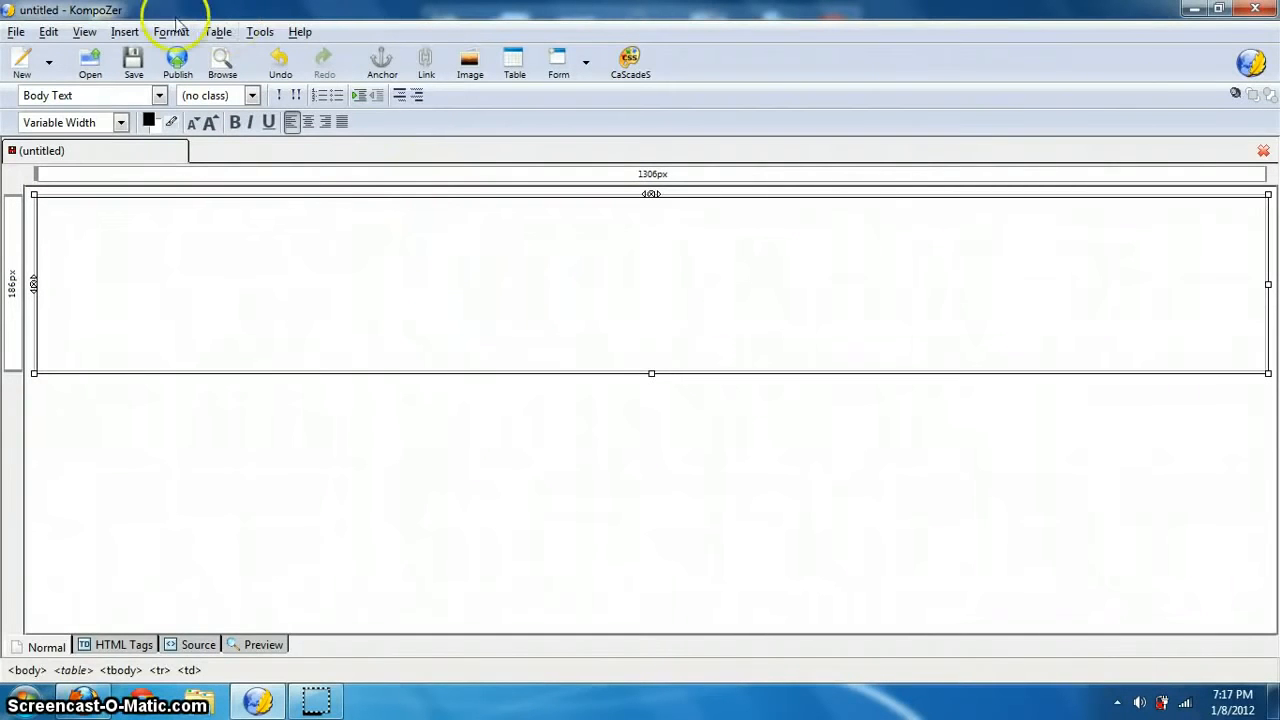
pyautogui.press('Return')
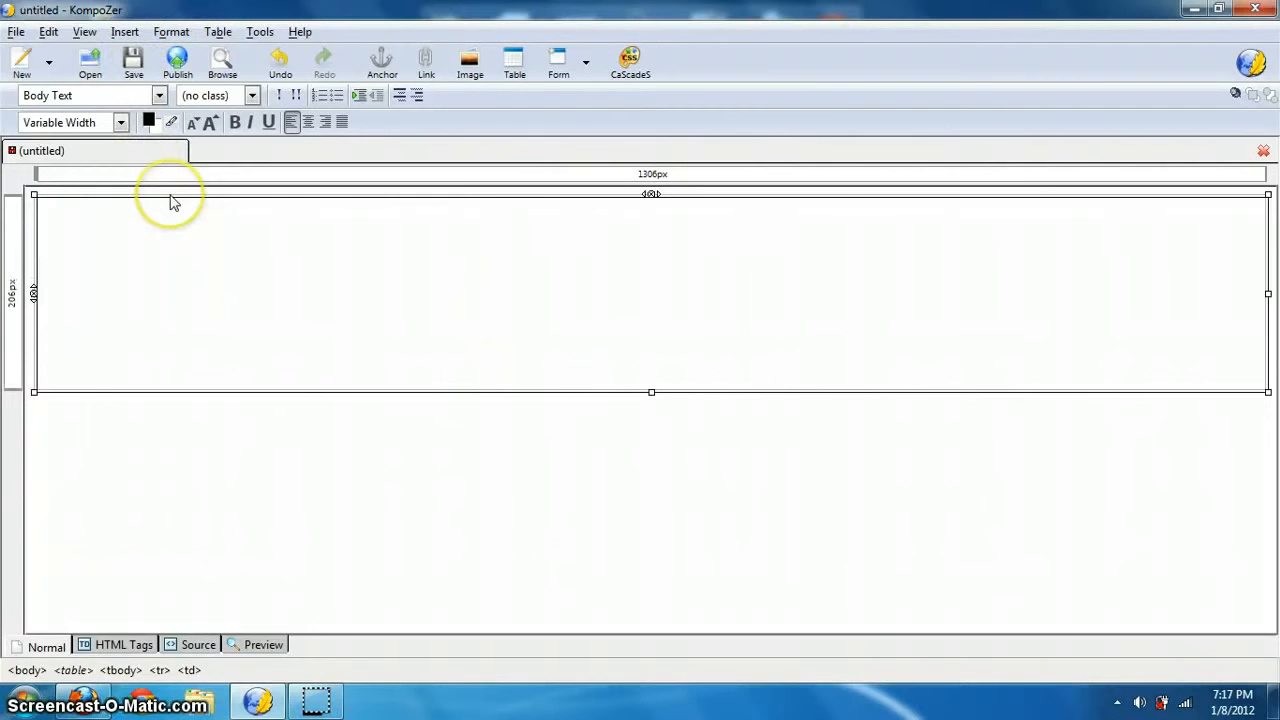
# Add two blank lines at the top of the cell and insert a nested 1 x 4 table below them.
pyautogui.click(65, 215)
pyautogui.press('Return')
pyautogui.press('Return')
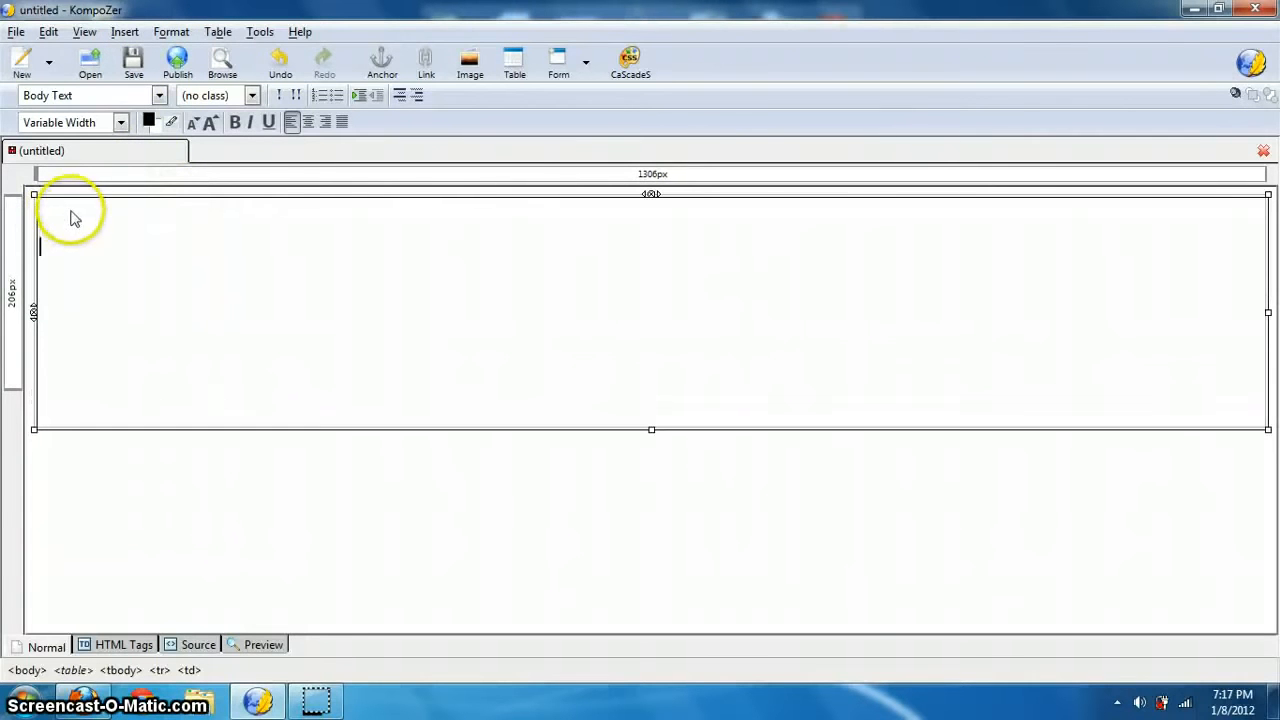
pyautogui.click(125, 32)
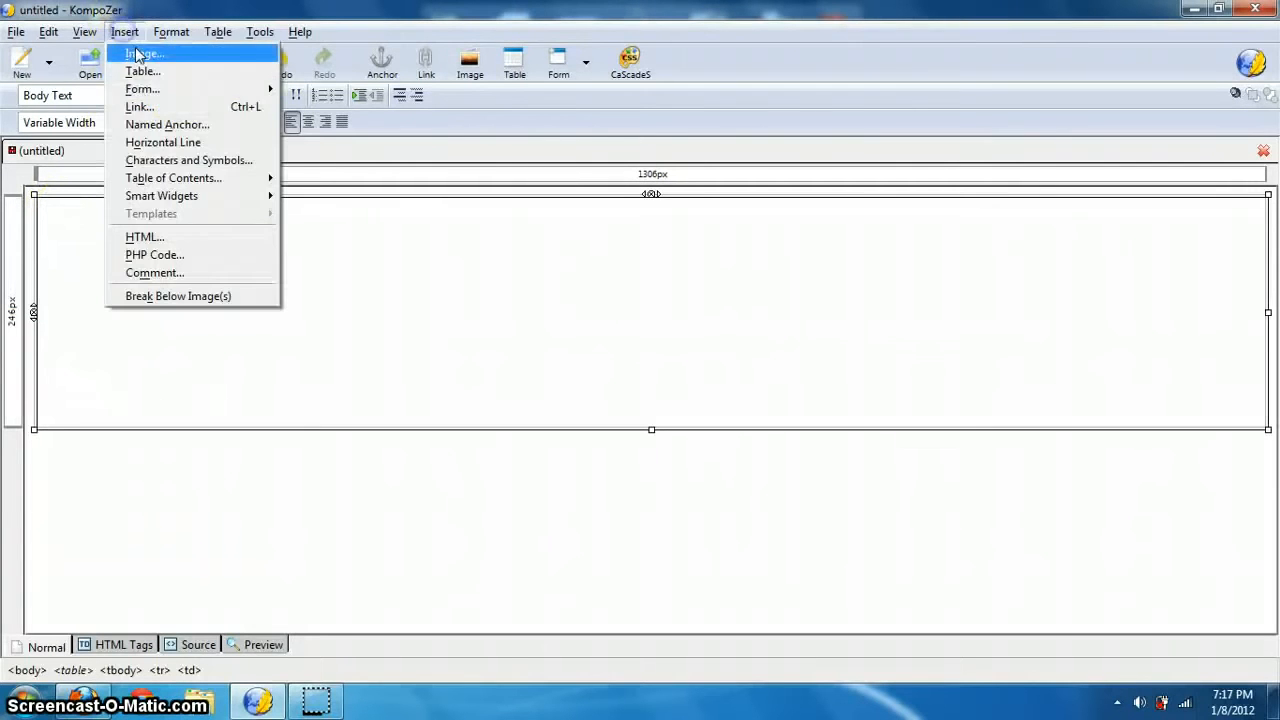
pyautogui.click(190, 70)
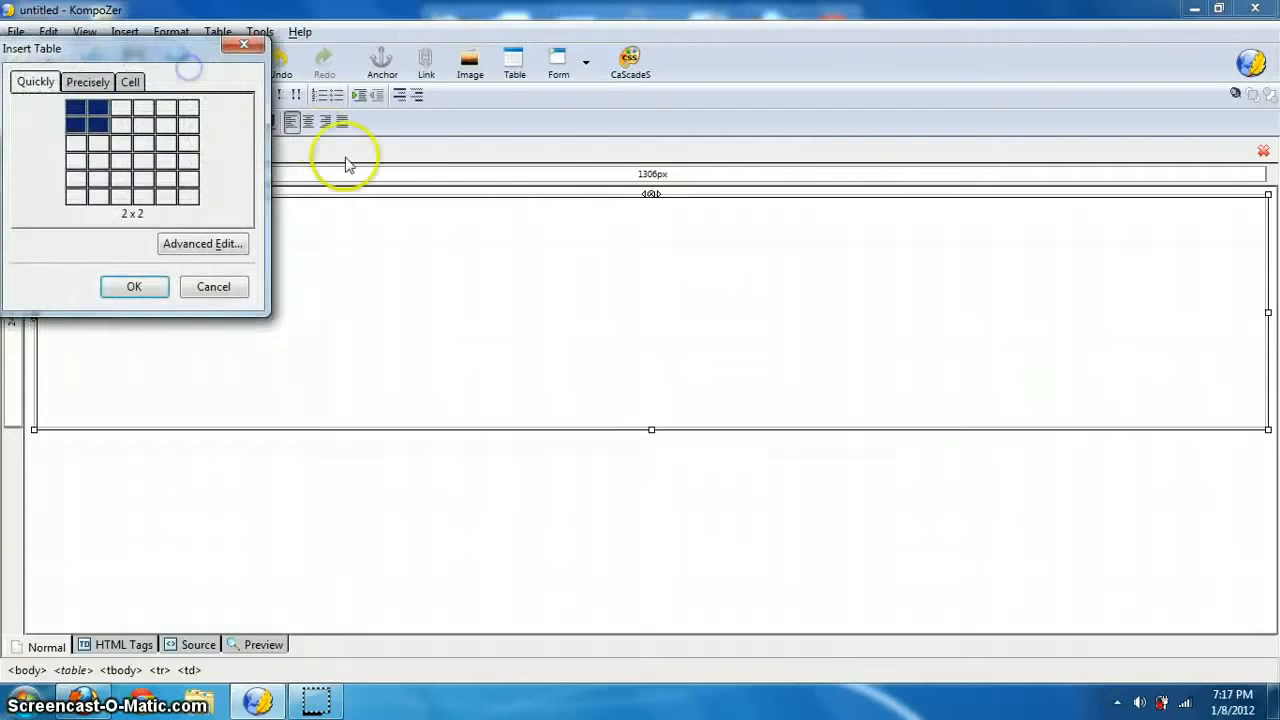
pyautogui.click(140, 118)
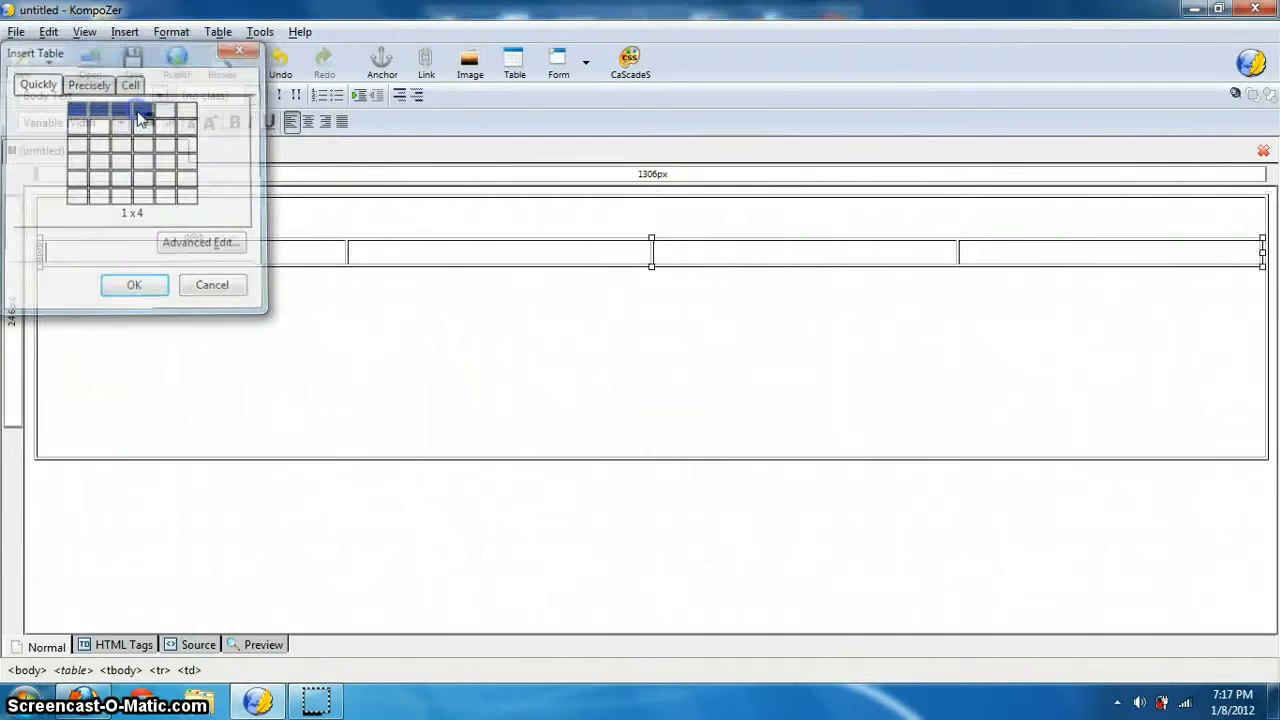
# Add a blank line above the nested table and enter the person's full name on the outer cell's first line.
pyautogui.click(237, 251)
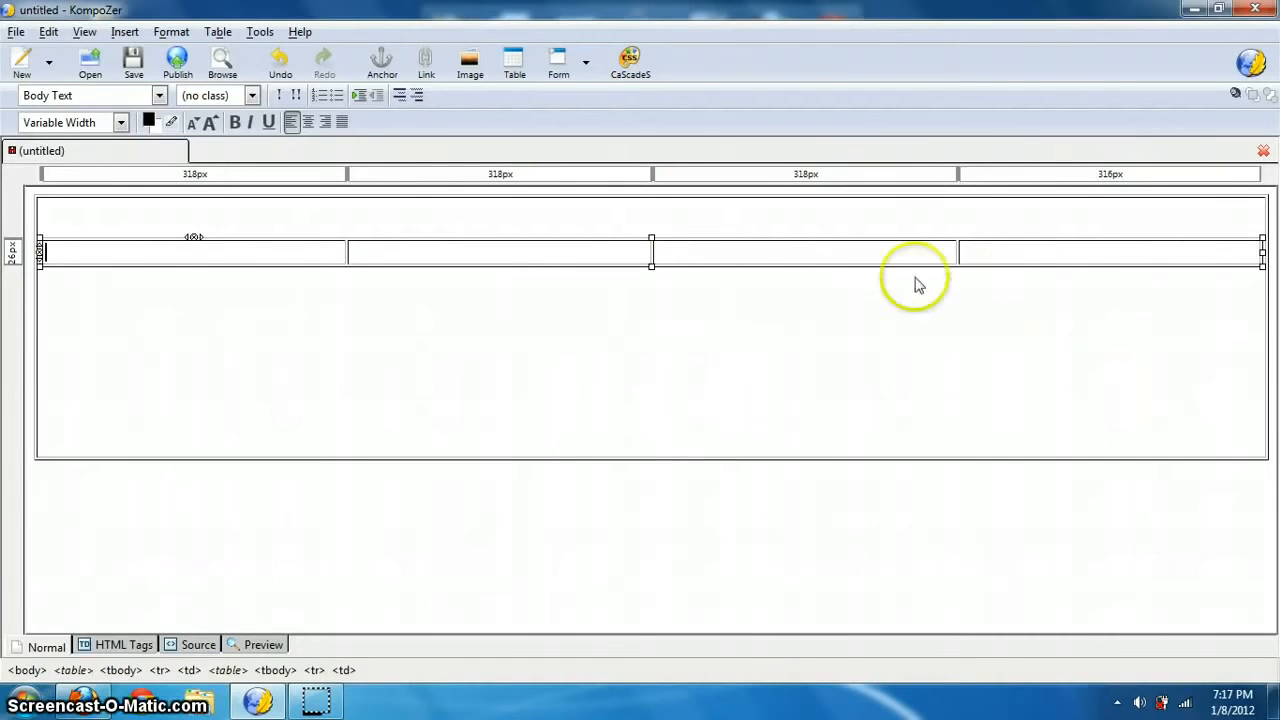
pyautogui.click(214, 206)
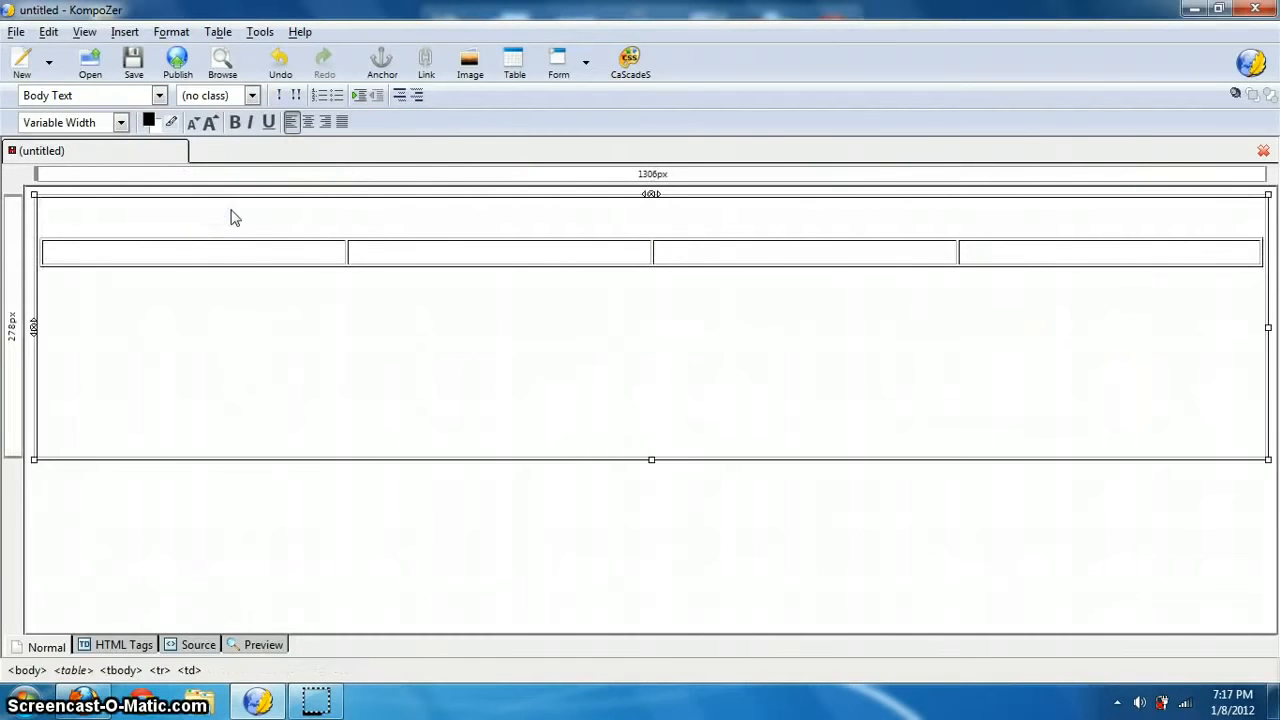
pyautogui.press('Return')
pyautogui.press('BackSpace')
pyautogui.press('BackSpace')
pyautogui.press('BackSpace')
pyautogui.press('BackSpace')
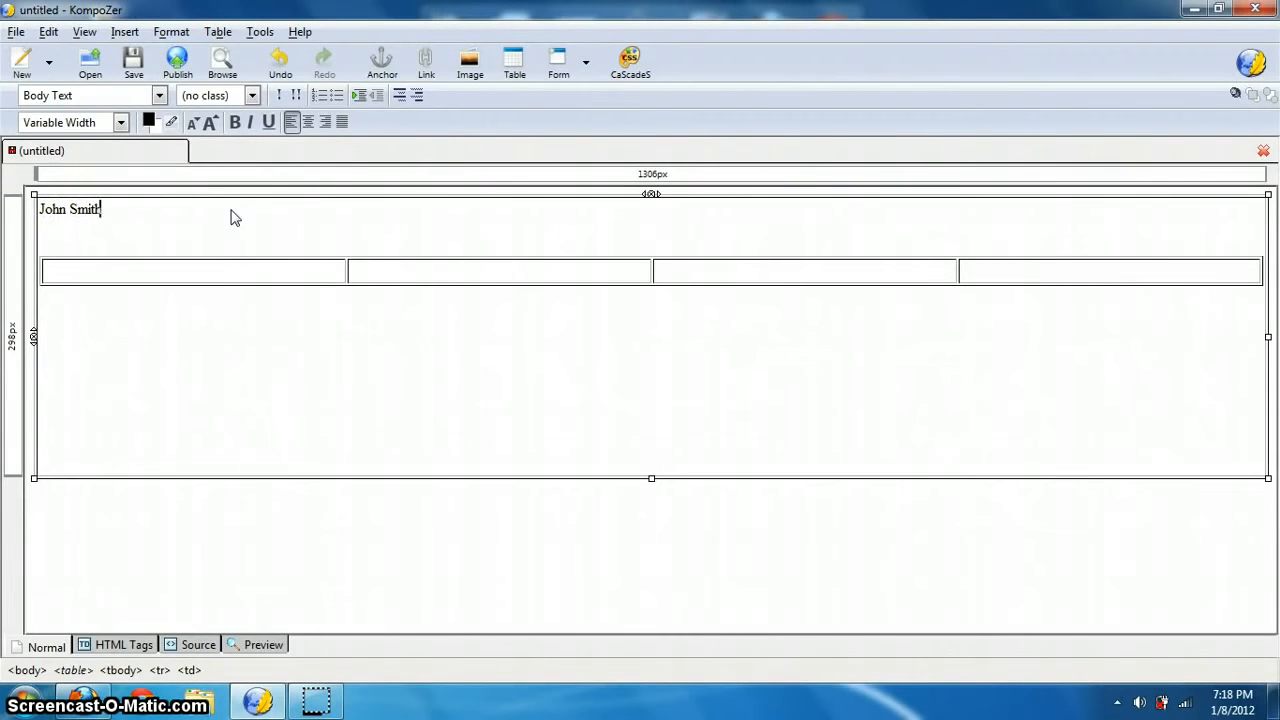
# Enter "Personal Information" and "Awards, Honors, and Interests" in the first two cells of the nested table.
pyautogui.click(143, 277)
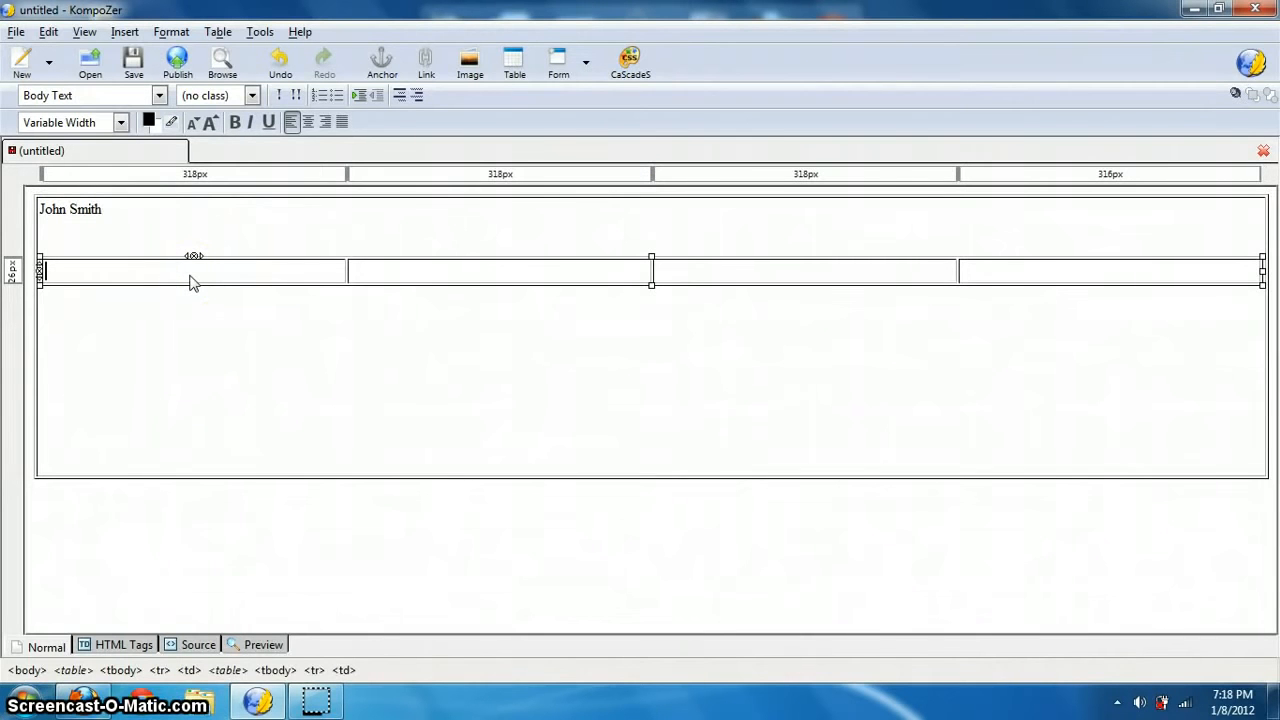
pyautogui.write('Personal Information')
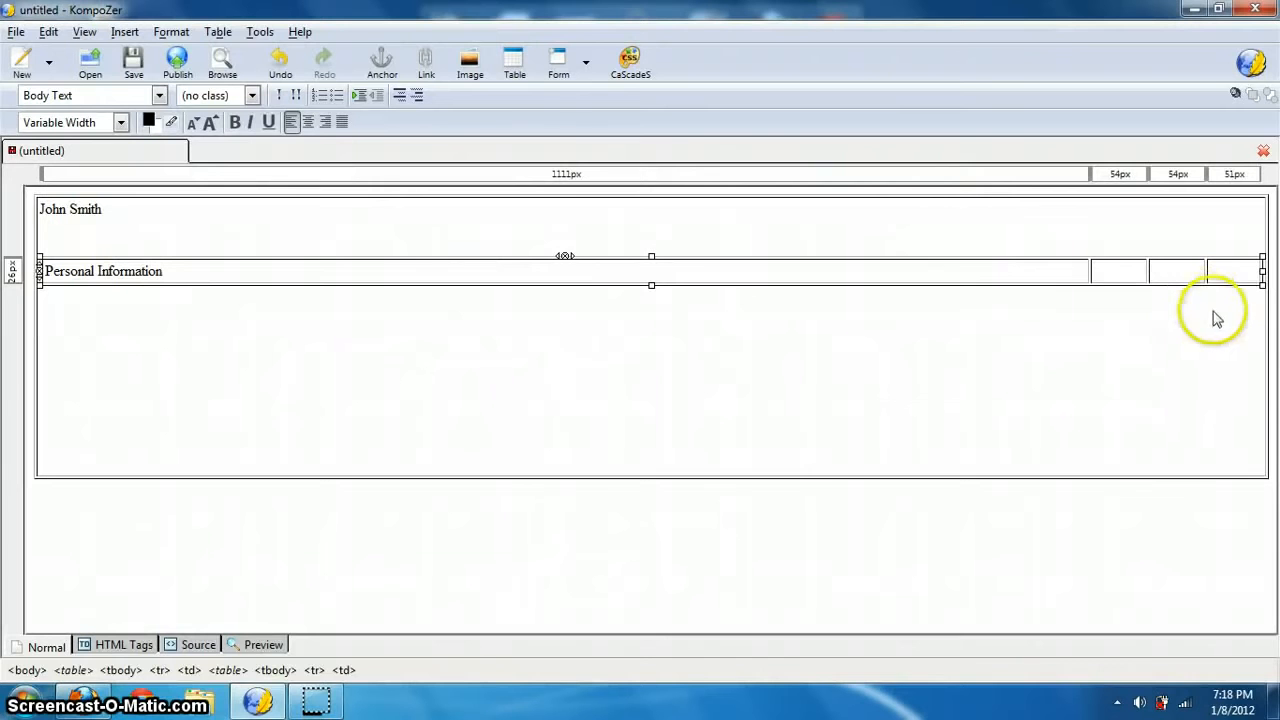
pyautogui.click(1114, 270)
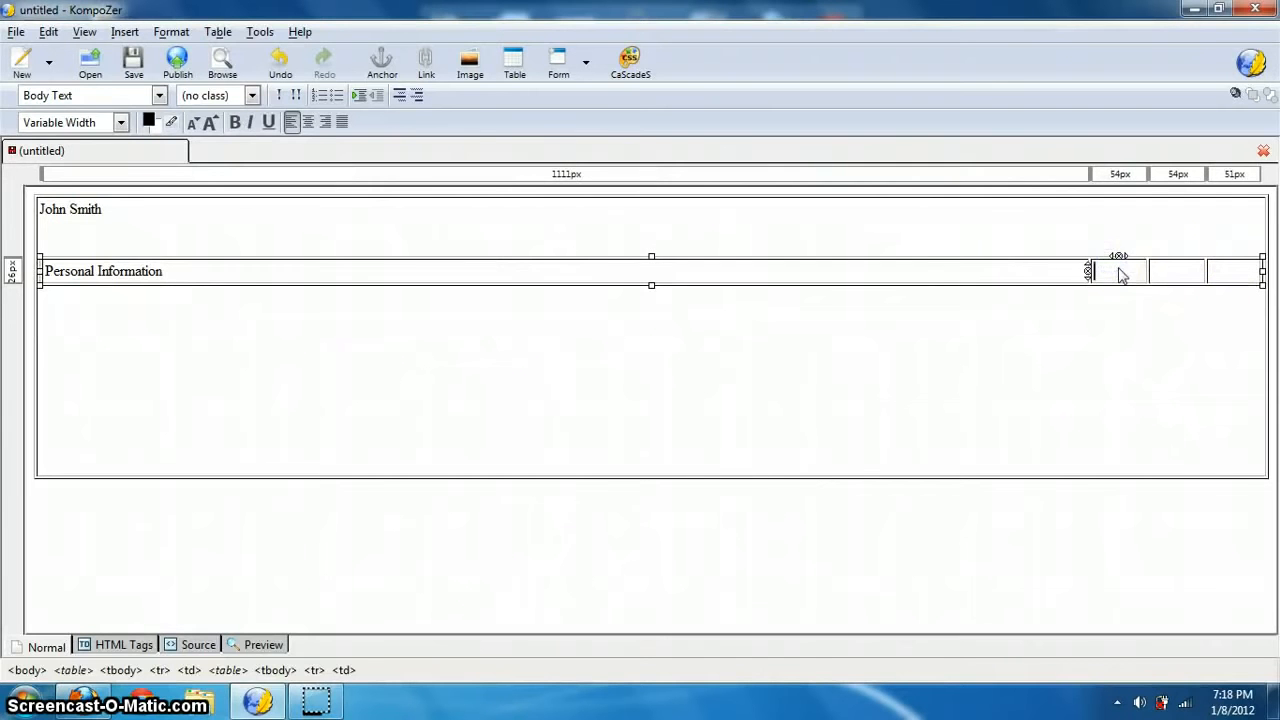
pyautogui.write('Wor')
pyautogui.press('BackSpace')
pyautogui.press('BackSpace')
pyautogui.press('BackSpace')
pyautogui.write('A')
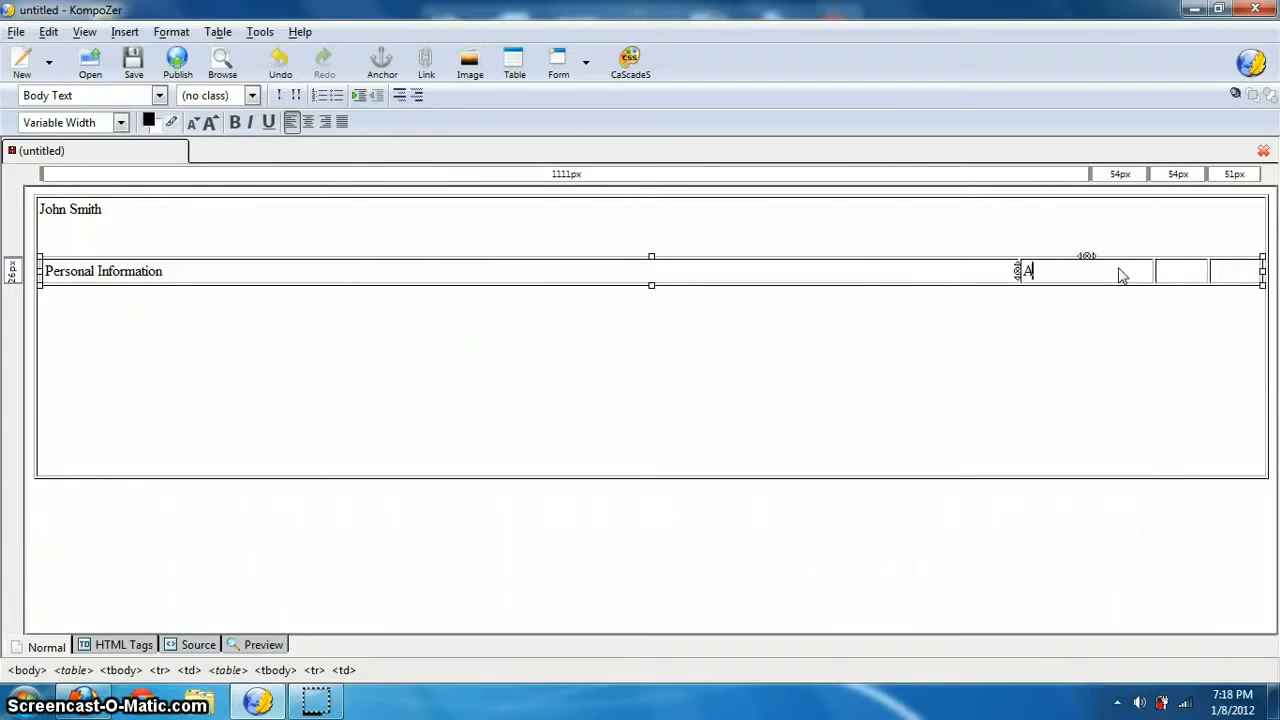
pyautogui.write('wards')
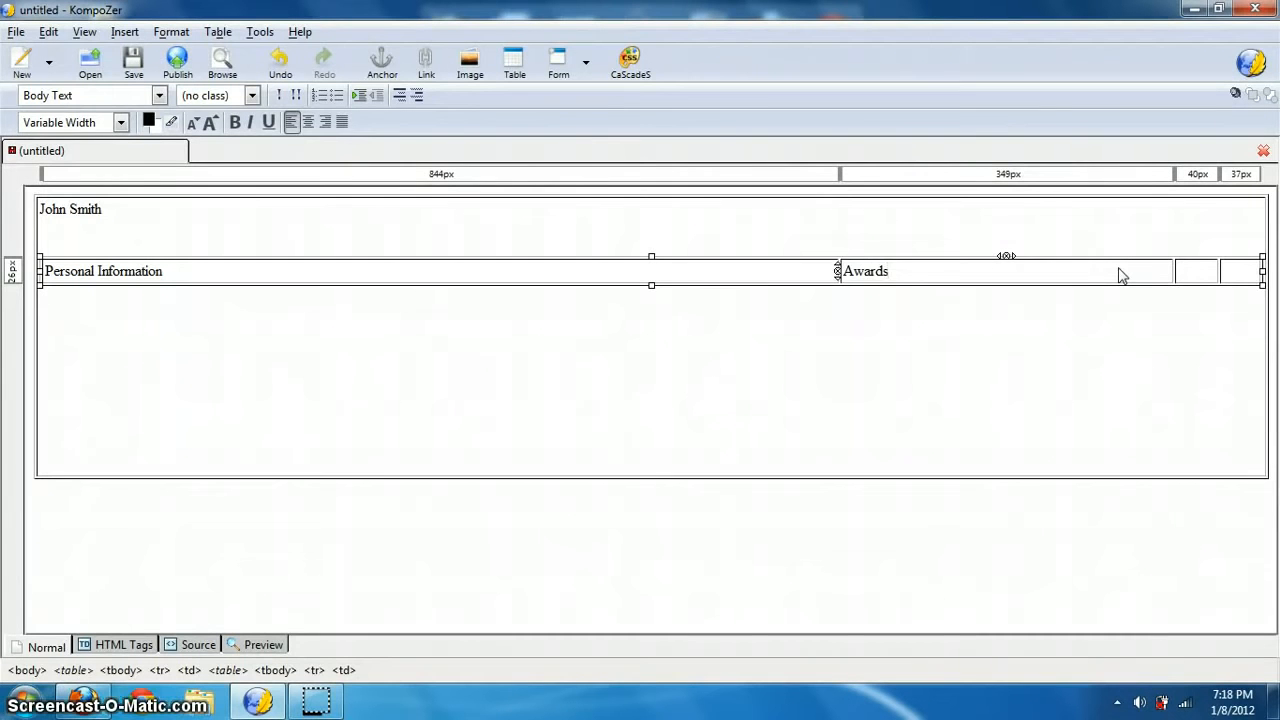
pyautogui.write(', Honor')
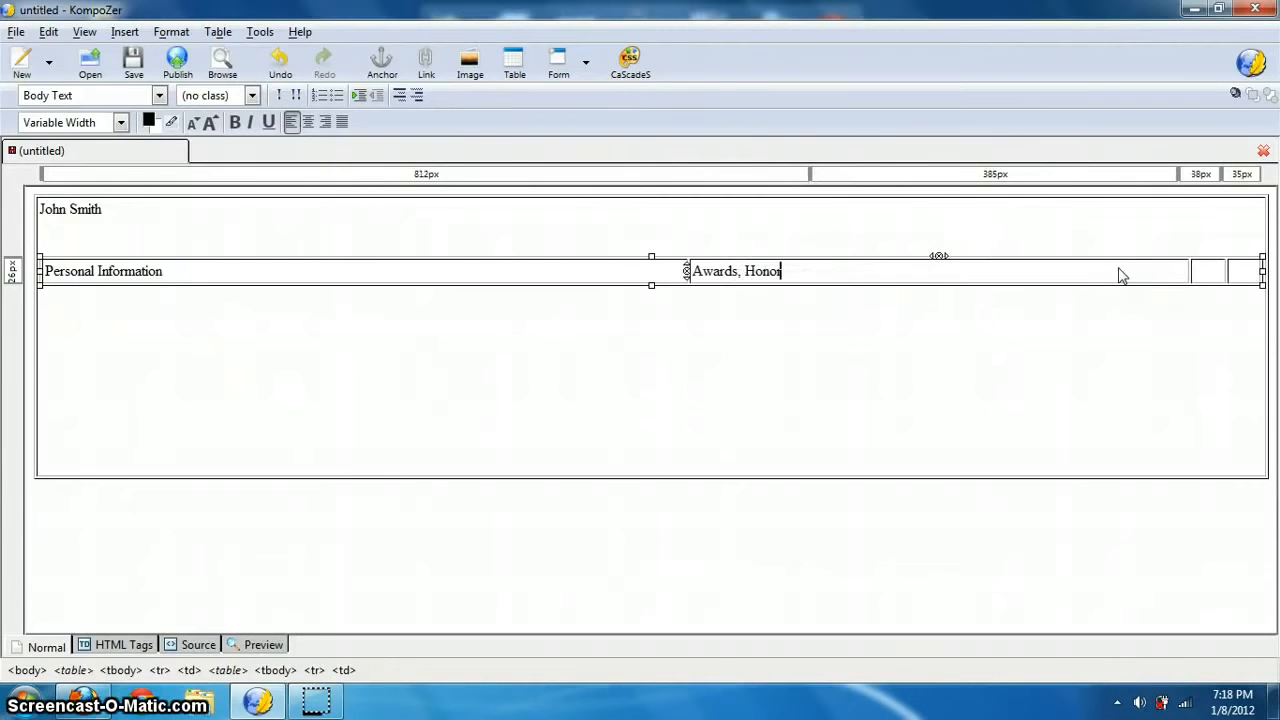
pyautogui.write('s, and In')
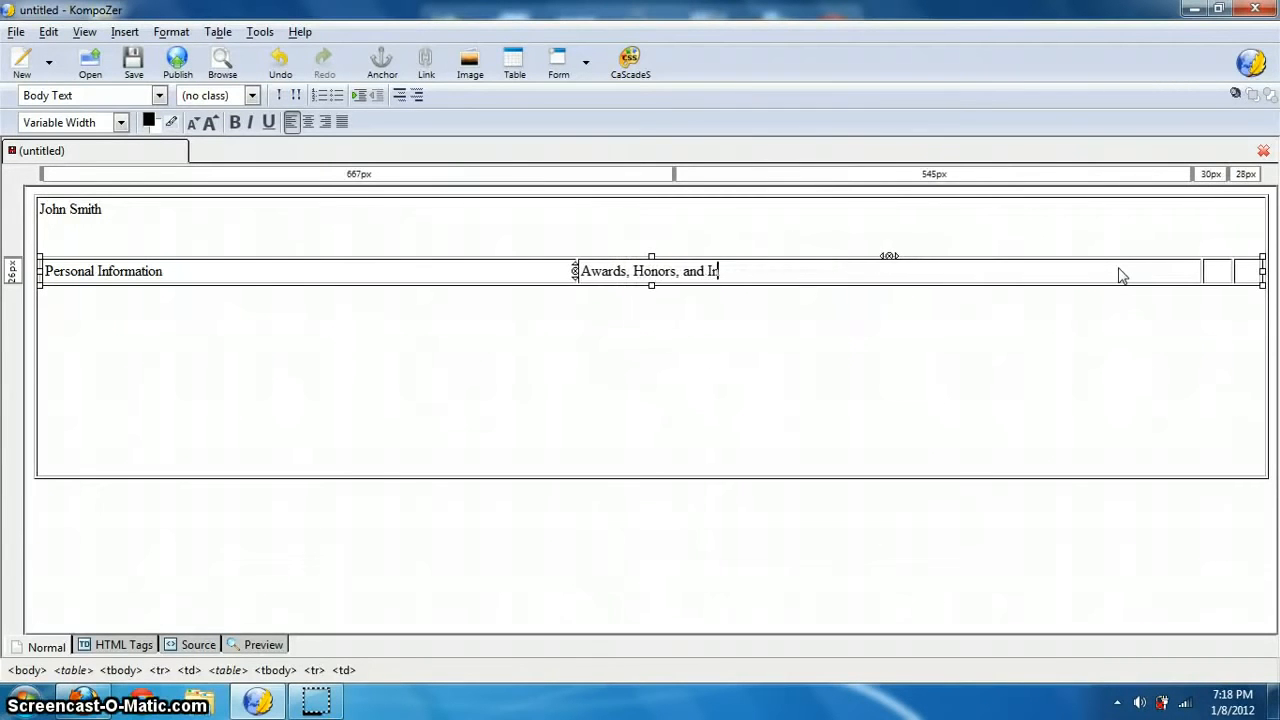
pyautogui.write('terest')
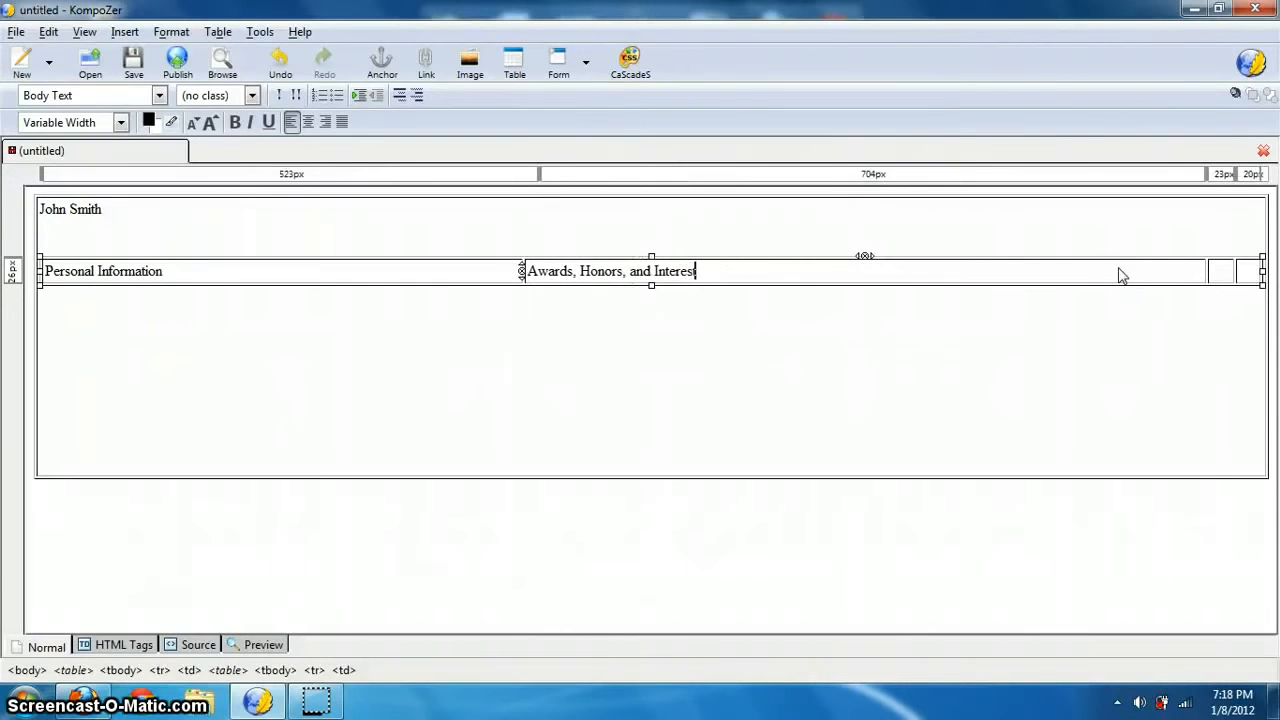
pyautogui.write('s')
# Enter "Academic Information" and "Sample Student Work" in the third and fourth cells of the nested table.
pyautogui.click(1221, 277)
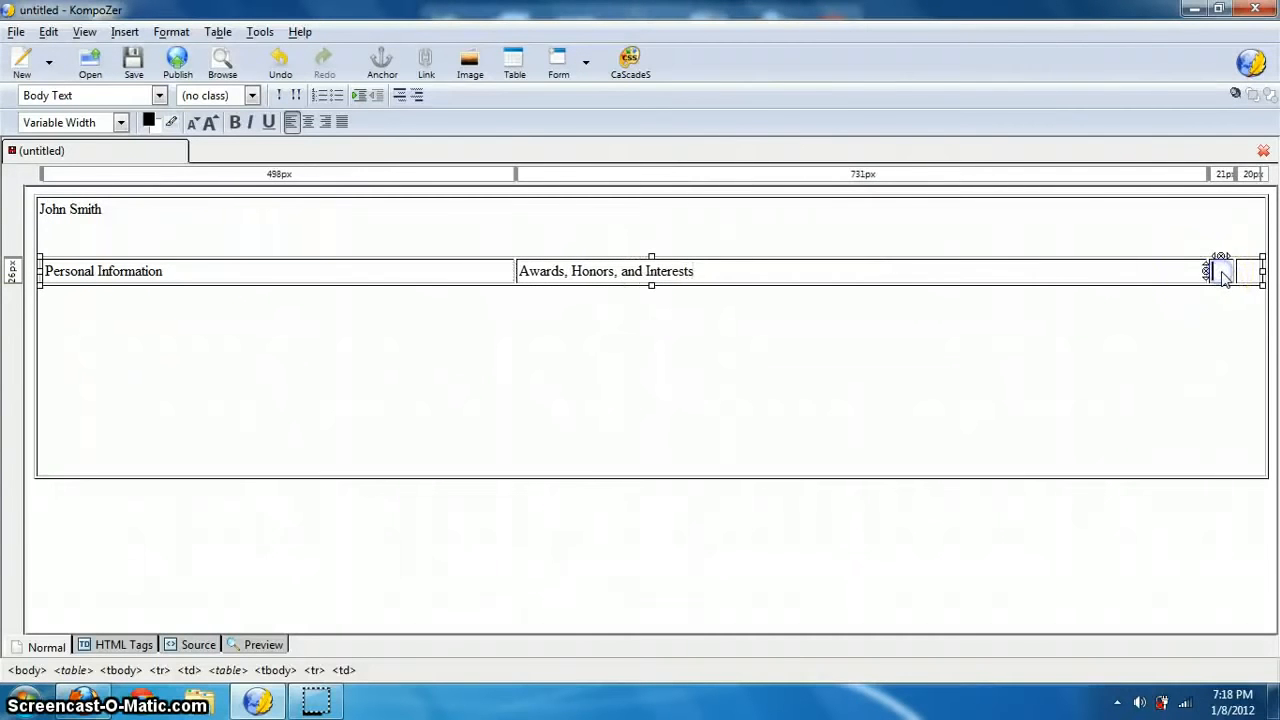
pyautogui.write('Ac')
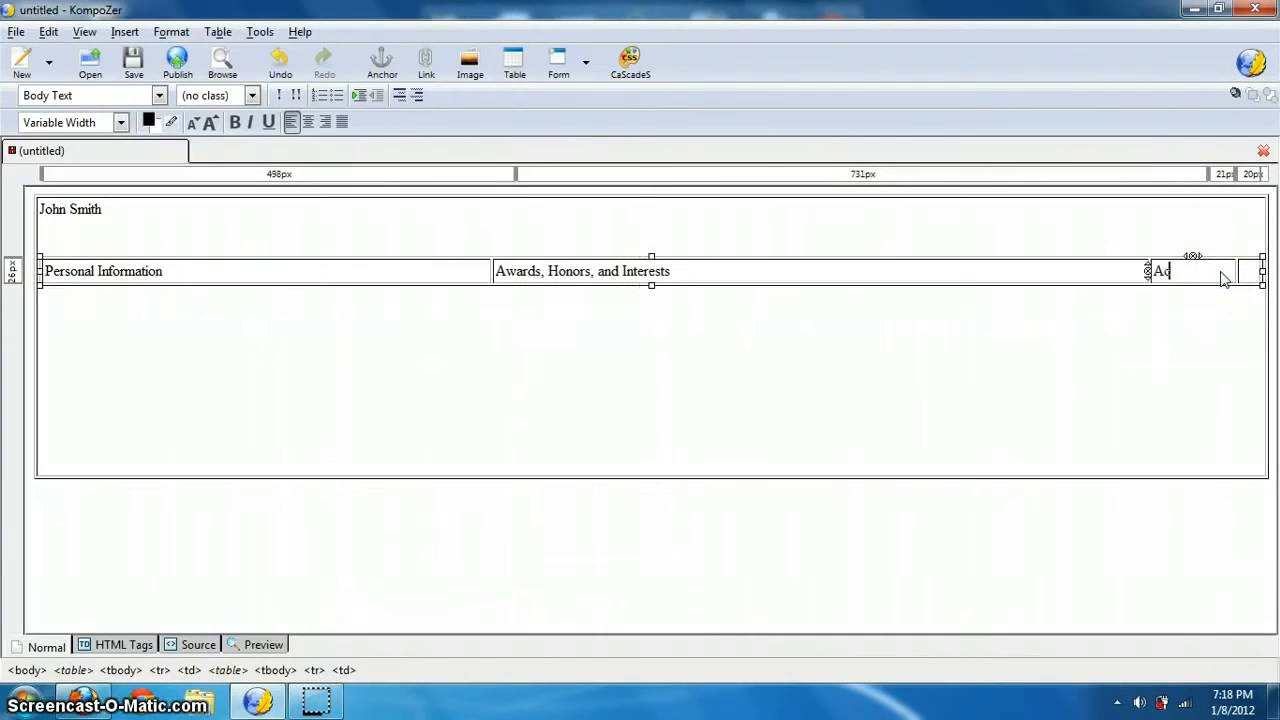
pyautogui.write('ade')
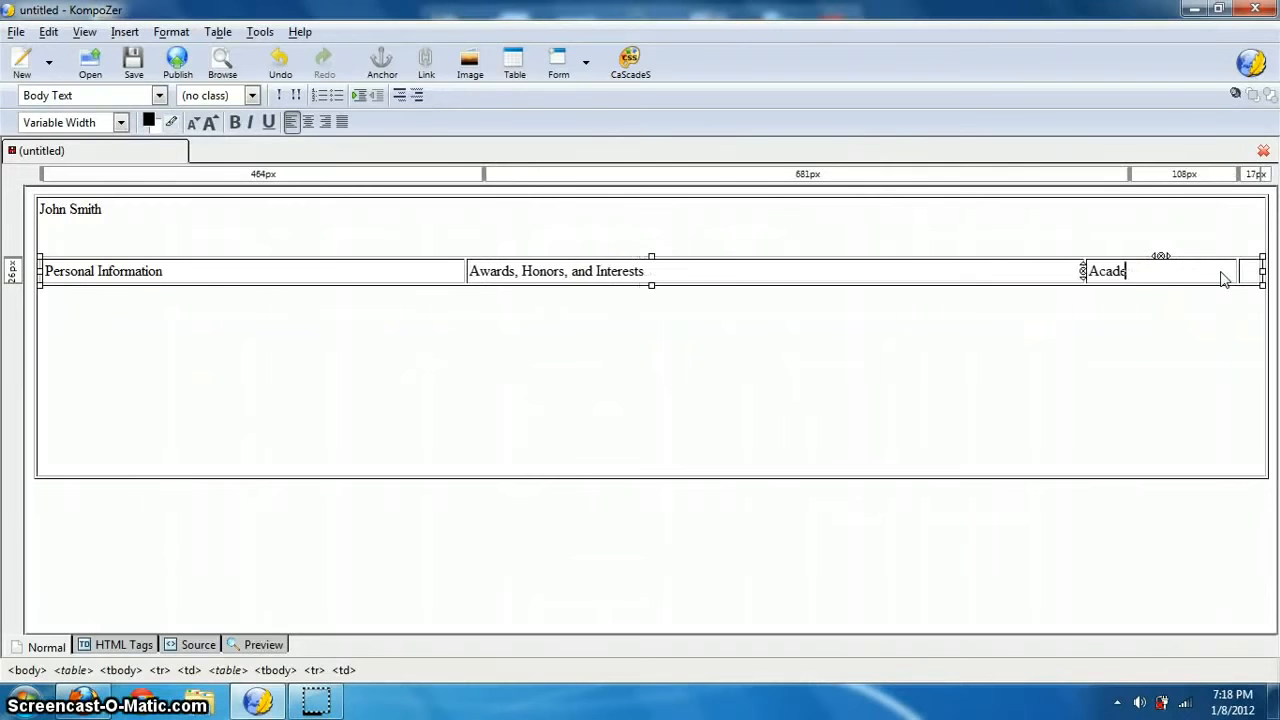
pyautogui.write('mic Information')
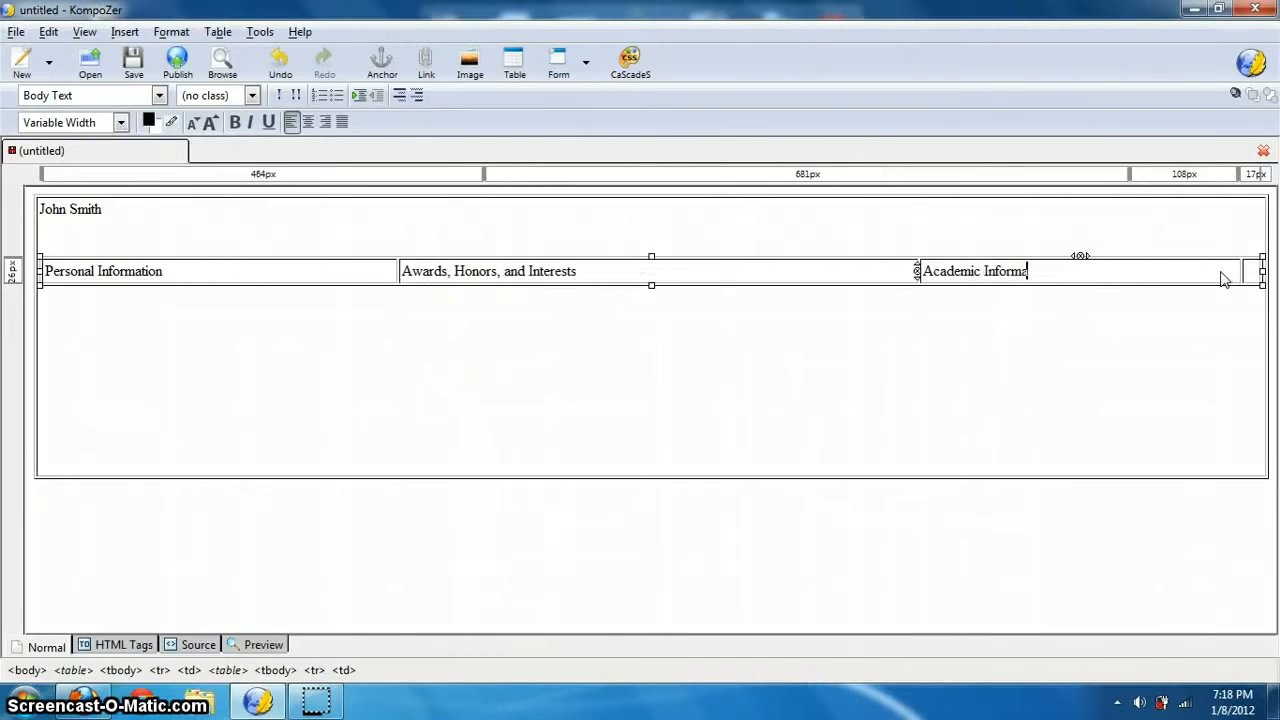
pyautogui.click(1253, 274)
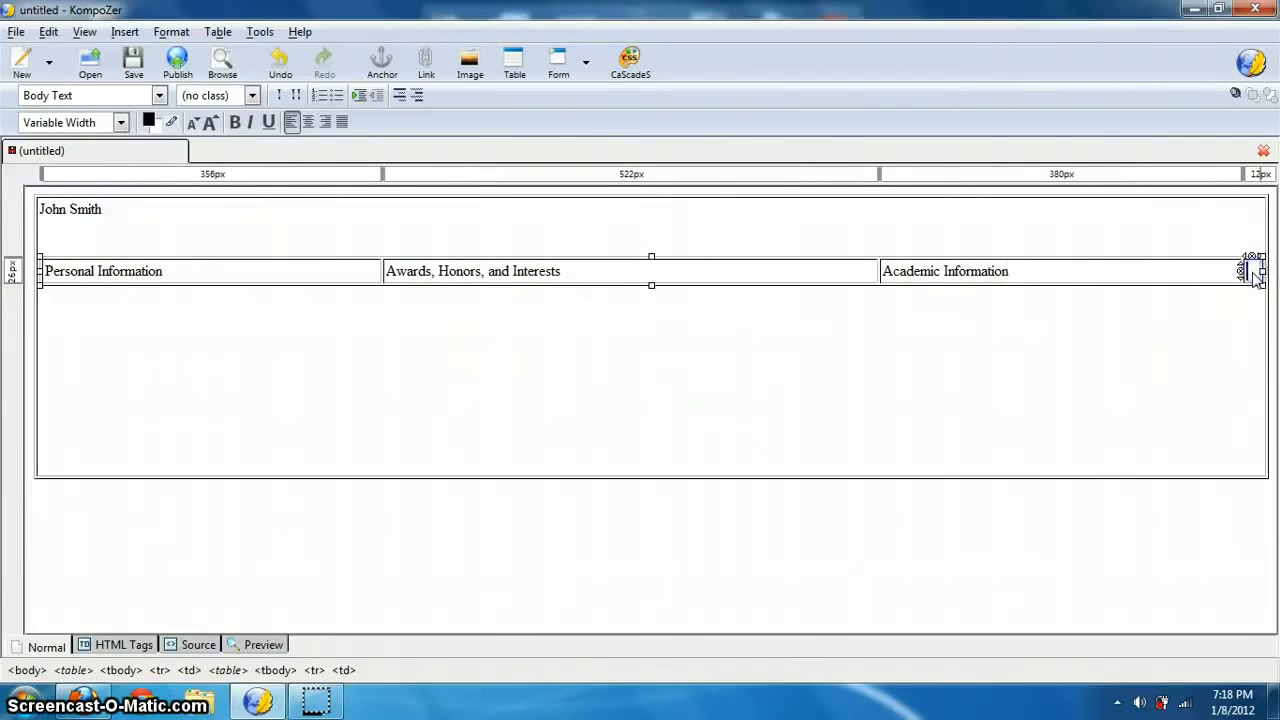
pyautogui.write('Sample ')
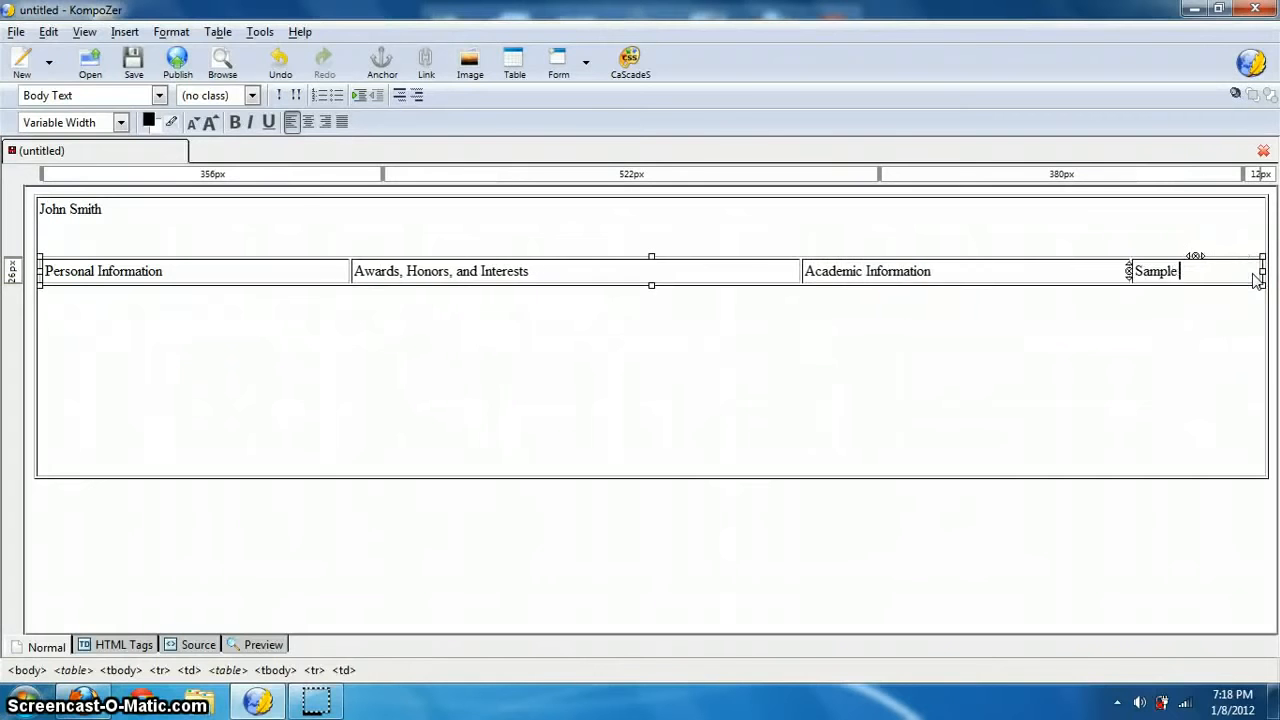
pyautogui.write('Stucent Work')
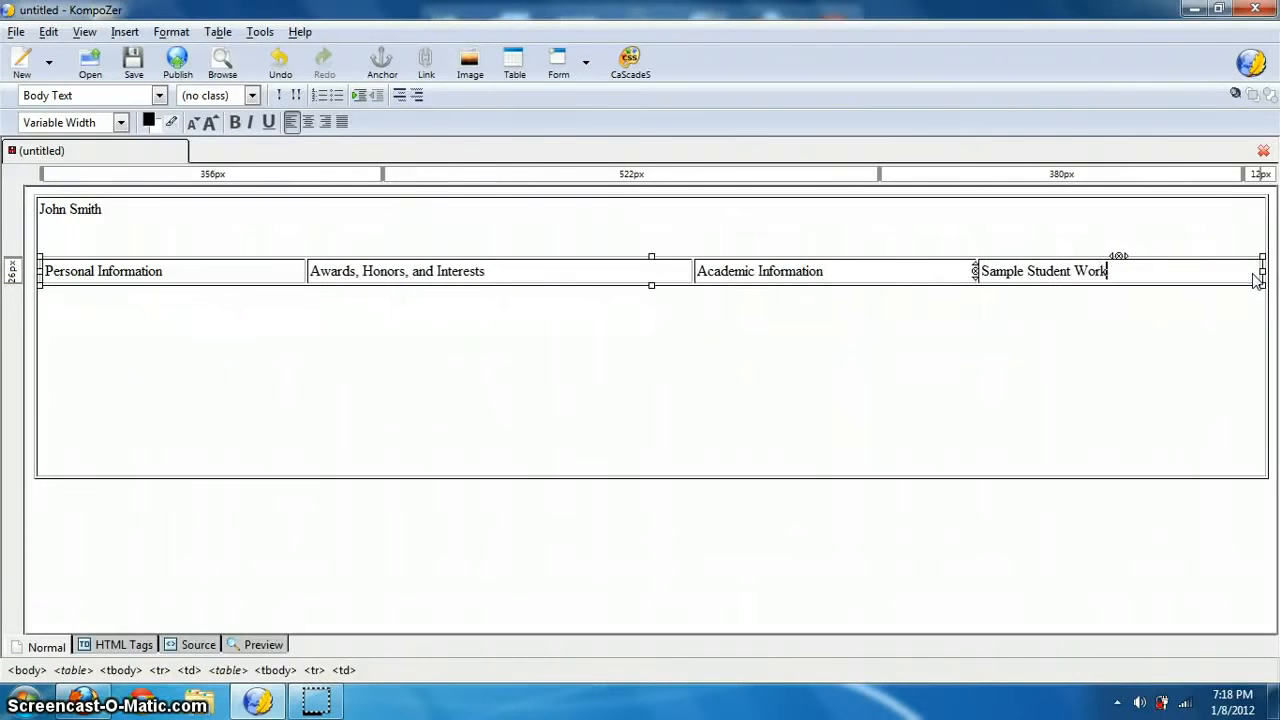
pyautogui.click(1007, 323)
pyautogui.click(806, 372)
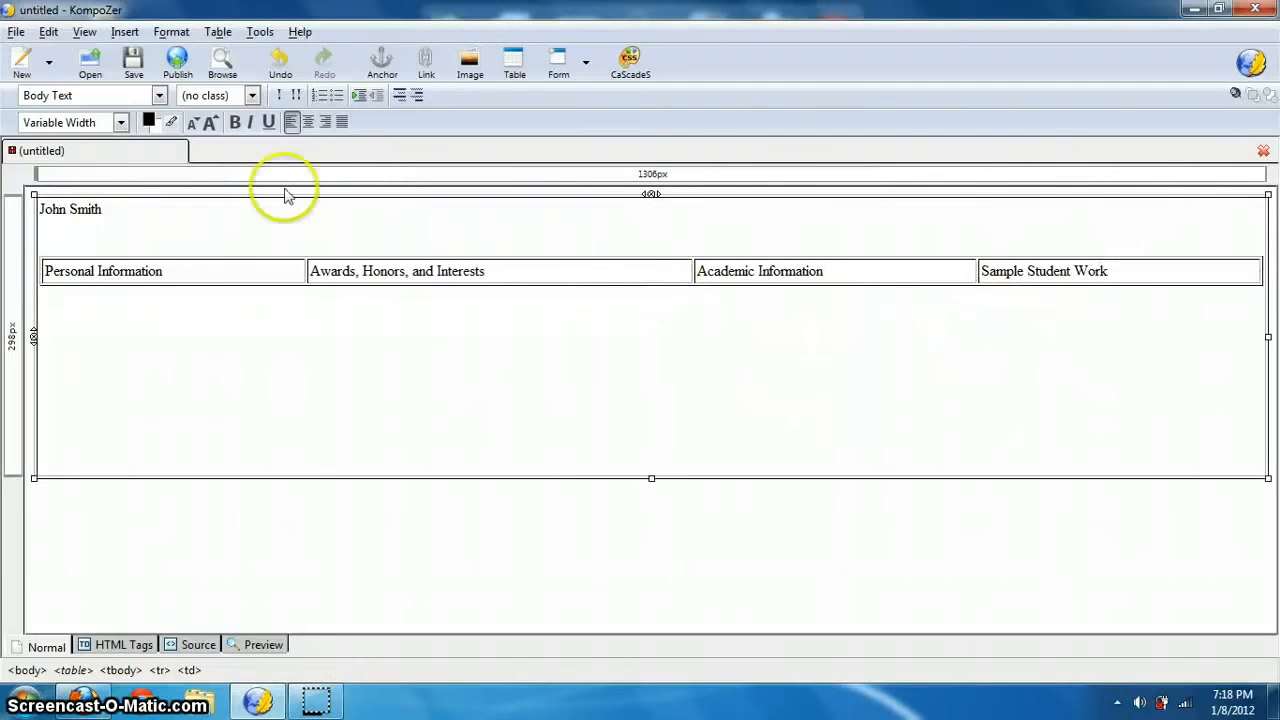
# Examine the page's HTML source from start to end and return to the normal editing view.
pyautogui.click(191, 308)
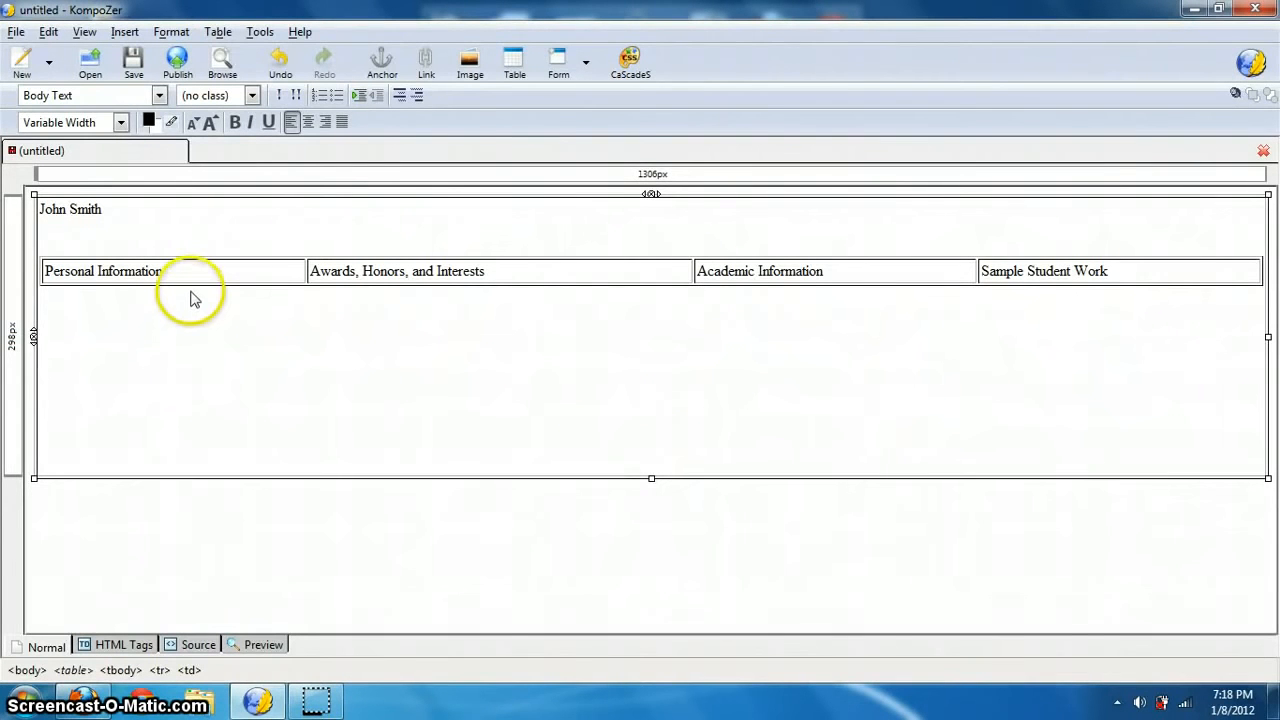
pyautogui.click(190, 645)
pyautogui.scroll(-4, 235, 340)
pyautogui.scroll(4, 243, 343)
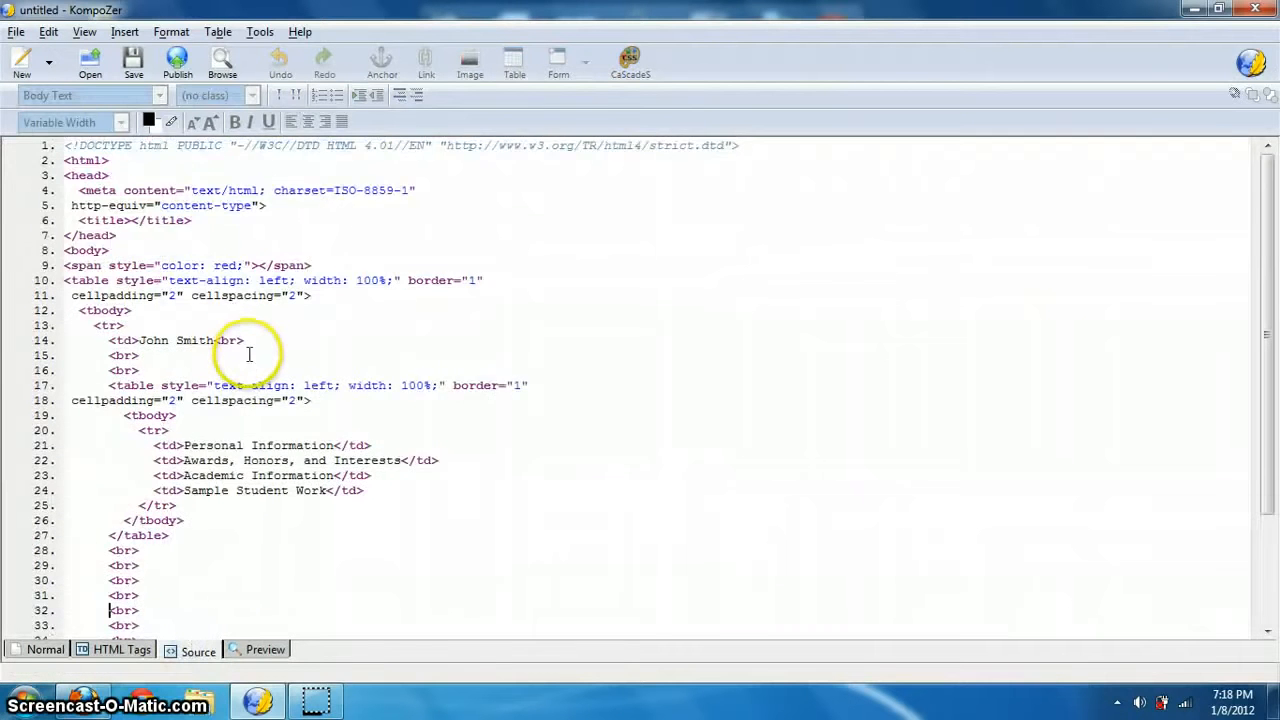
pyautogui.scroll(-4, 250, 348)
pyautogui.click(45, 645)
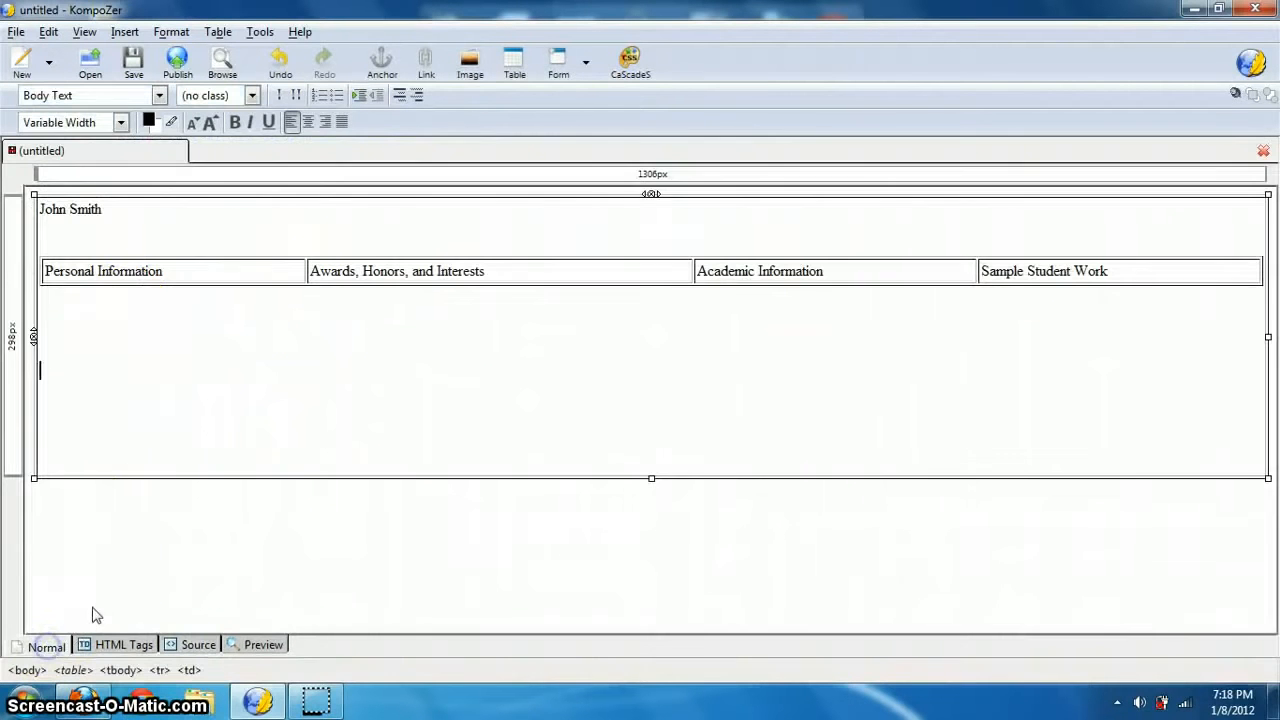
pyautogui.click(126, 457)
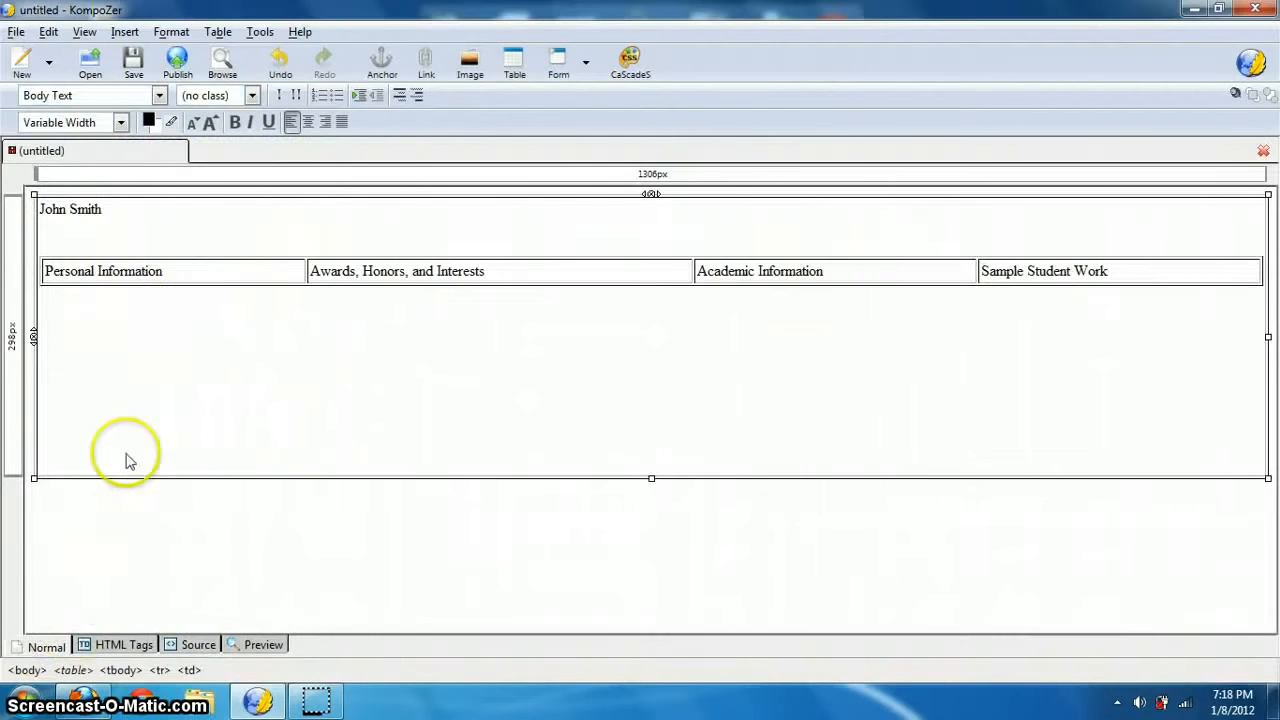
# Set the width of the Personal Information cell to 25 % of table.
pyautogui.click(221, 272)
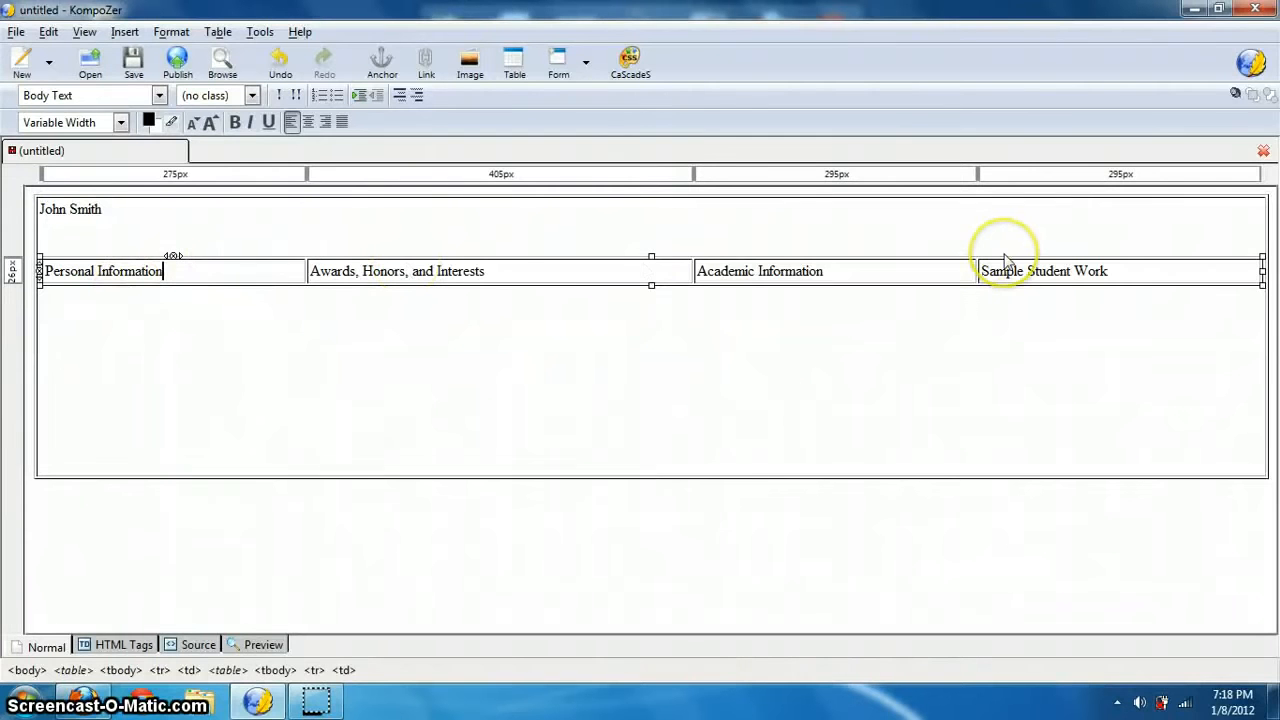
pyautogui.rightClick(243, 277)
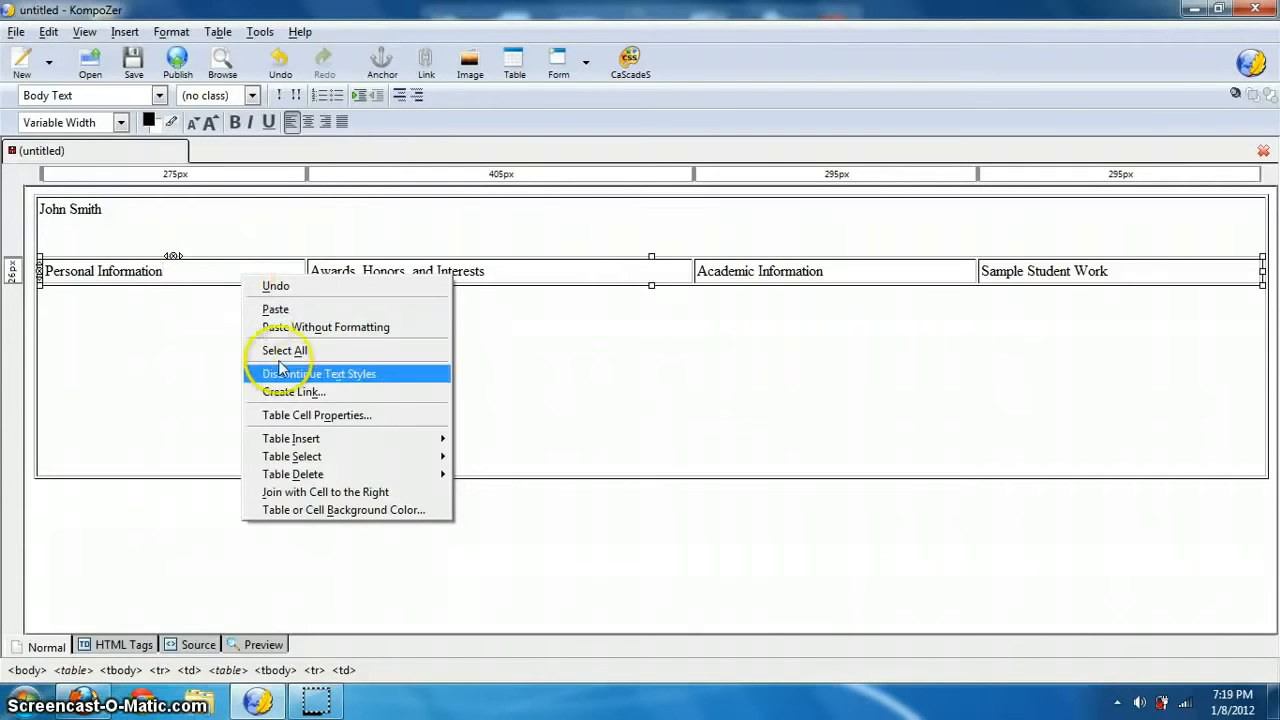
pyautogui.click(305, 419)
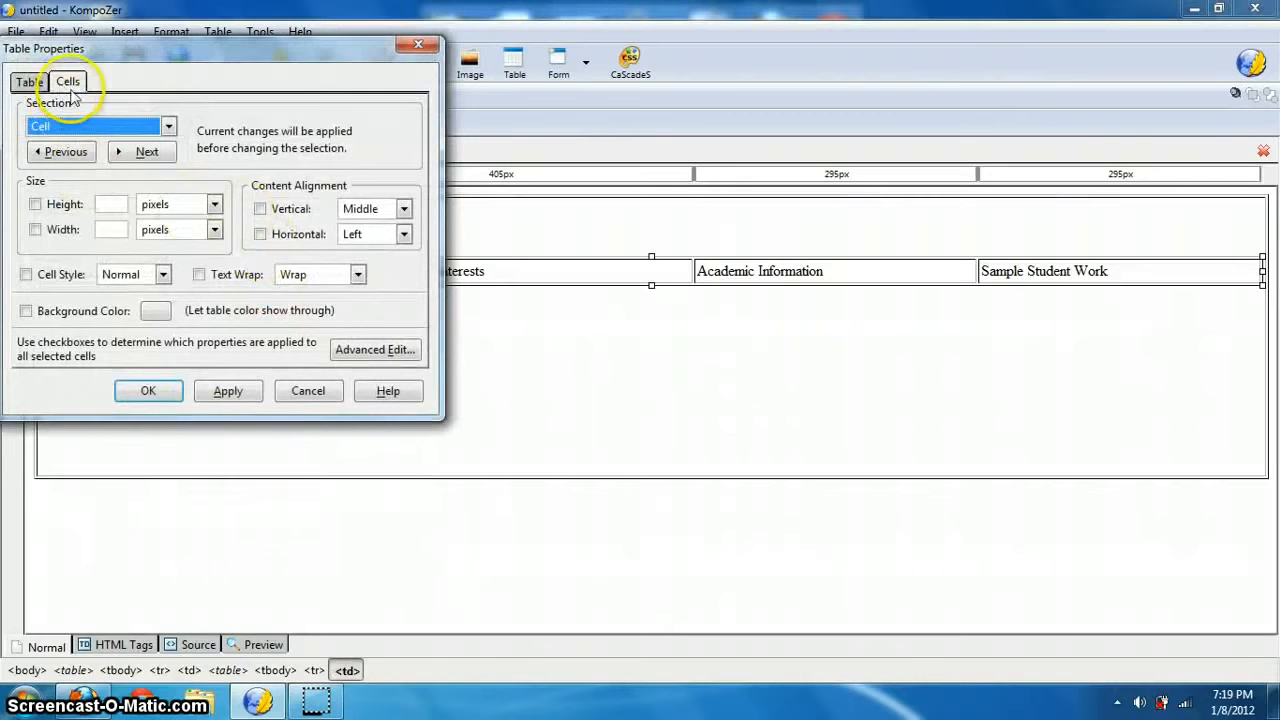
pyautogui.click(35, 229)
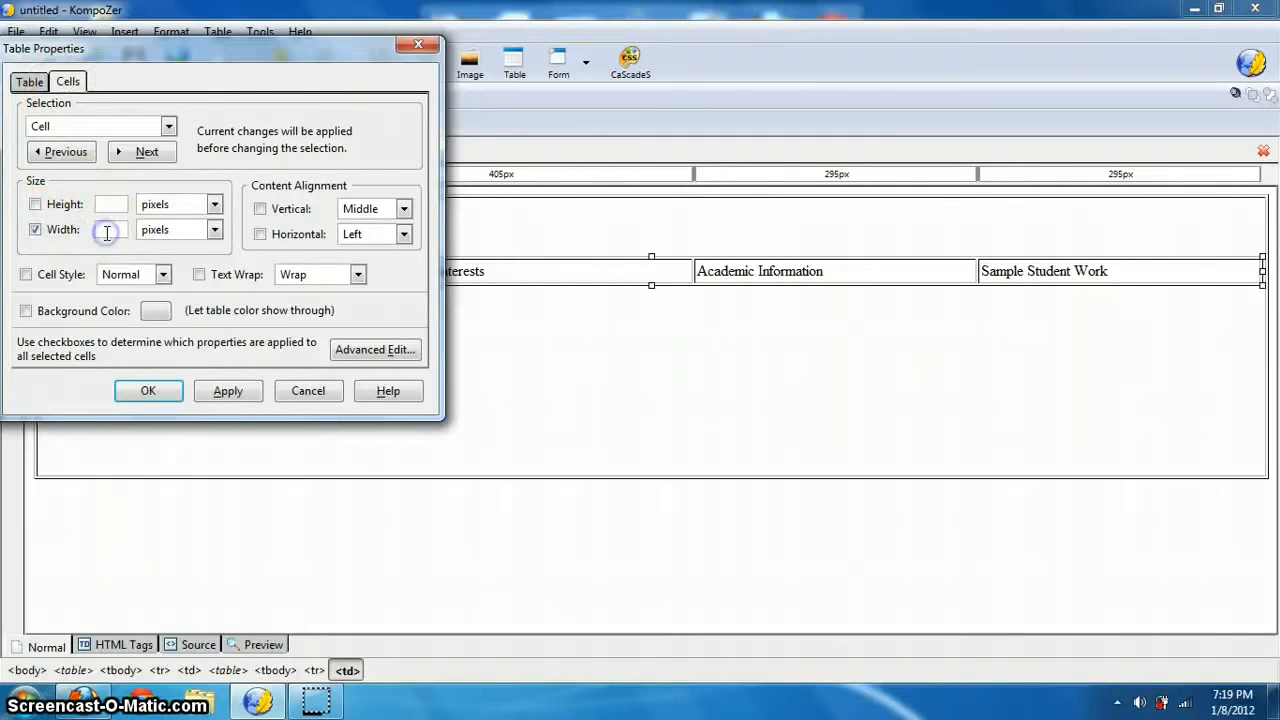
pyautogui.click(107, 232)
pyautogui.write('25')
pyautogui.click(172, 230)
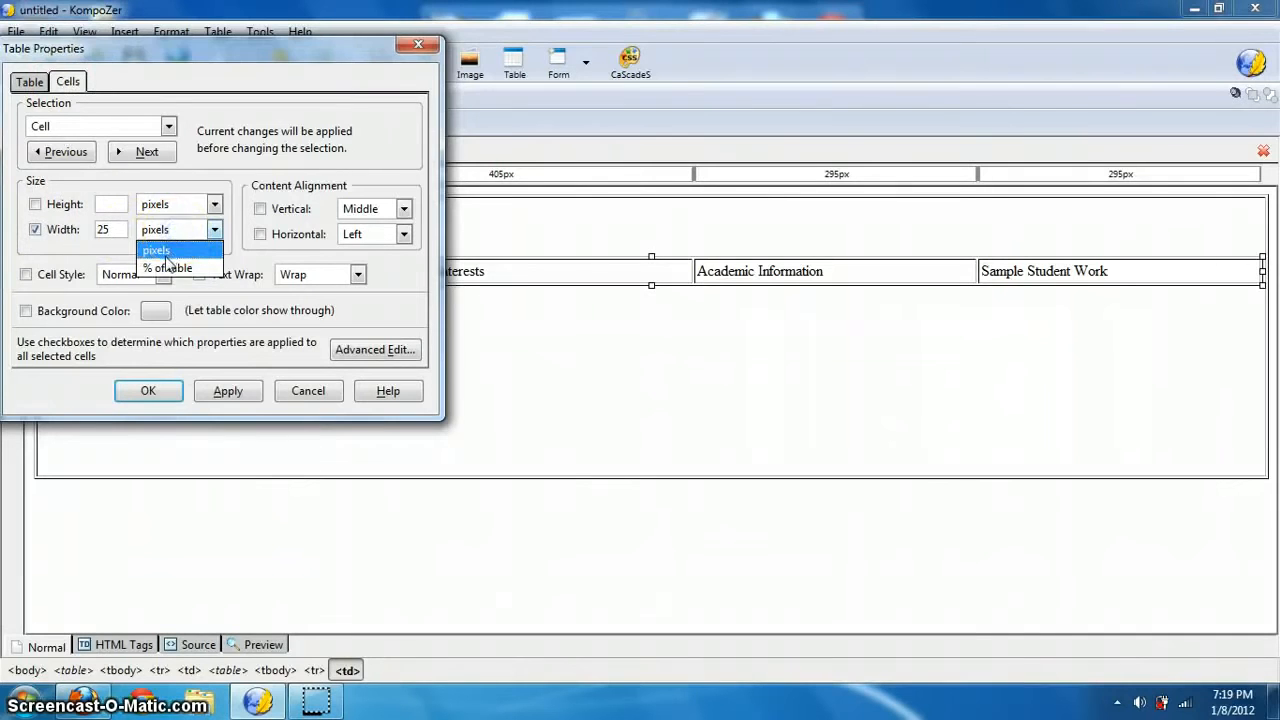
pyautogui.click(165, 267)
pyautogui.click(228, 391)
pyautogui.click(148, 391)
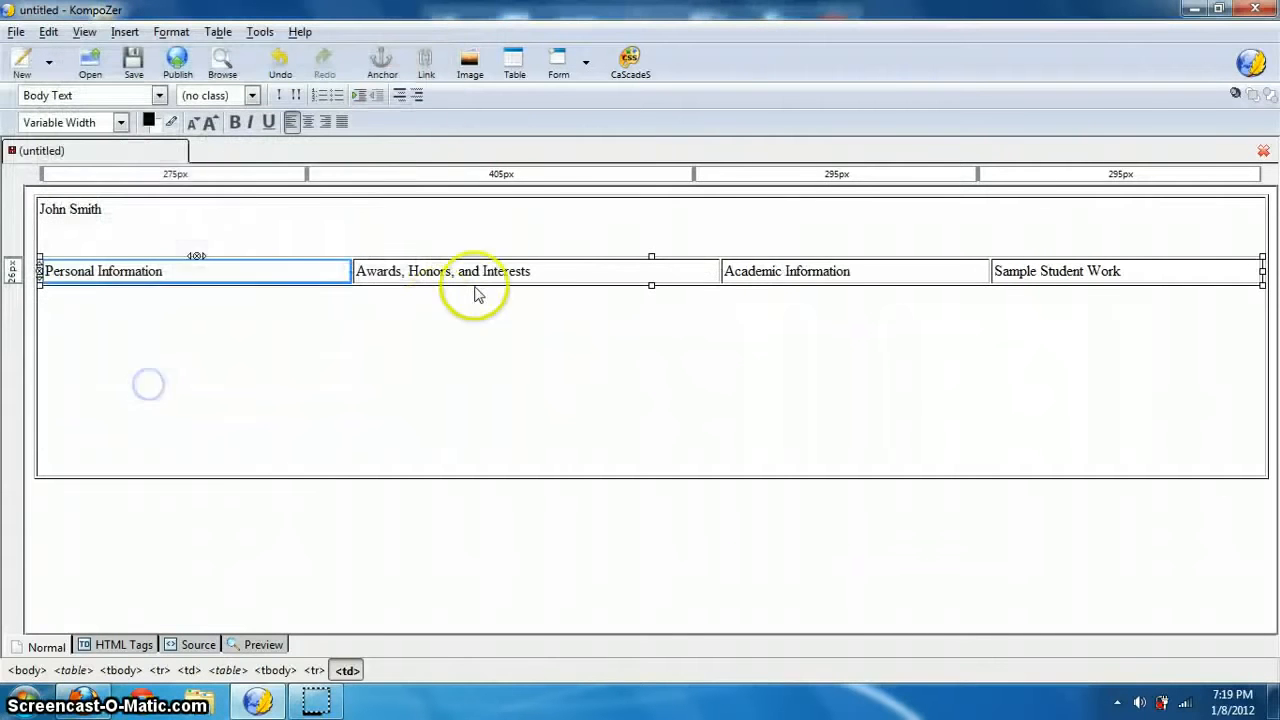
# Try to set the width of the three remaining label cells together to 25 % of table.
pyautogui.moveTo(509, 272); pyautogui.dragTo(829, 281)
pyautogui.moveTo(1126, 266); pyautogui.dragTo(646, 264)
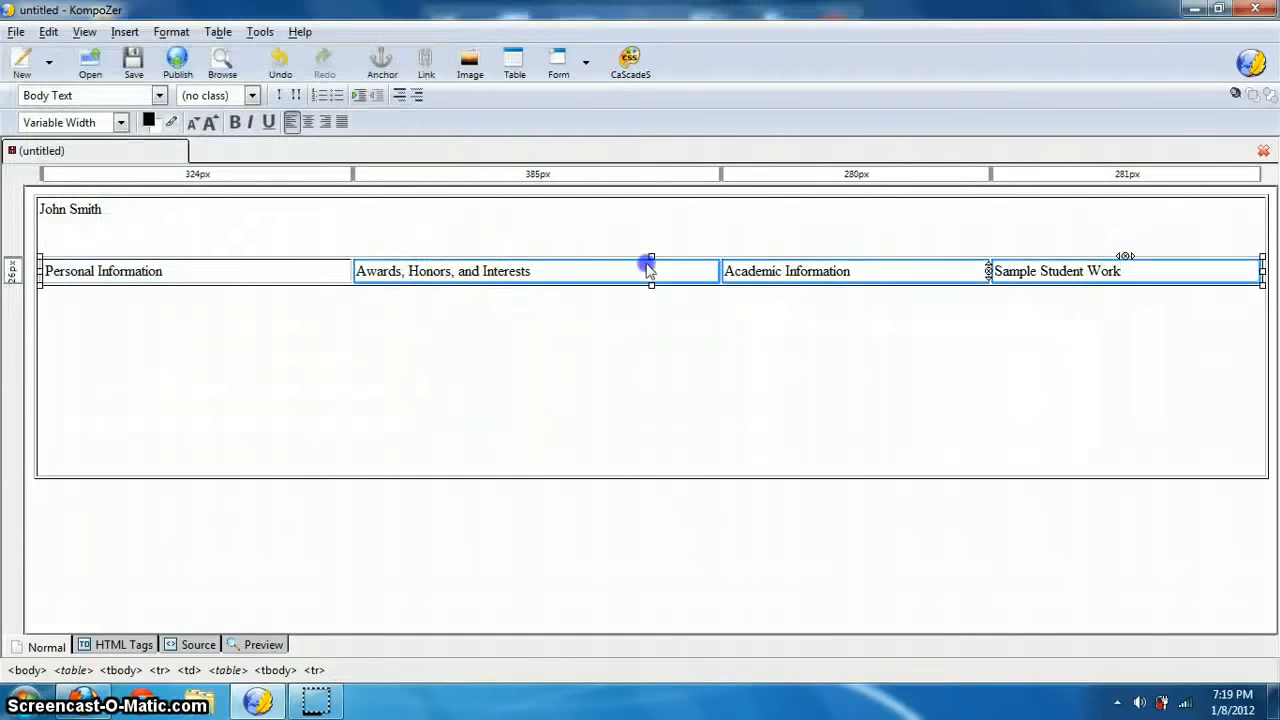
pyautogui.rightClick(654, 271)
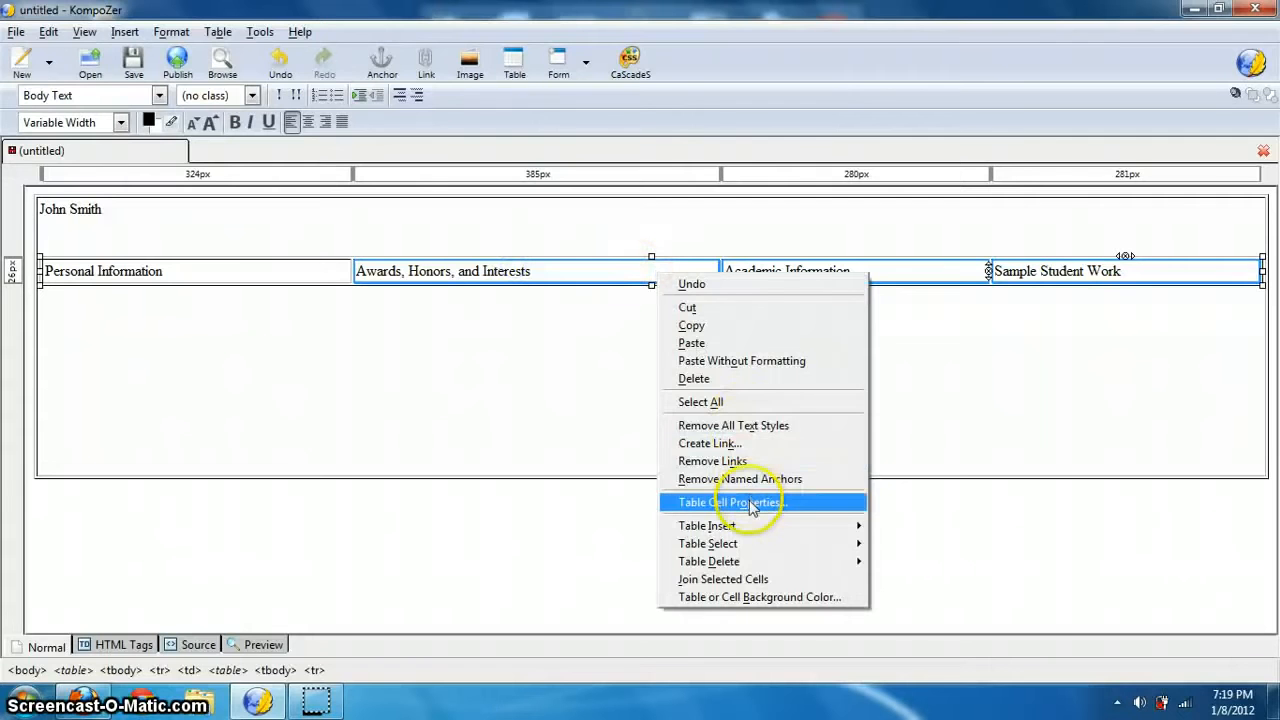
pyautogui.click(729, 503)
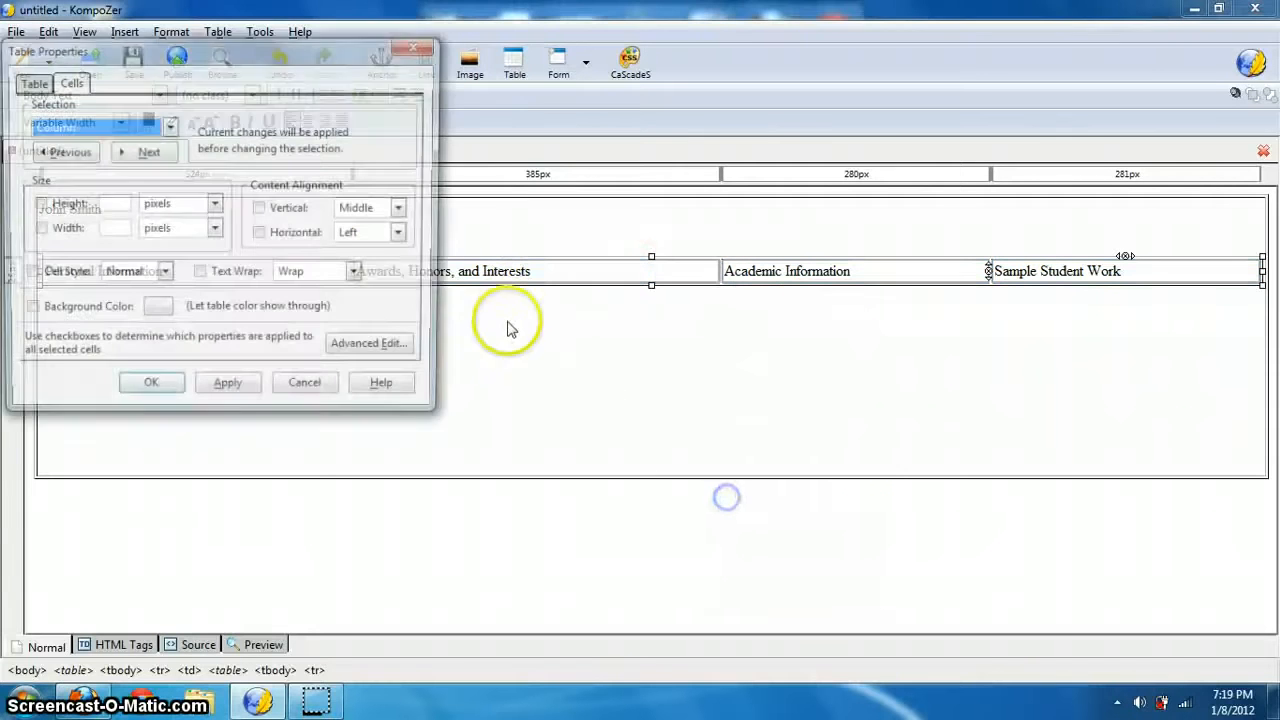
pyautogui.click(125, 229)
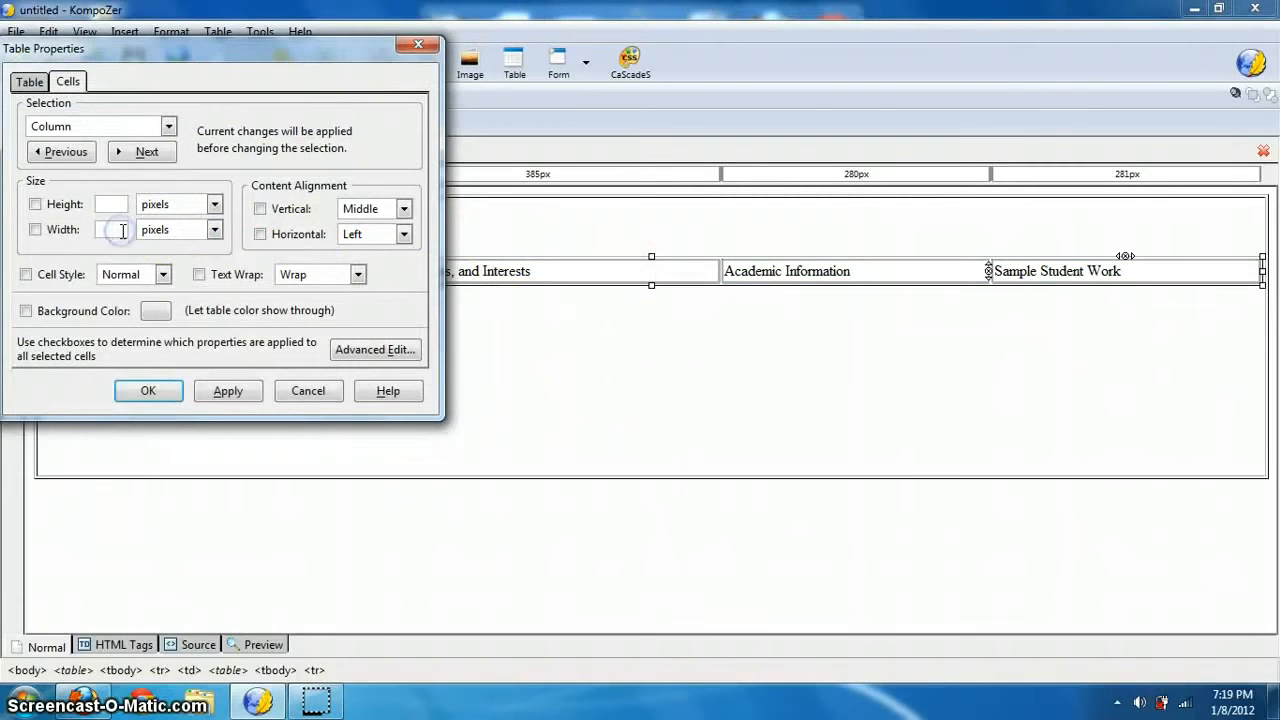
pyautogui.click(200, 230)
pyautogui.click(172, 266)
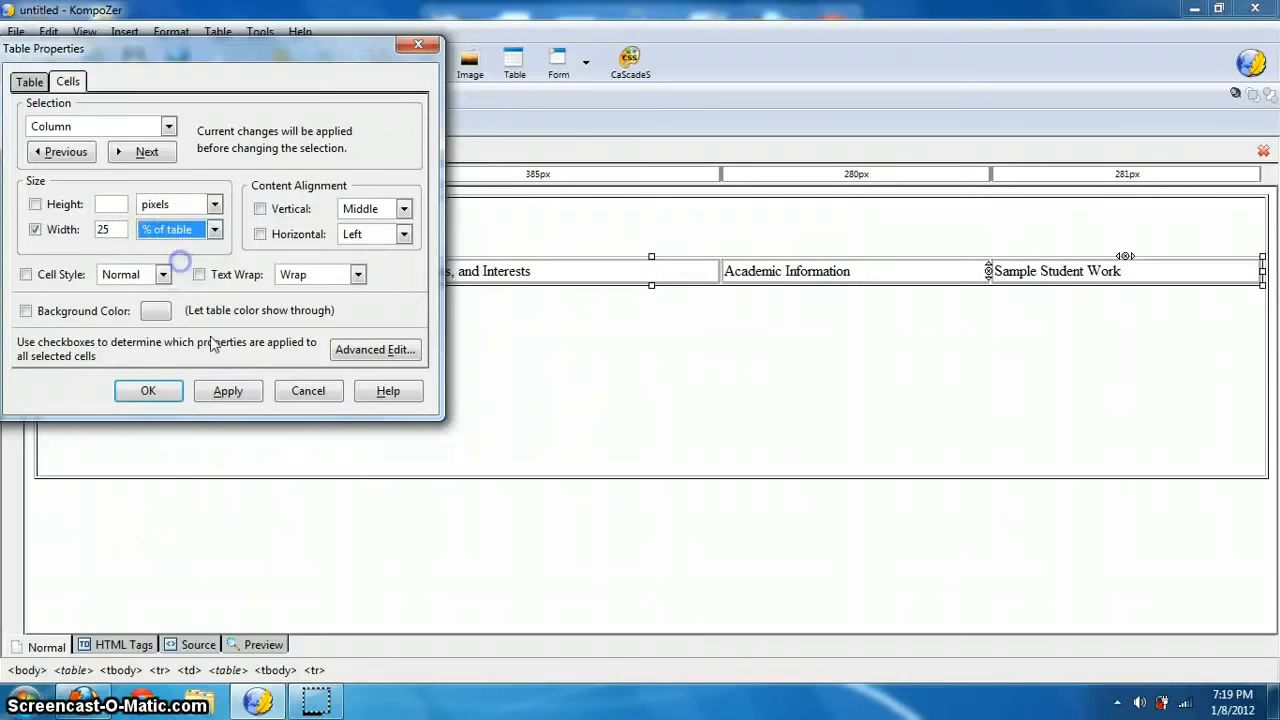
pyautogui.click(224, 392)
pyautogui.click(160, 392)
pyautogui.click(657, 414)
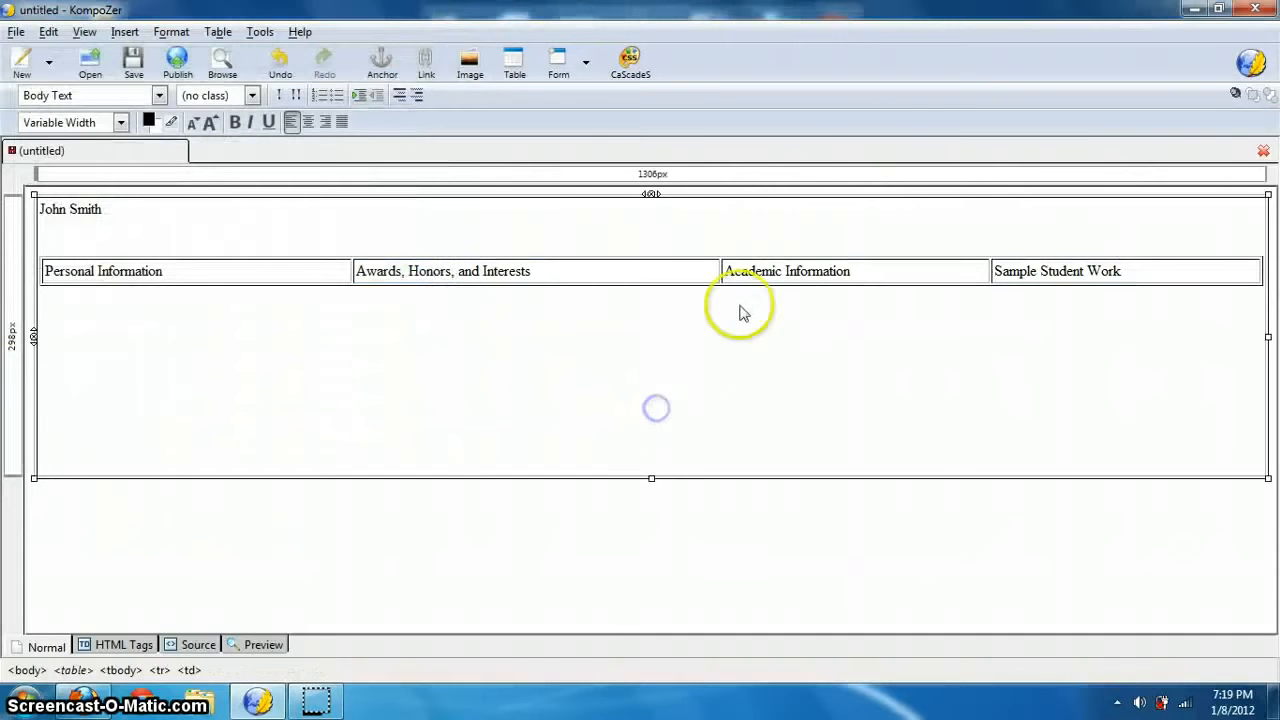
# Set the width of the Academic Information cell to 25 % of table.
pyautogui.click(643, 265)
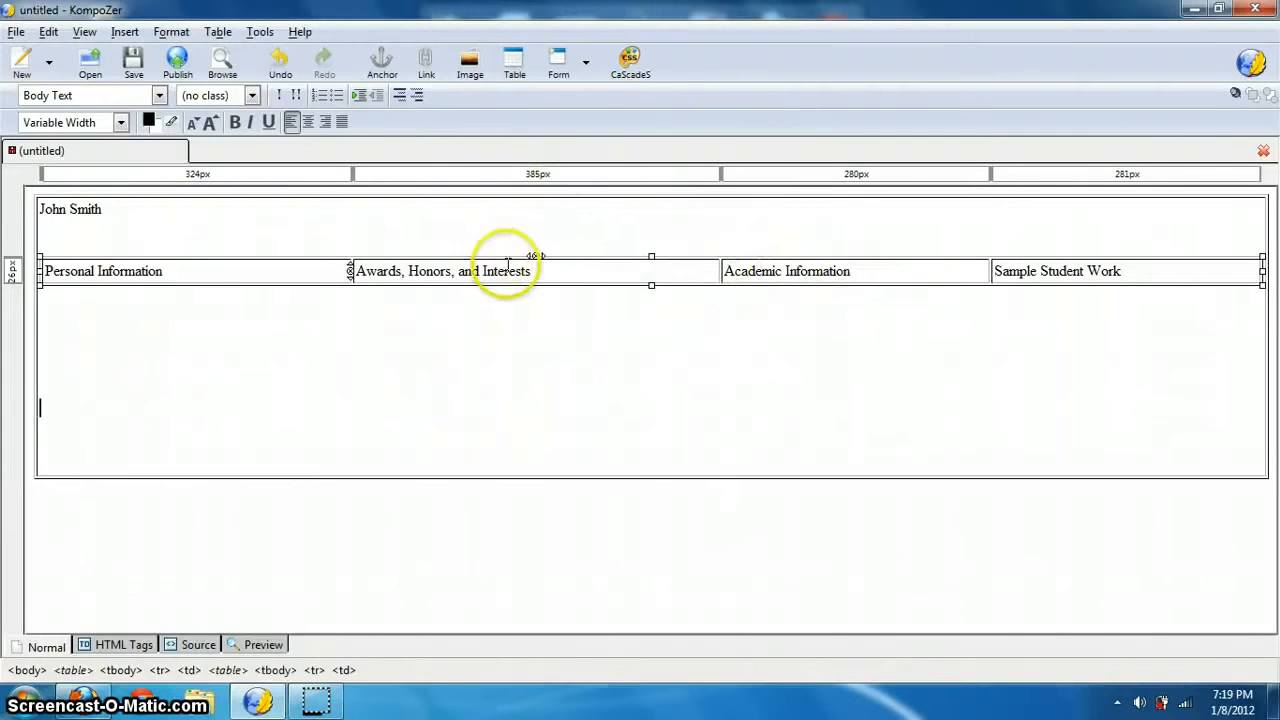
pyautogui.rightClick(506, 270)
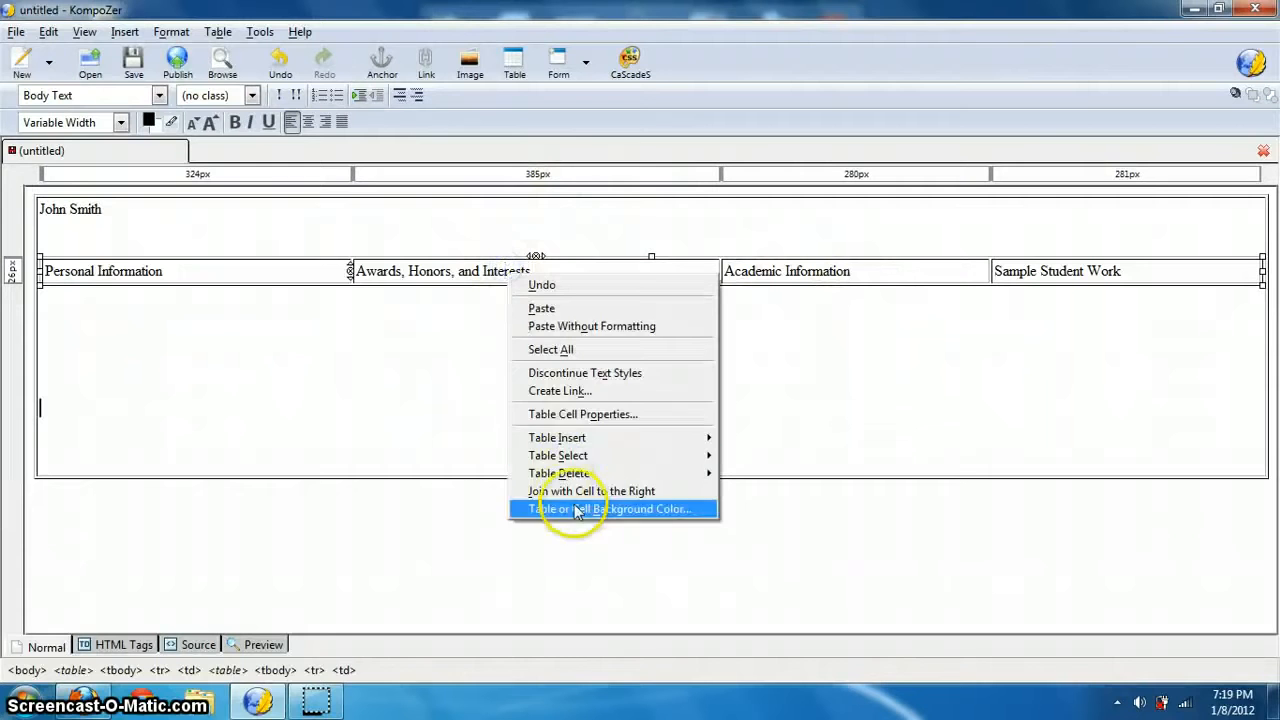
pyautogui.rightClick(775, 271)
pyautogui.click(811, 416)
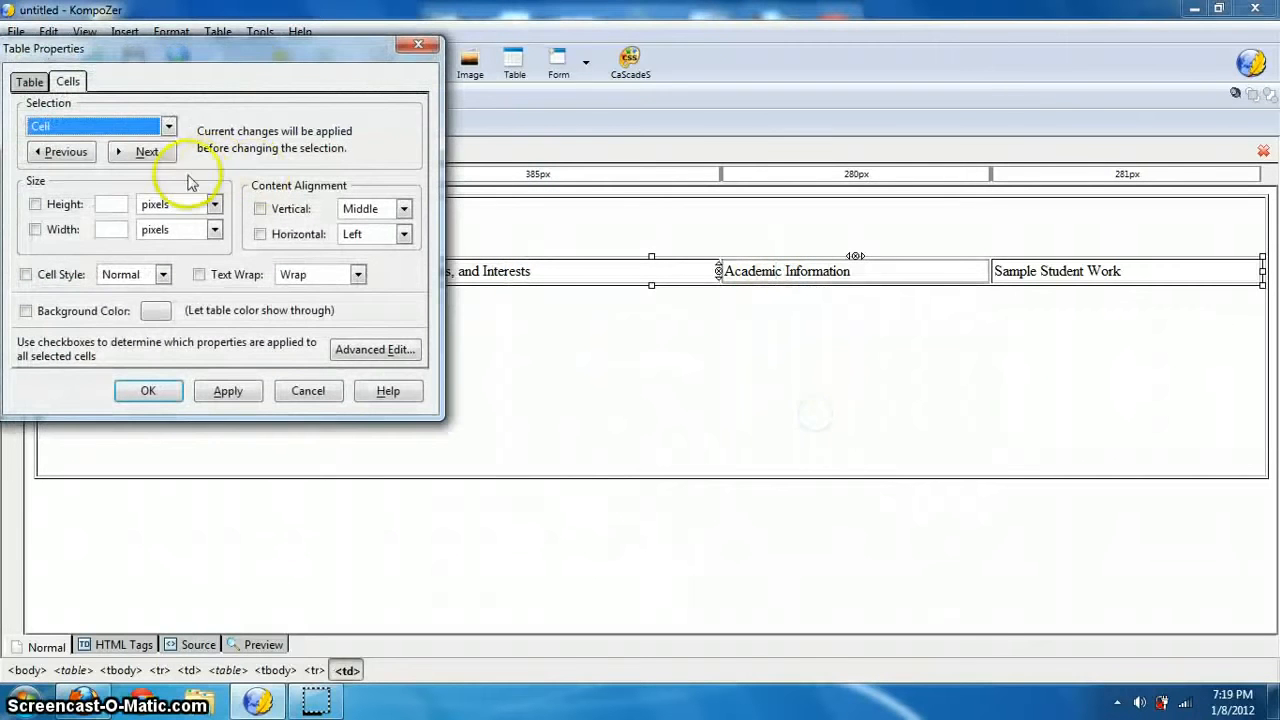
pyautogui.click(62, 229)
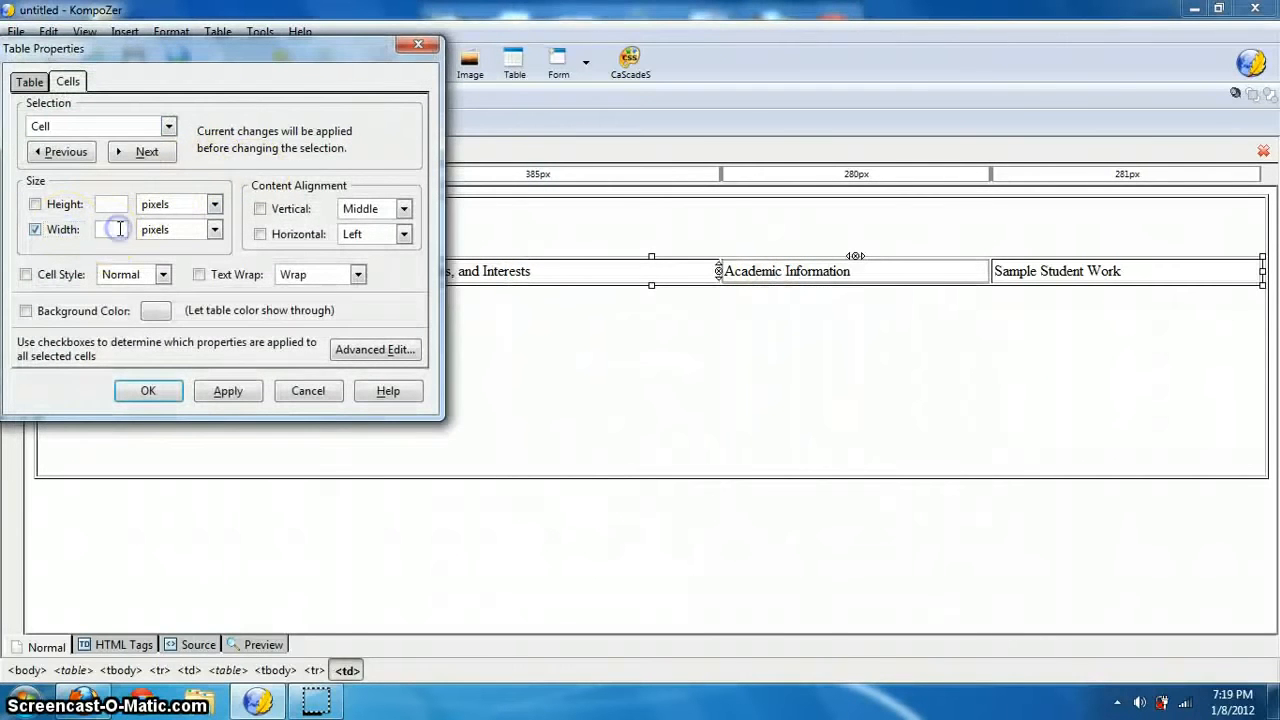
pyautogui.write('25')
pyautogui.click(162, 230)
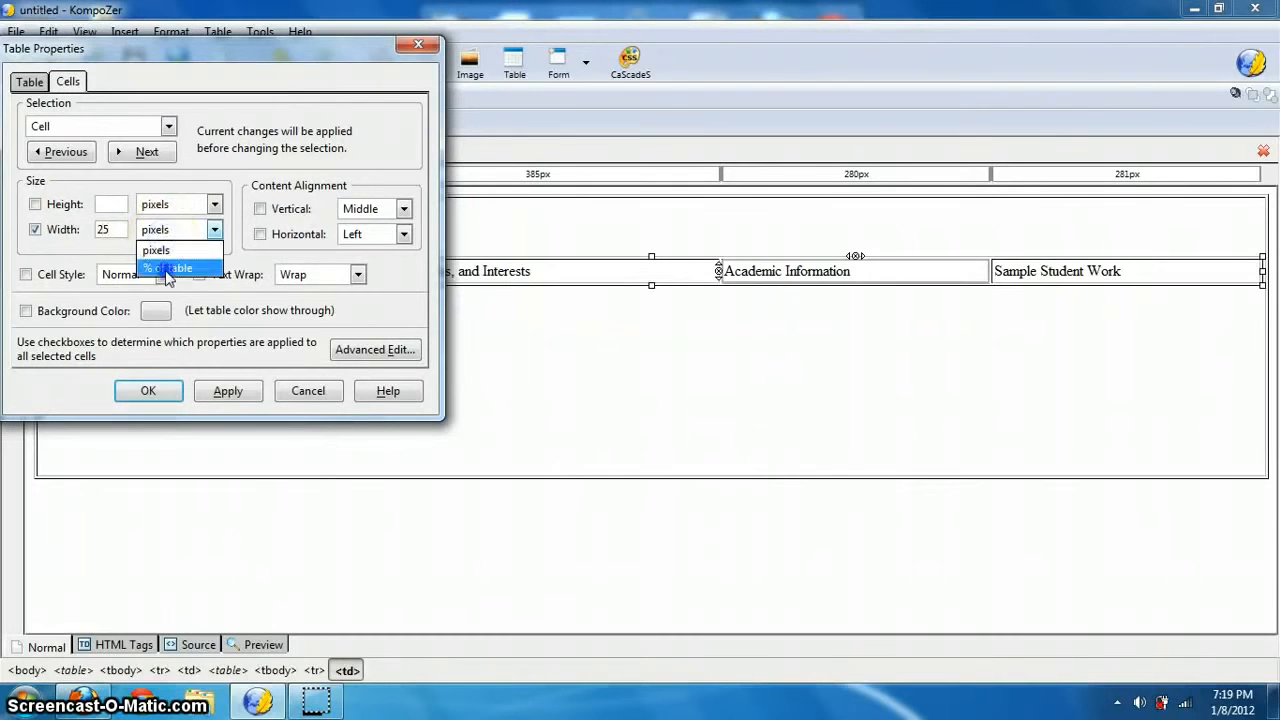
pyautogui.click(167, 268)
pyautogui.click(148, 390)
# Set the width of the Sample Student Work cell to 25 % of table.
pyautogui.click(1080, 270)
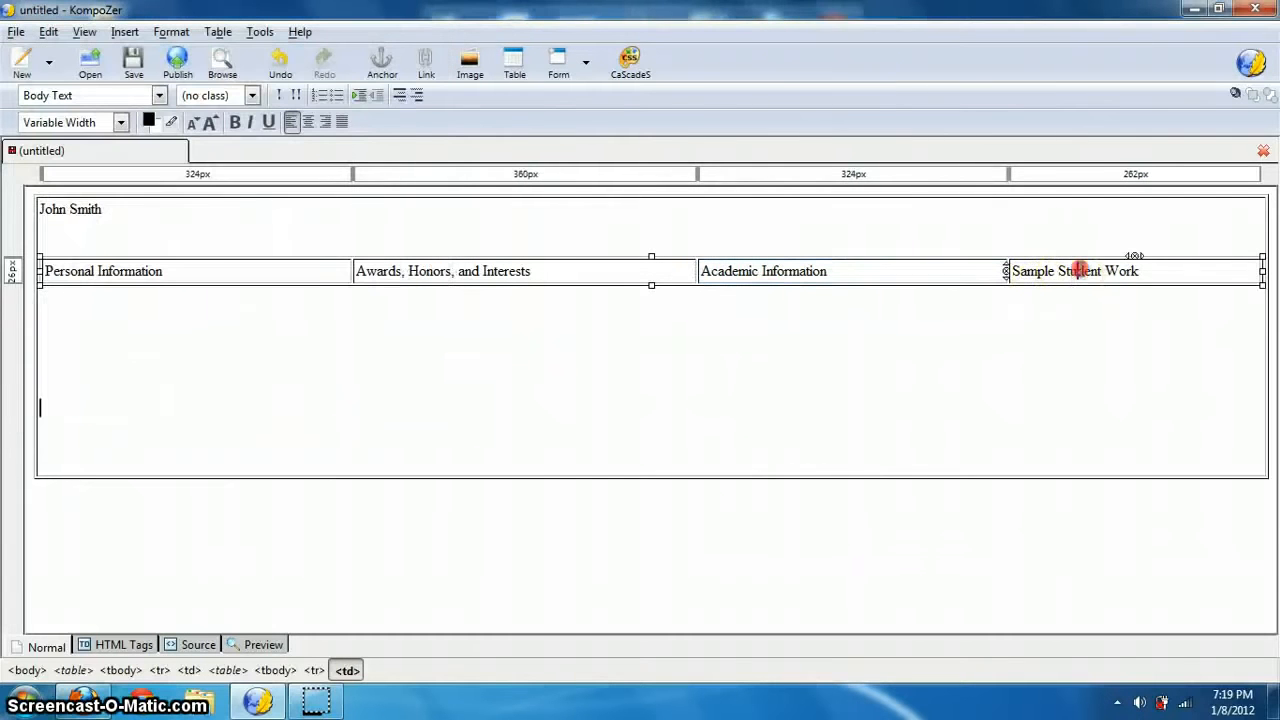
pyautogui.rightClick(1080, 270)
pyautogui.click(1099, 409)
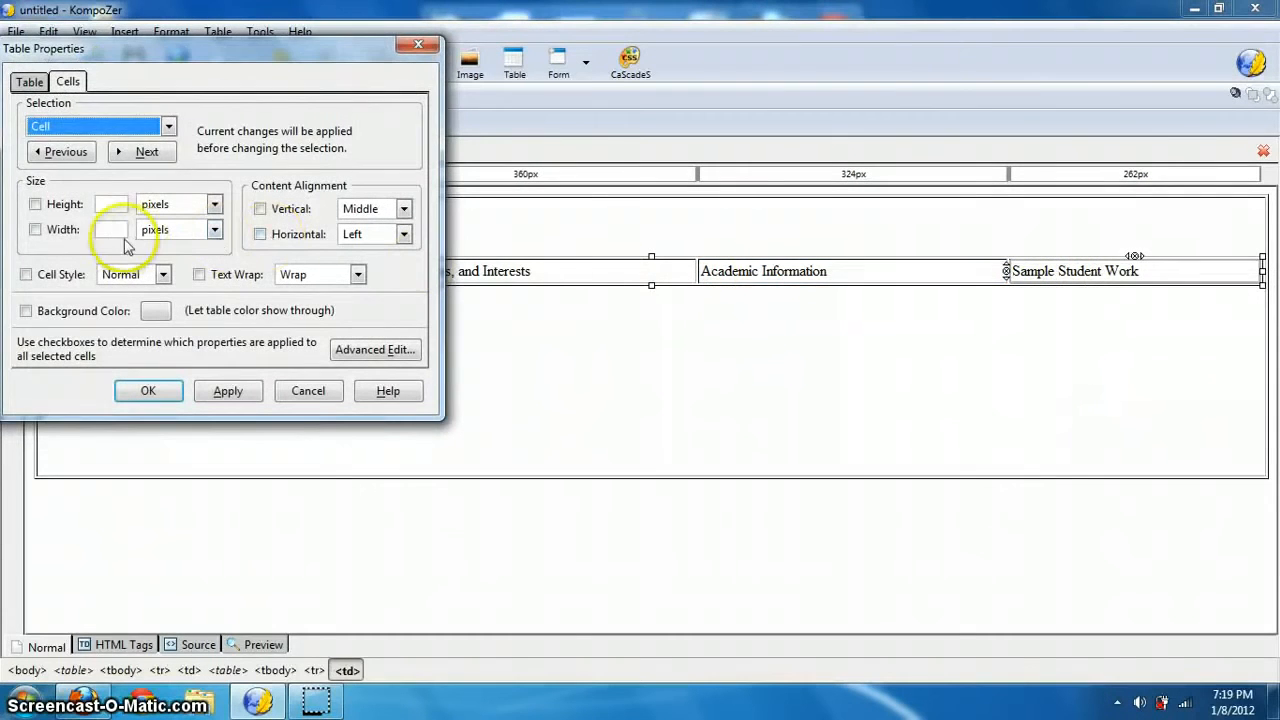
pyautogui.click(125, 231)
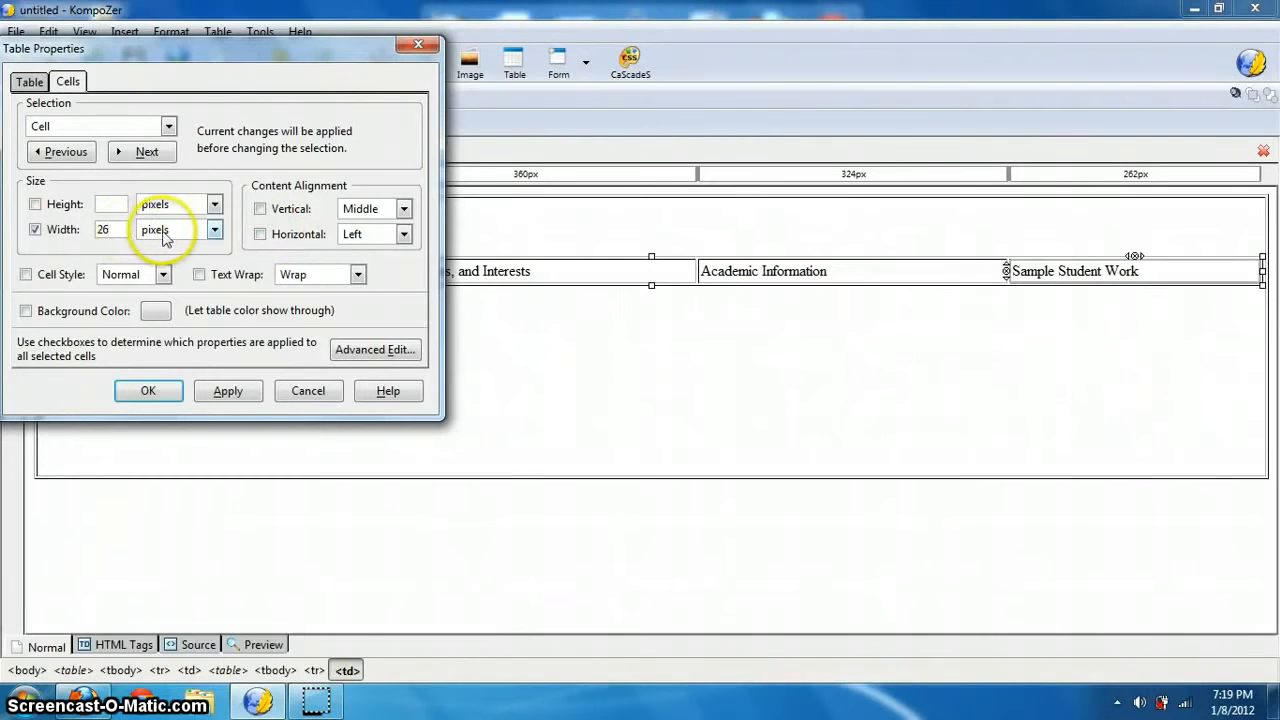
pyautogui.click(214, 230)
pyautogui.click(163, 263)
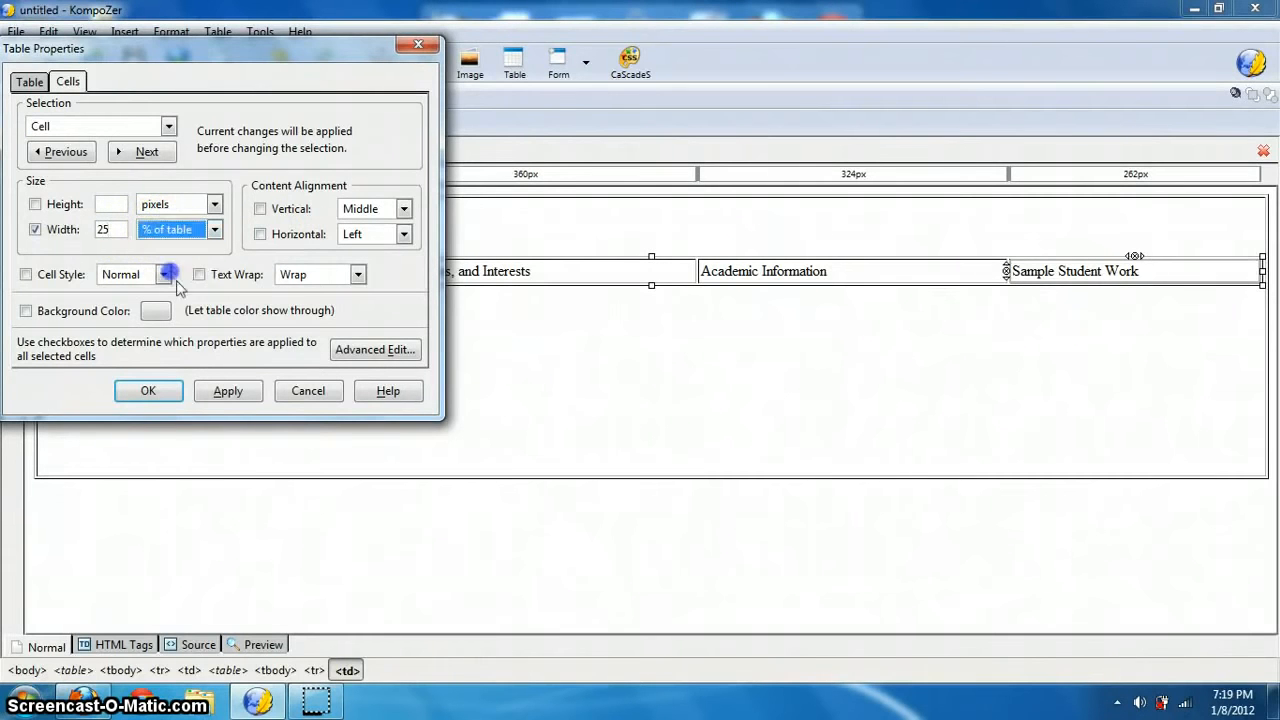
pyautogui.click(226, 391)
pyautogui.click(147, 390)
pyautogui.click(580, 354)
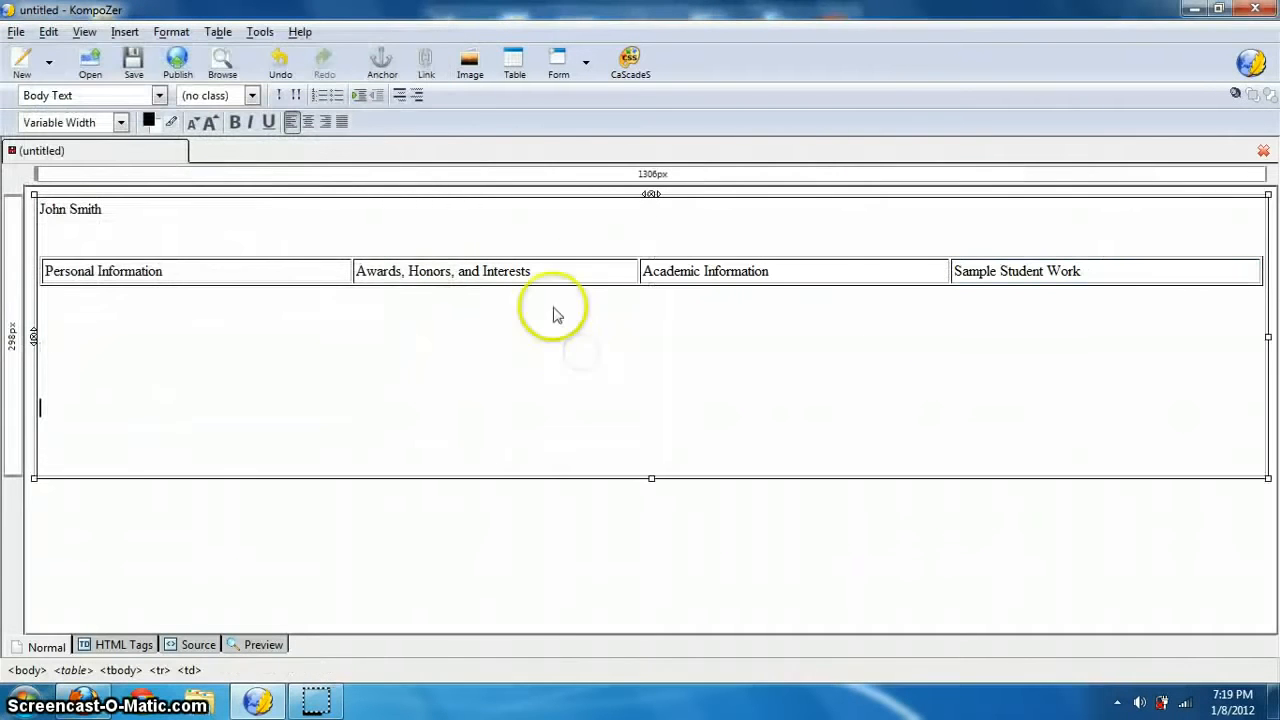
# Center the text in all four label cells of the nested table.
pyautogui.moveTo(176, 272); pyautogui.dragTo(42, 271)
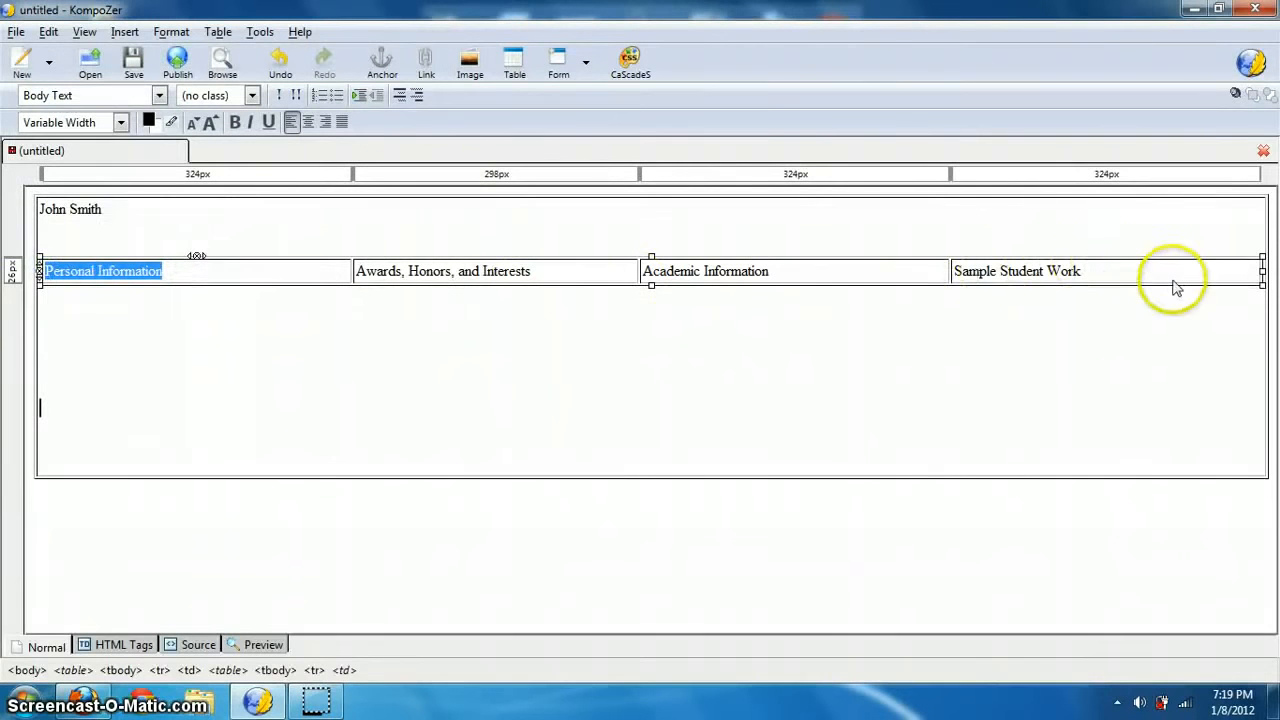
pyautogui.moveTo(1168, 276); pyautogui.dragTo(579, 226)
pyautogui.moveTo(143, 270); pyautogui.dragTo(143, 270)
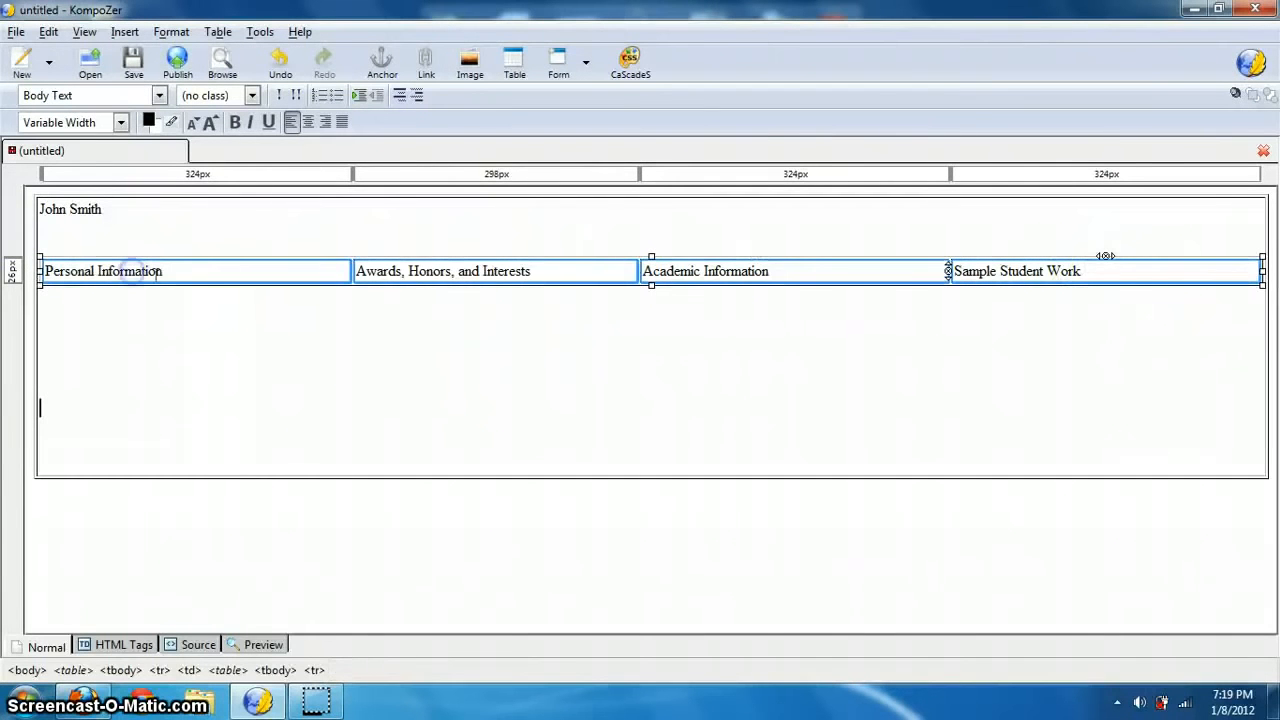
pyautogui.click(305, 122)
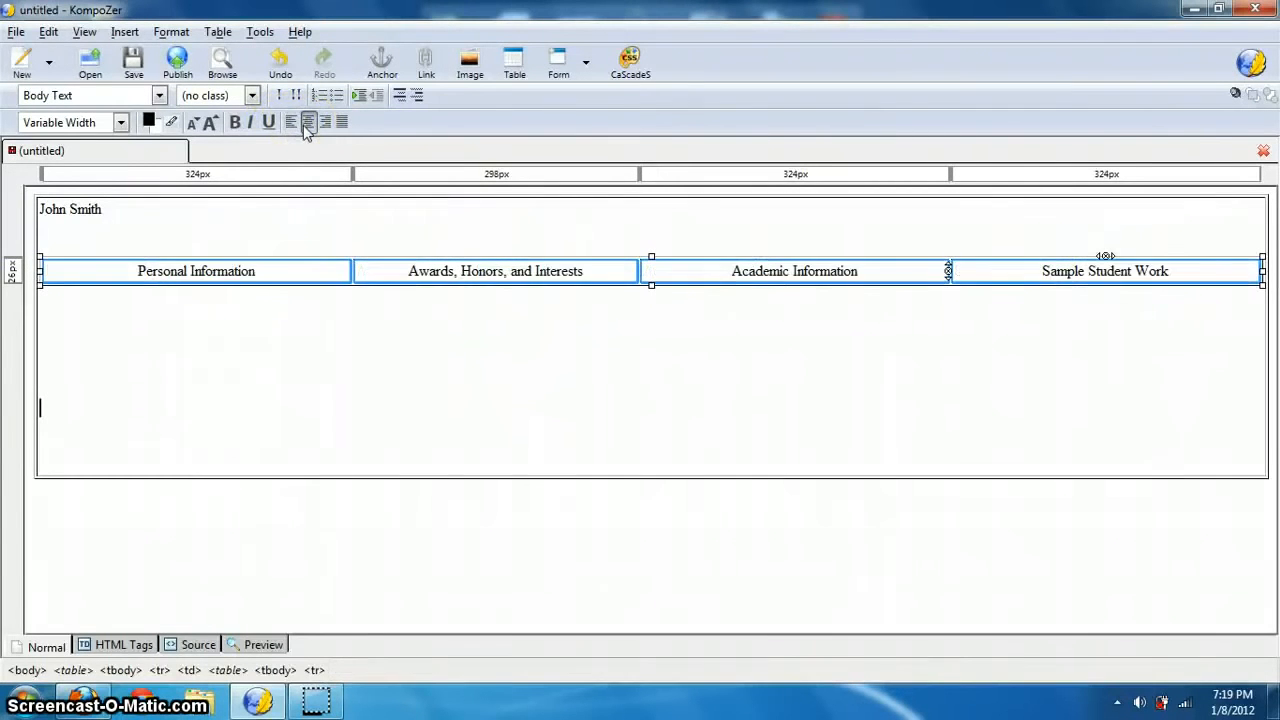
pyautogui.click(177, 242)
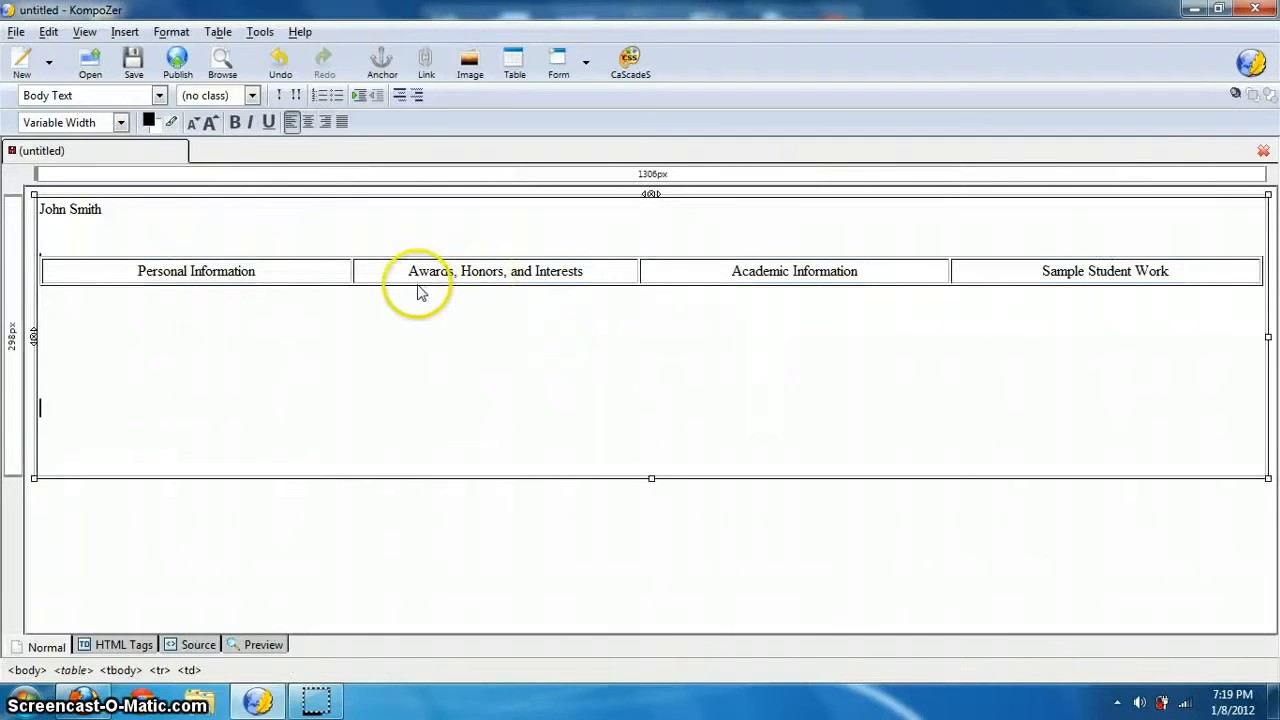
# Set the outer table's alignment to Center in its table properties.
pyautogui.click(137, 216)
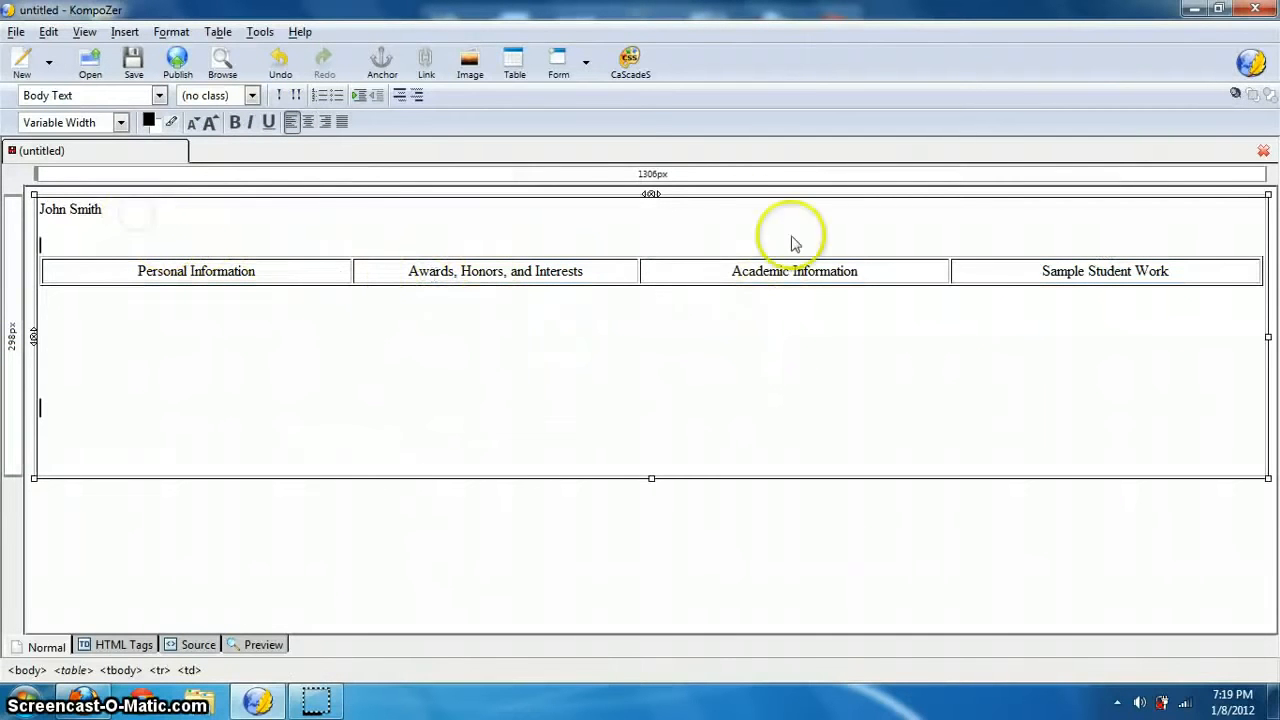
pyautogui.click(497, 413)
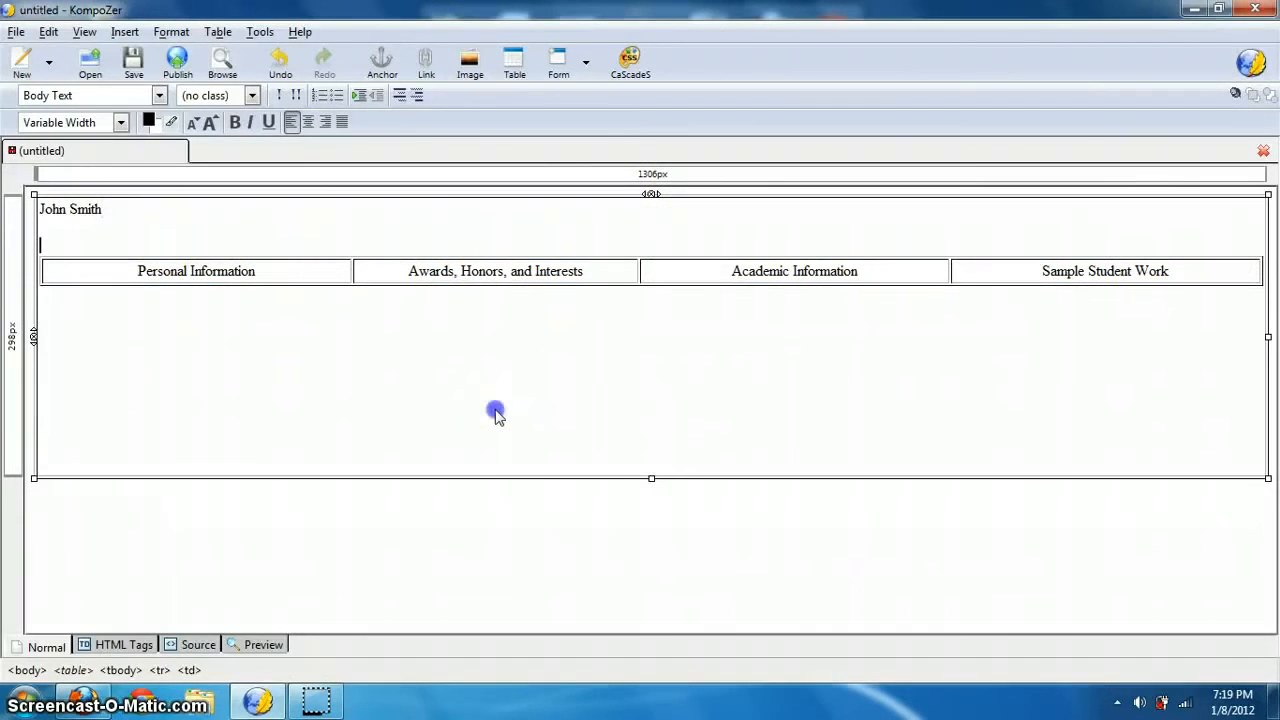
pyautogui.click(372, 425)
pyautogui.rightClick(368, 425)
pyautogui.click(314, 382)
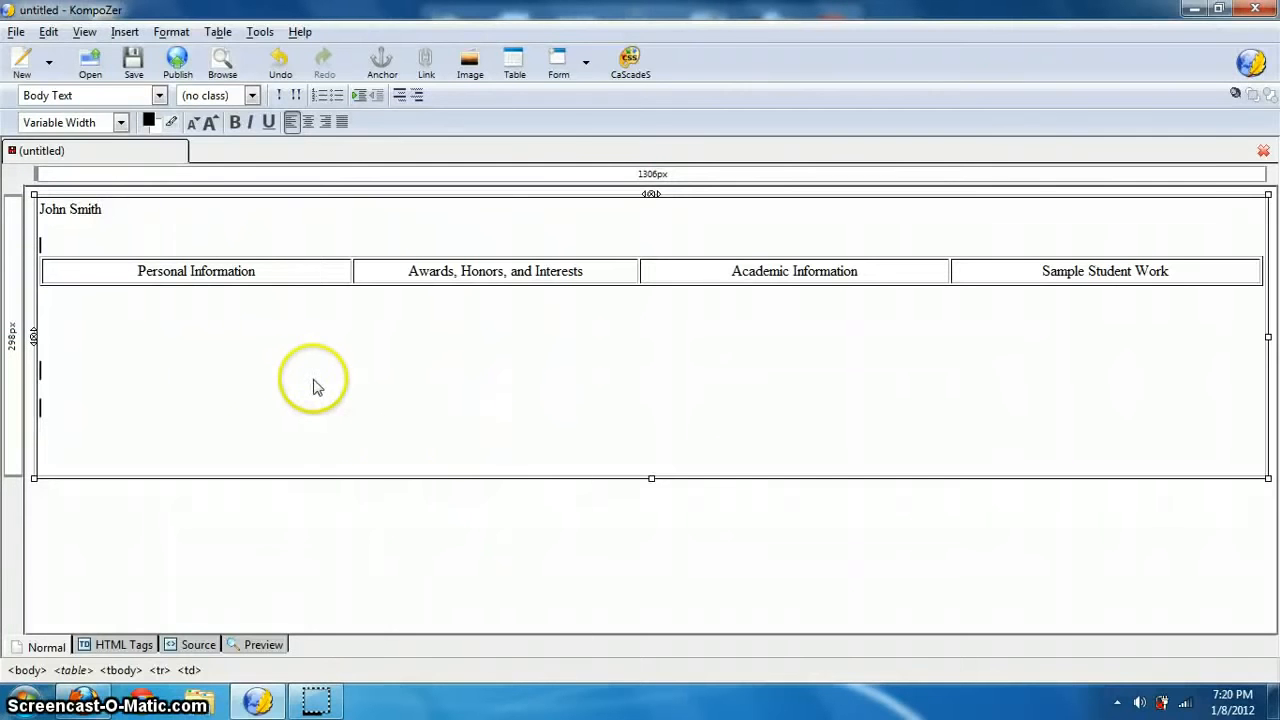
pyautogui.rightClick(276, 388)
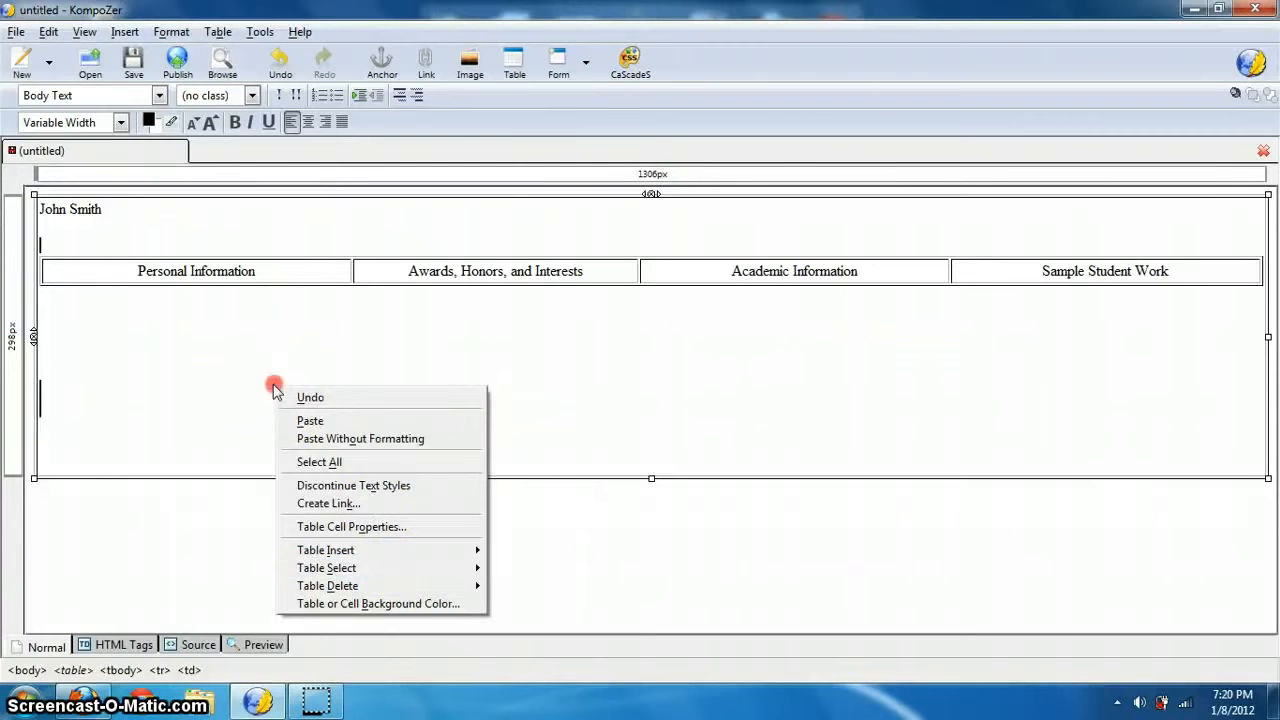
pyautogui.click(416, 530)
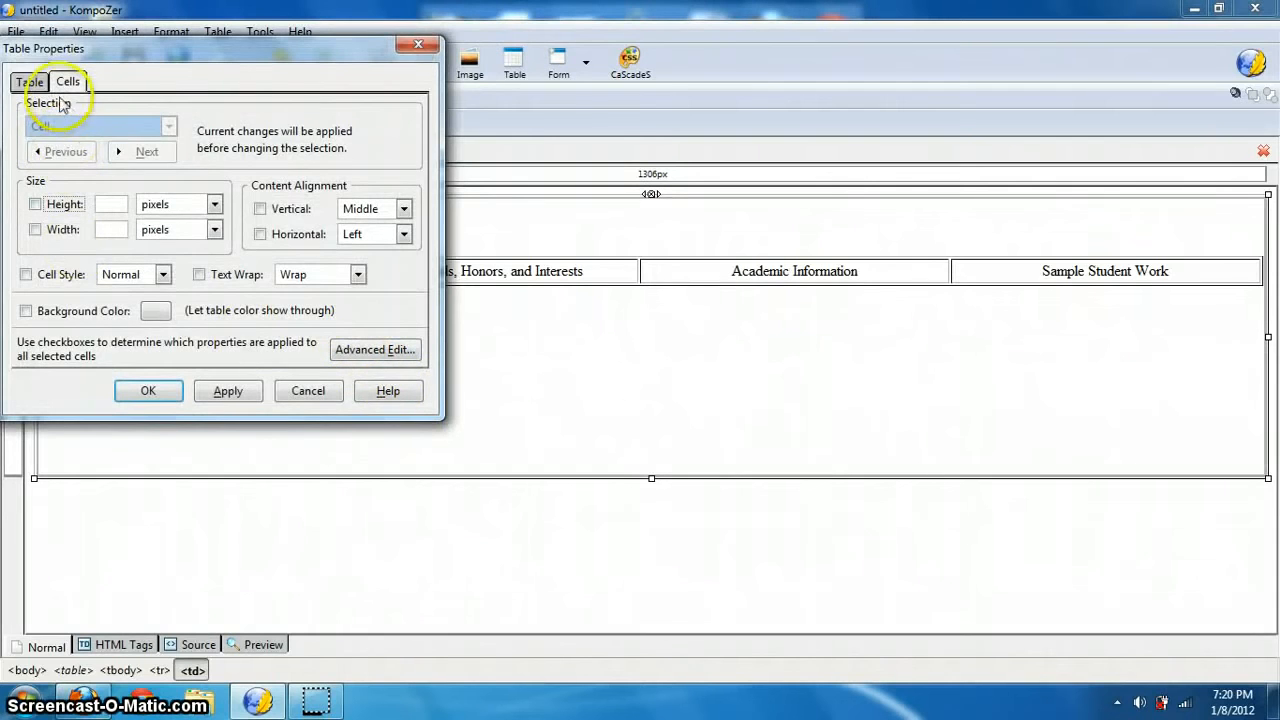
pyautogui.click(31, 83)
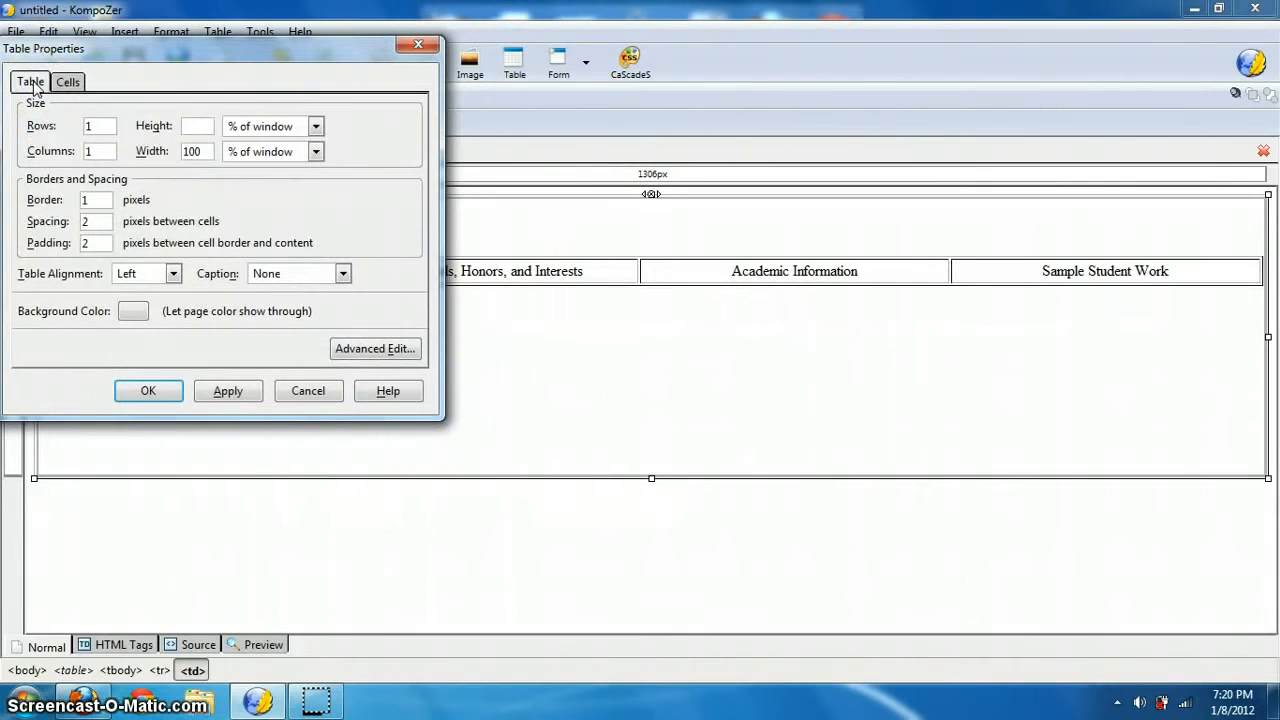
pyautogui.click(140, 273)
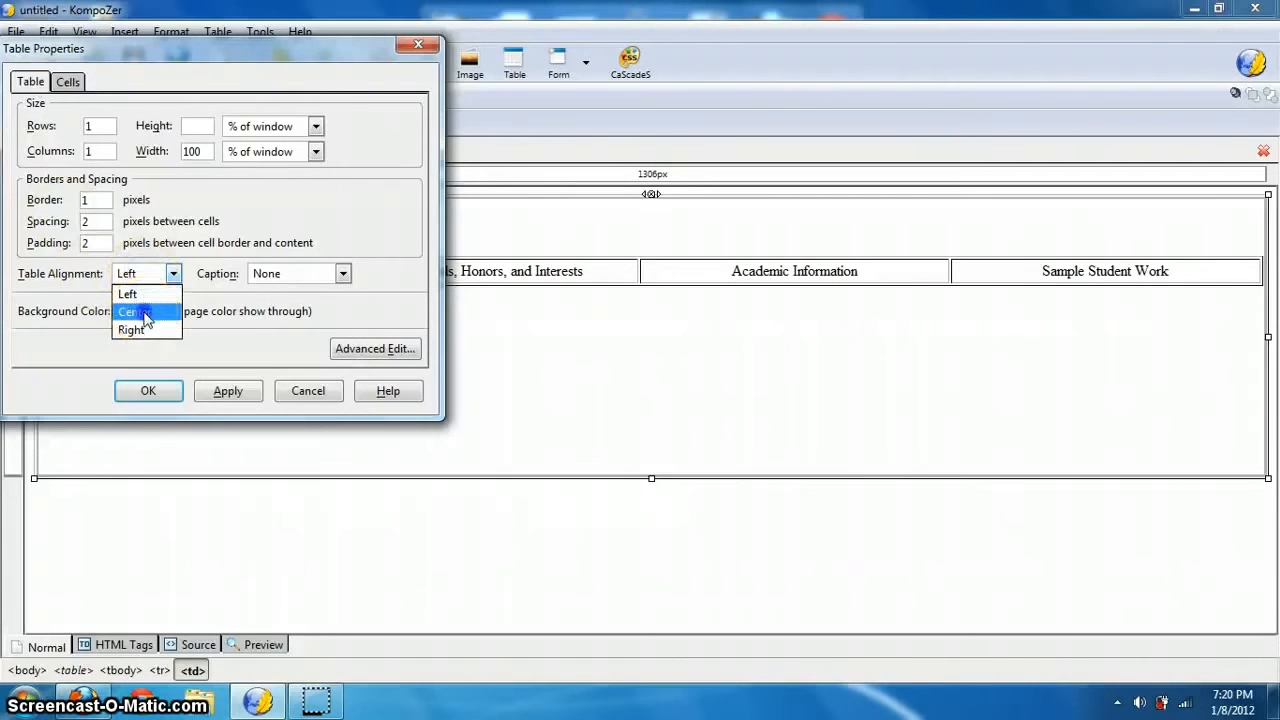
pyautogui.click(143, 312)
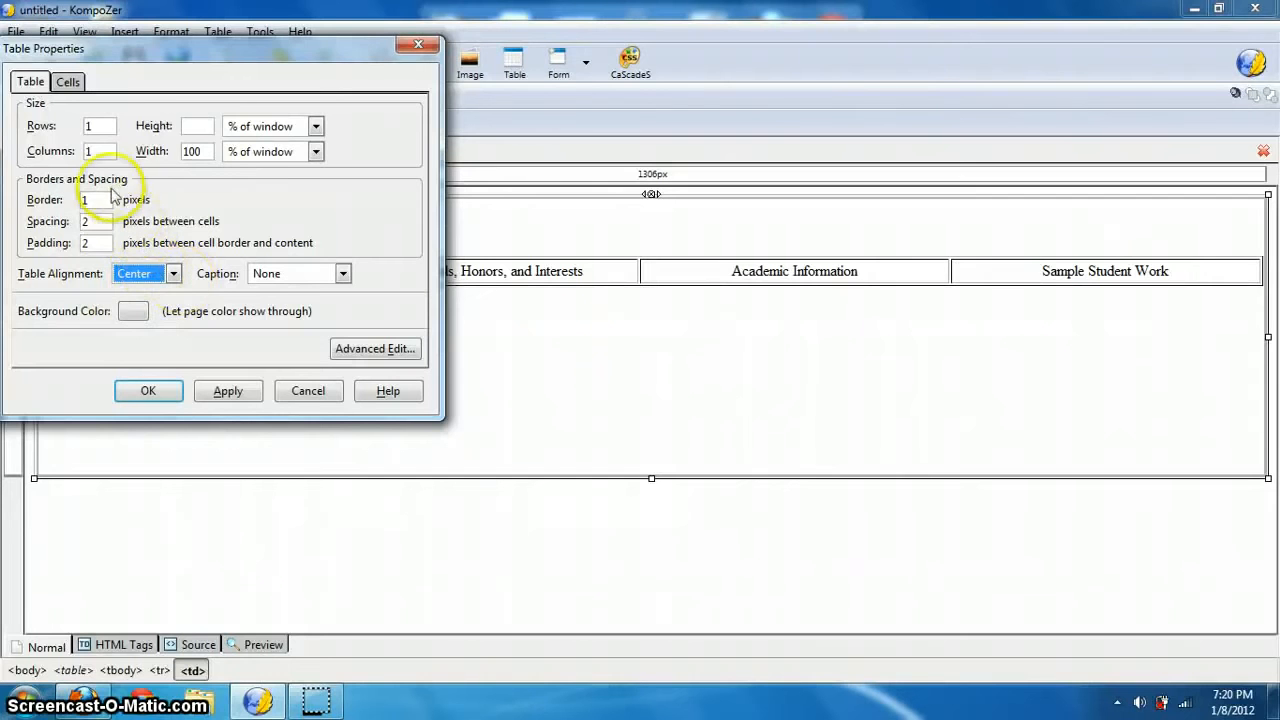
# Set the outer table's width to 80 % of window and apply the table properties.
pyautogui.click(249, 156)
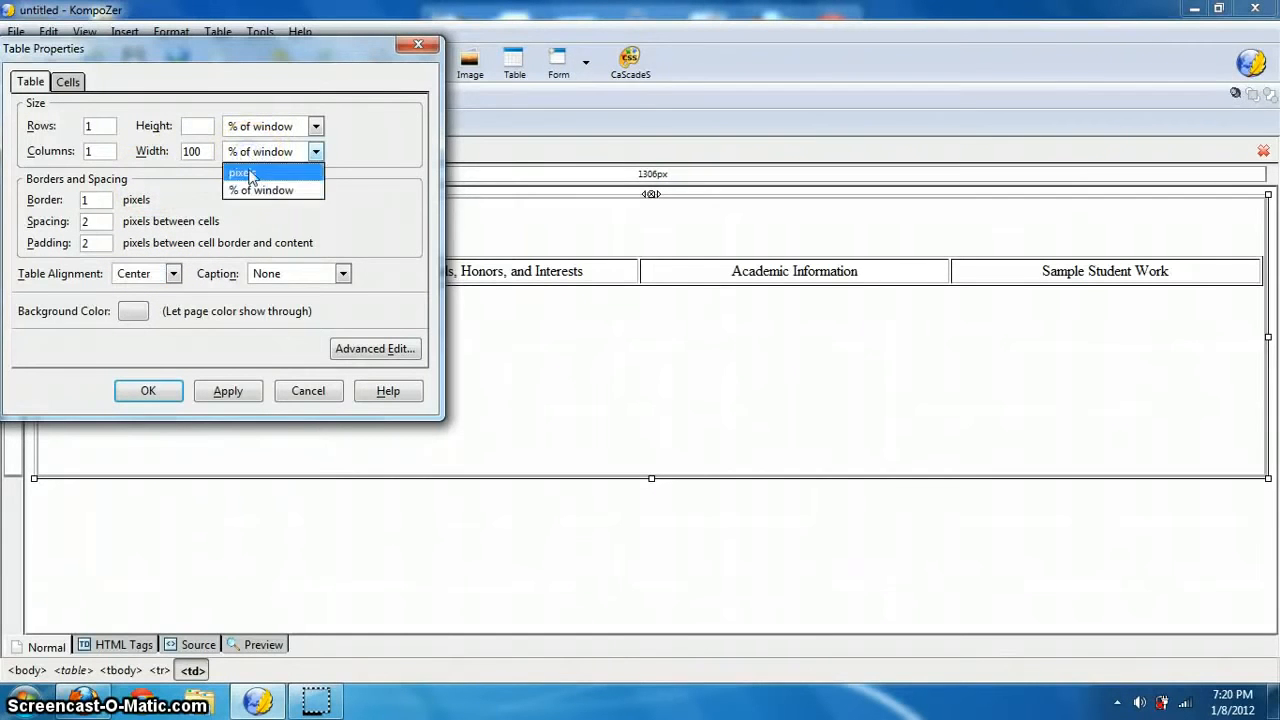
pyautogui.click(194, 149)
pyautogui.moveTo(200, 151); pyautogui.dragTo(97, 148)
pyautogui.write('80')
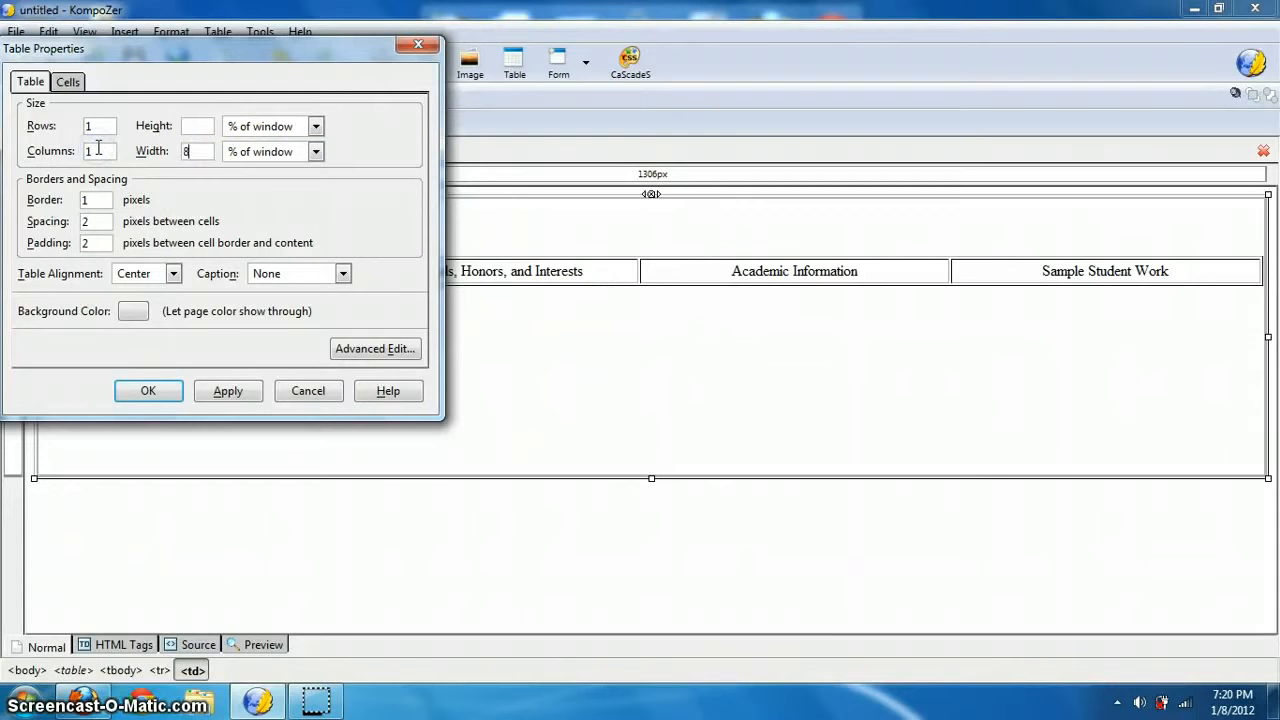
pyautogui.click(225, 391)
pyautogui.click(162, 398)
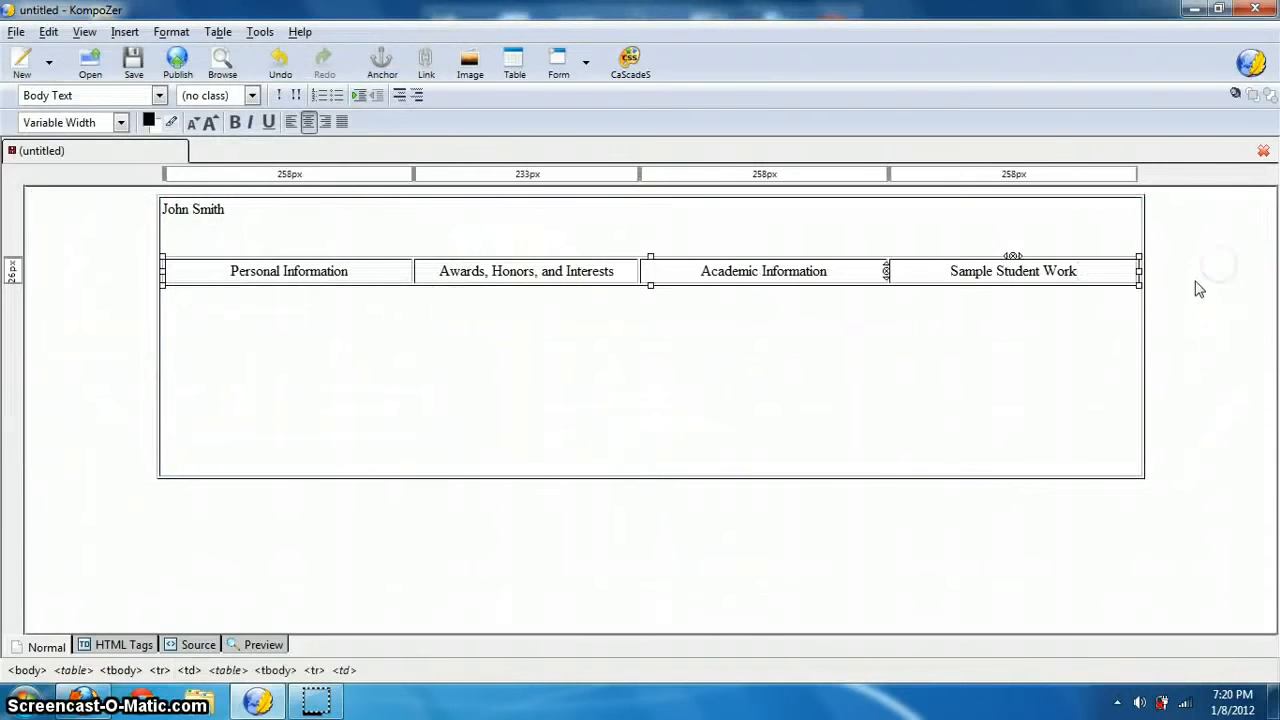
# Start saving the page and give it the title "Sample Student Work".
pyautogui.click(143, 77)
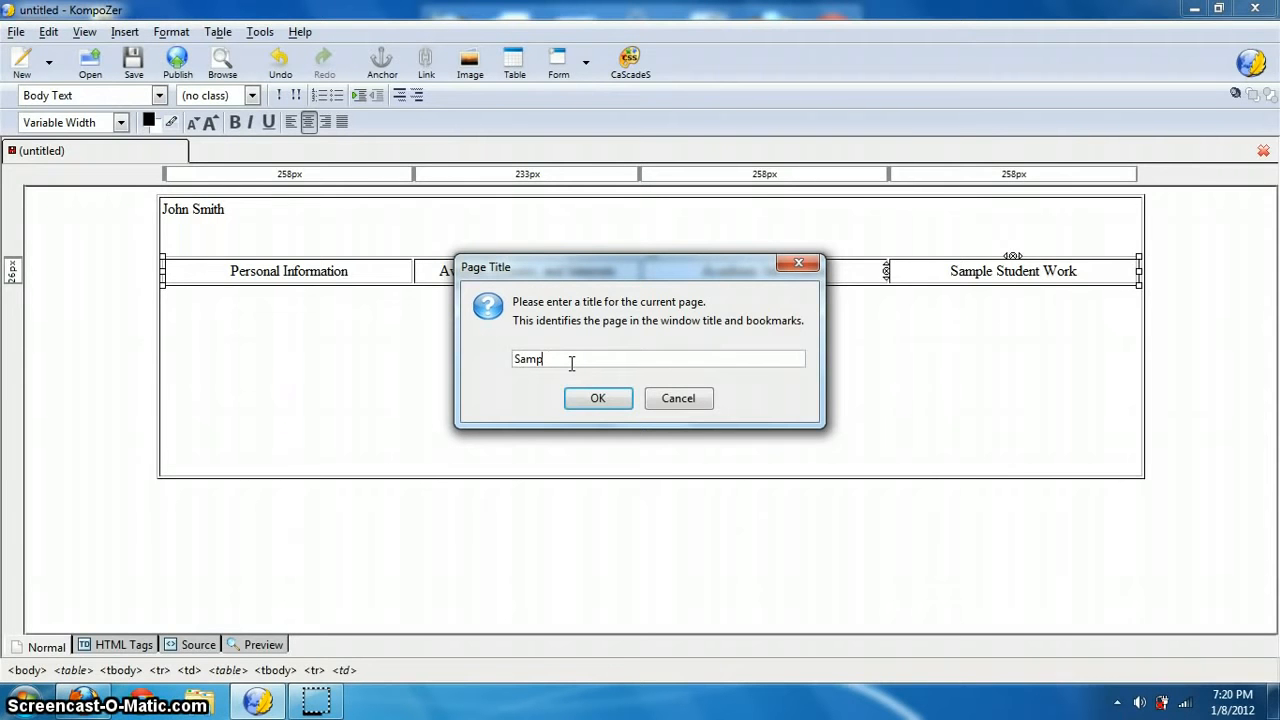
pyautogui.write('le Student Work')
pyautogui.click(598, 398)
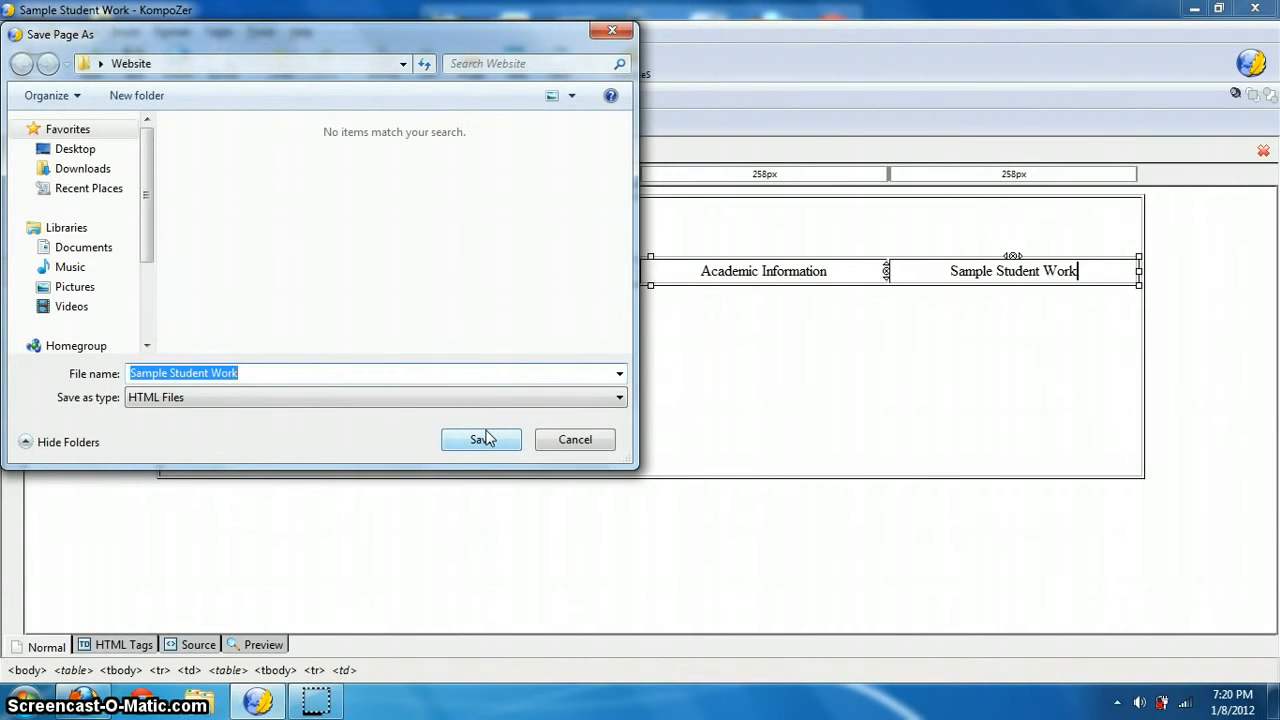
# Save the page as an HTML file named Sample in the Website folder on the desktop.
pyautogui.write('Sample')
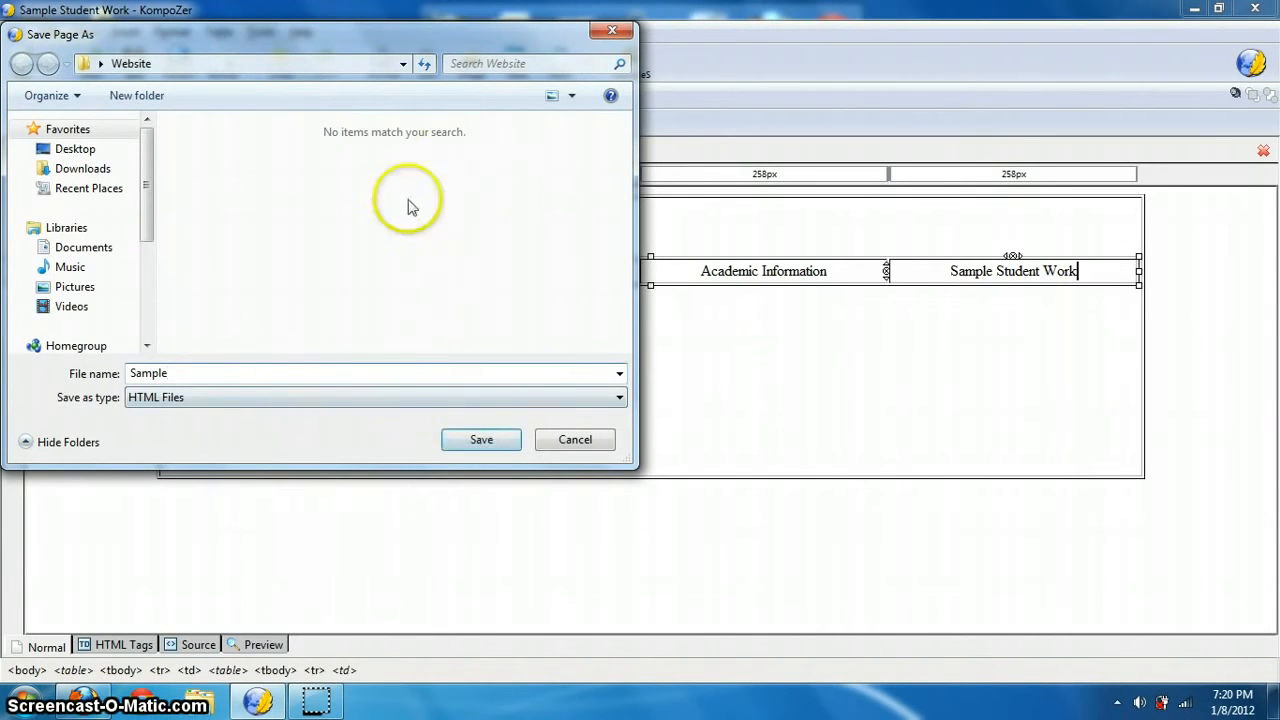
pyautogui.click(404, 66)
pyautogui.click(404, 66)
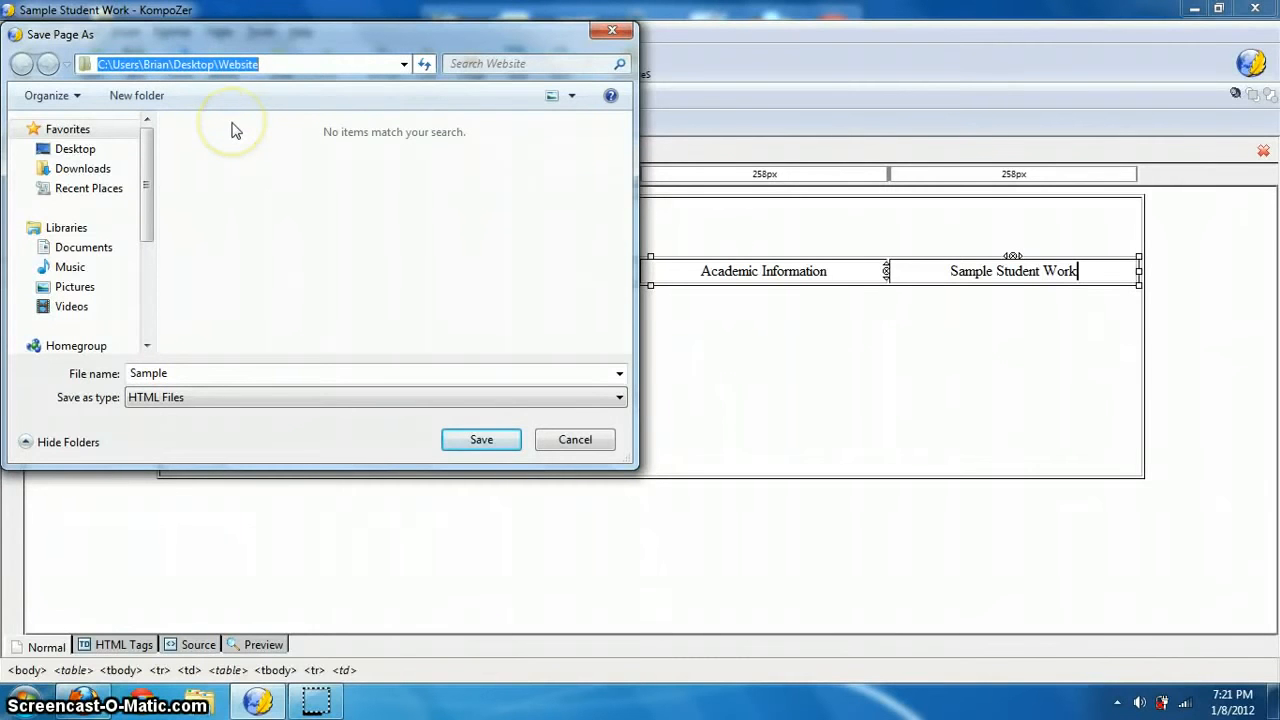
pyautogui.doubleClick(184, 367)
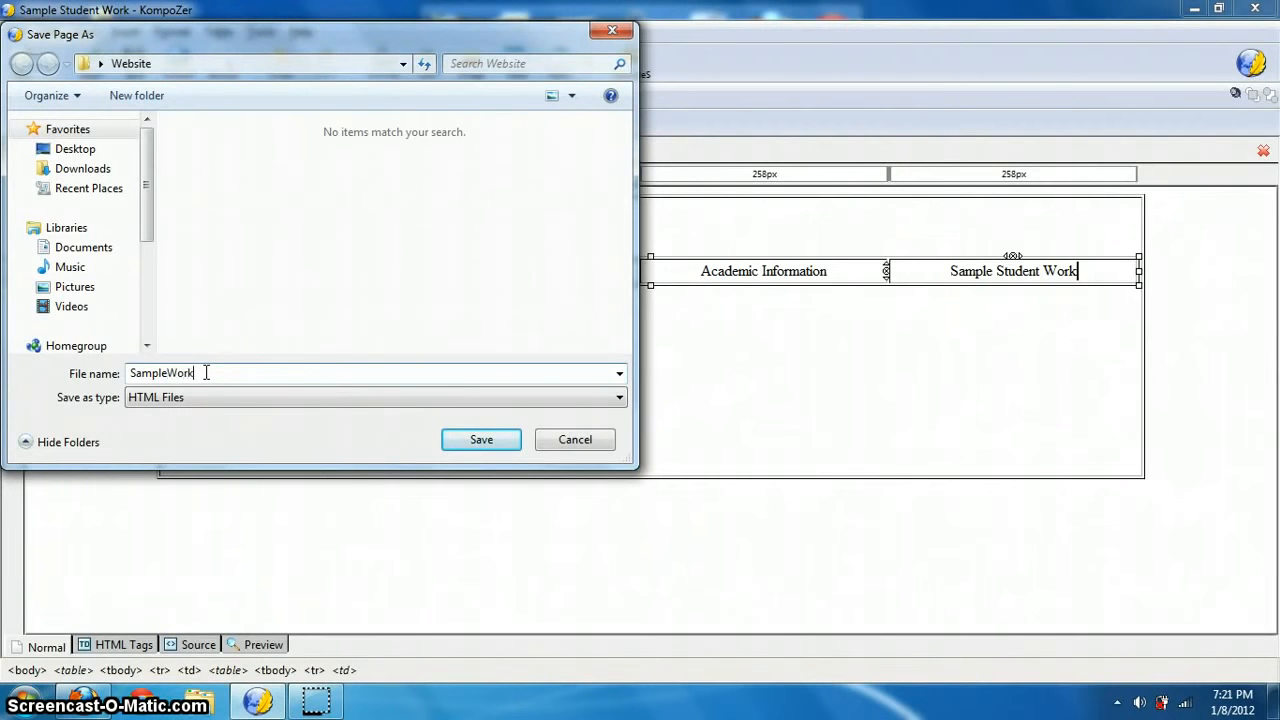
pyautogui.press('BackSpace')
pyautogui.press('BackSpace')
pyautogui.press('BackSpace')
pyautogui.click(468, 443)
pyautogui.click(701, 407)
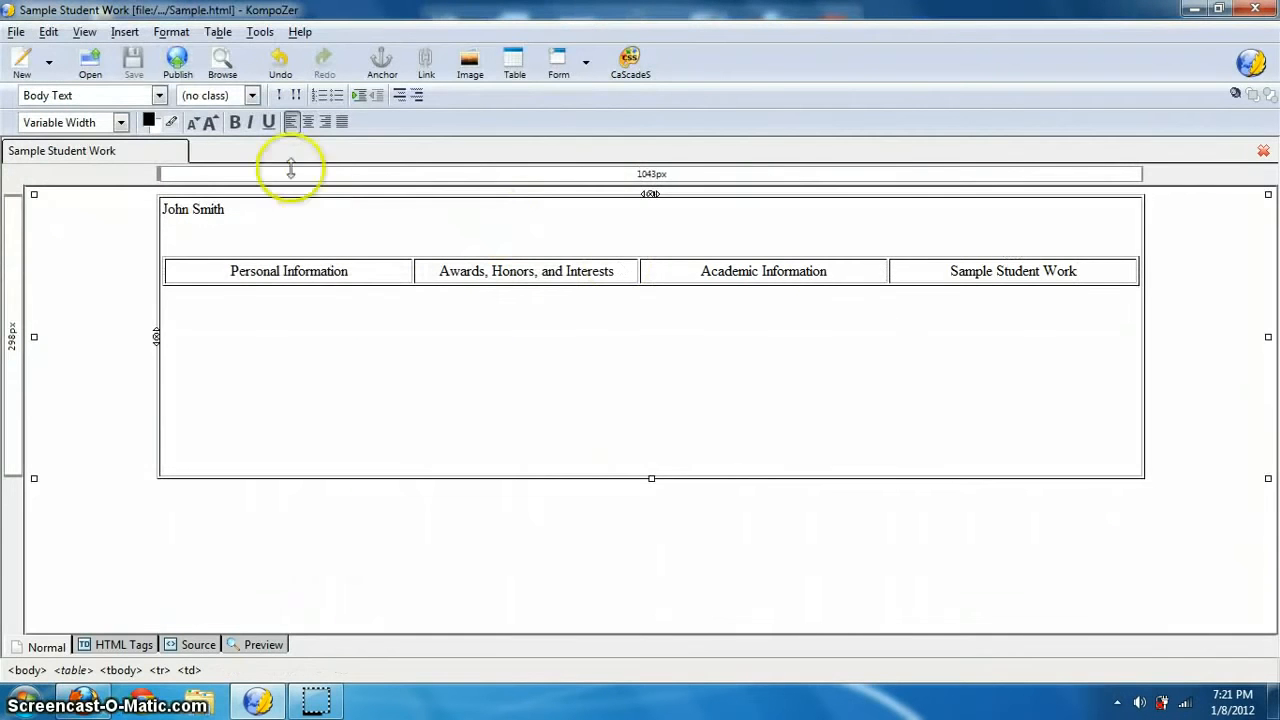
# Switch to Firefox and open the Sample file from the Website folder on the desktop.
pyautogui.click(243, 591)
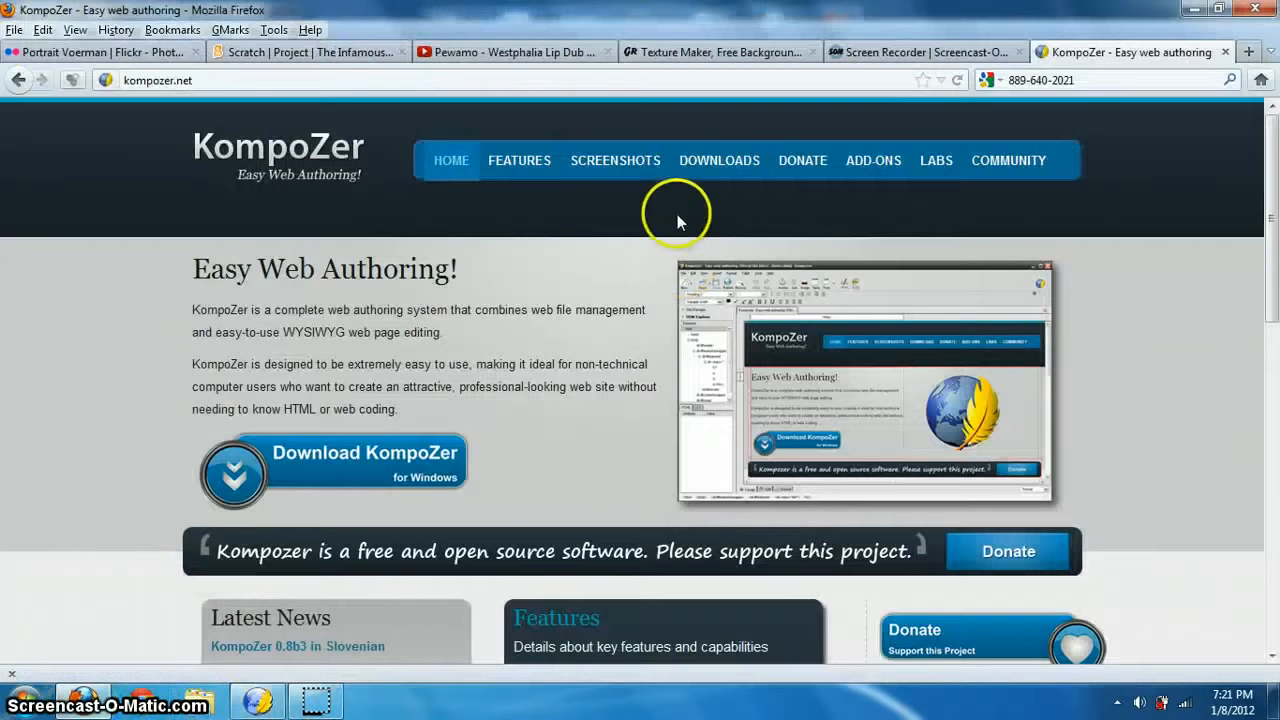
pyautogui.click(14, 30)
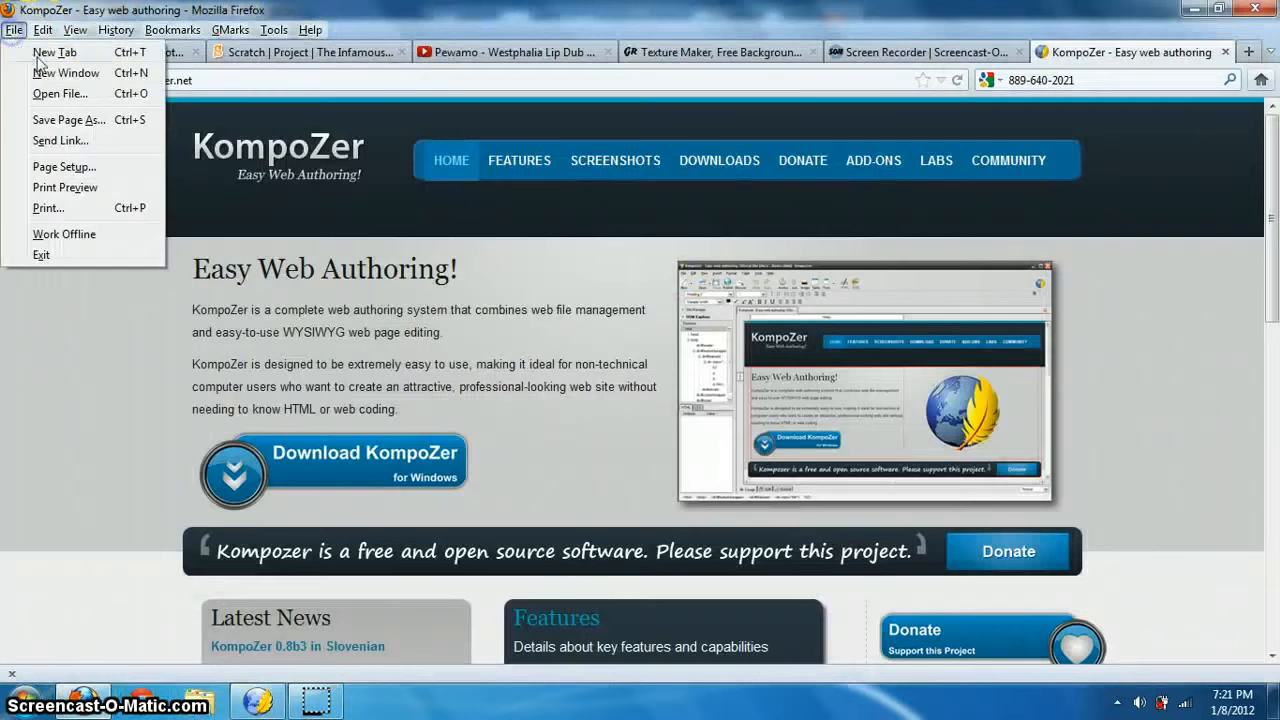
pyautogui.click(55, 89)
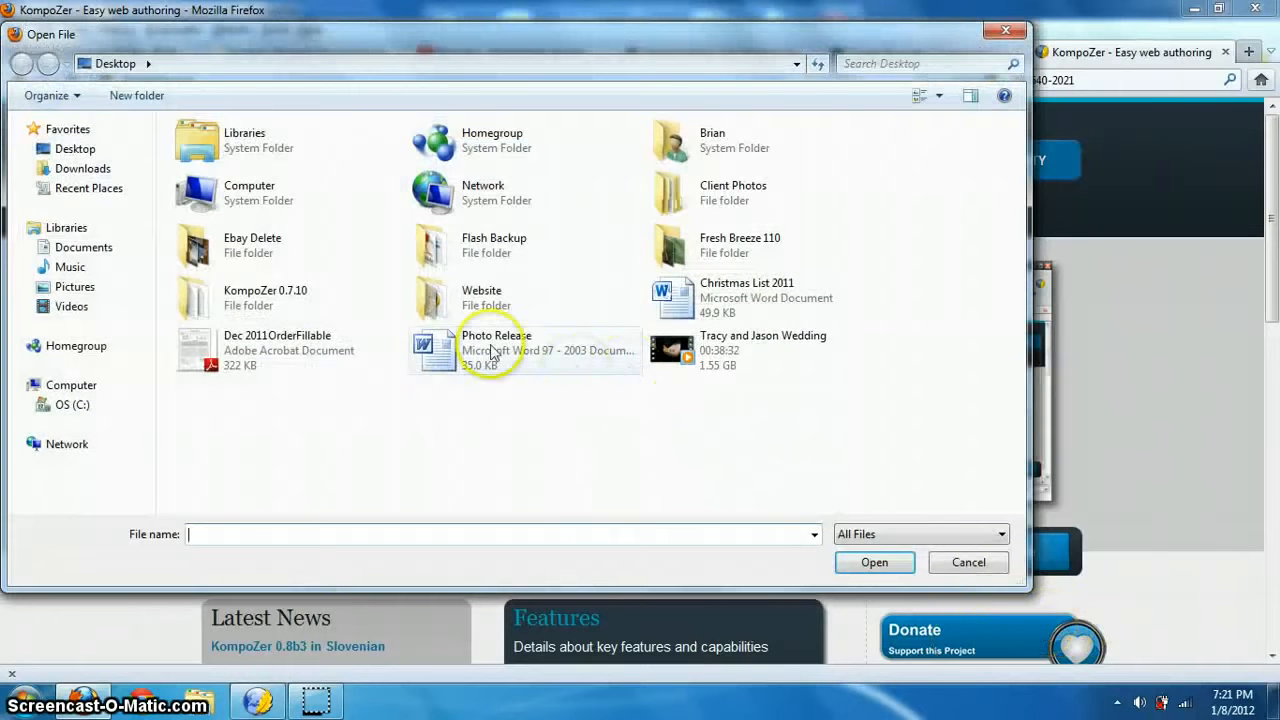
pyautogui.doubleClick(462, 297)
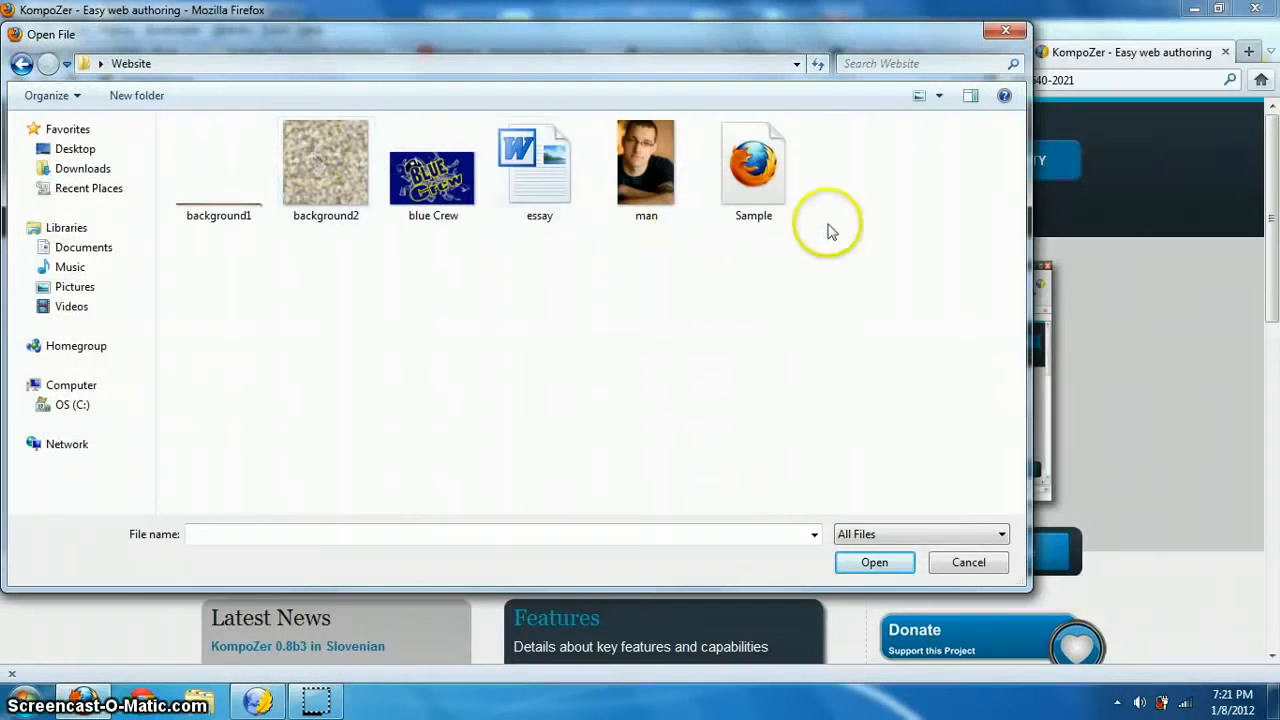
pyautogui.click(765, 195)
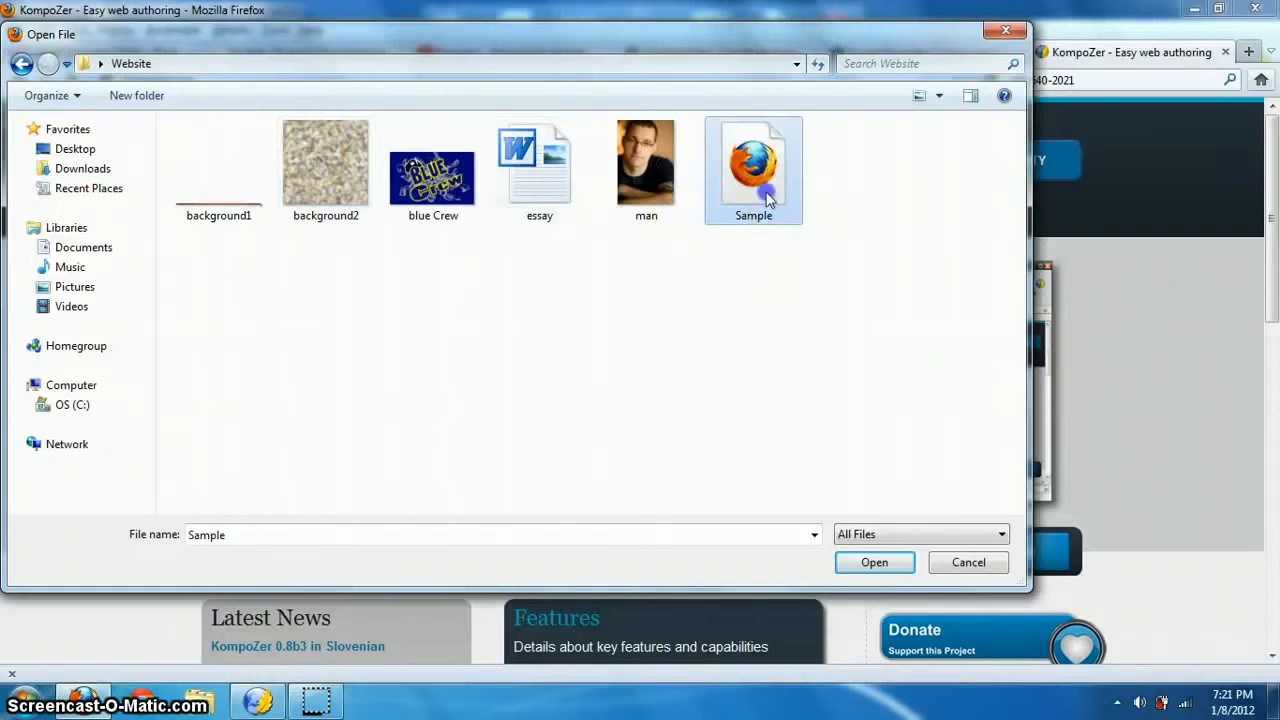
pyautogui.click(853, 563)
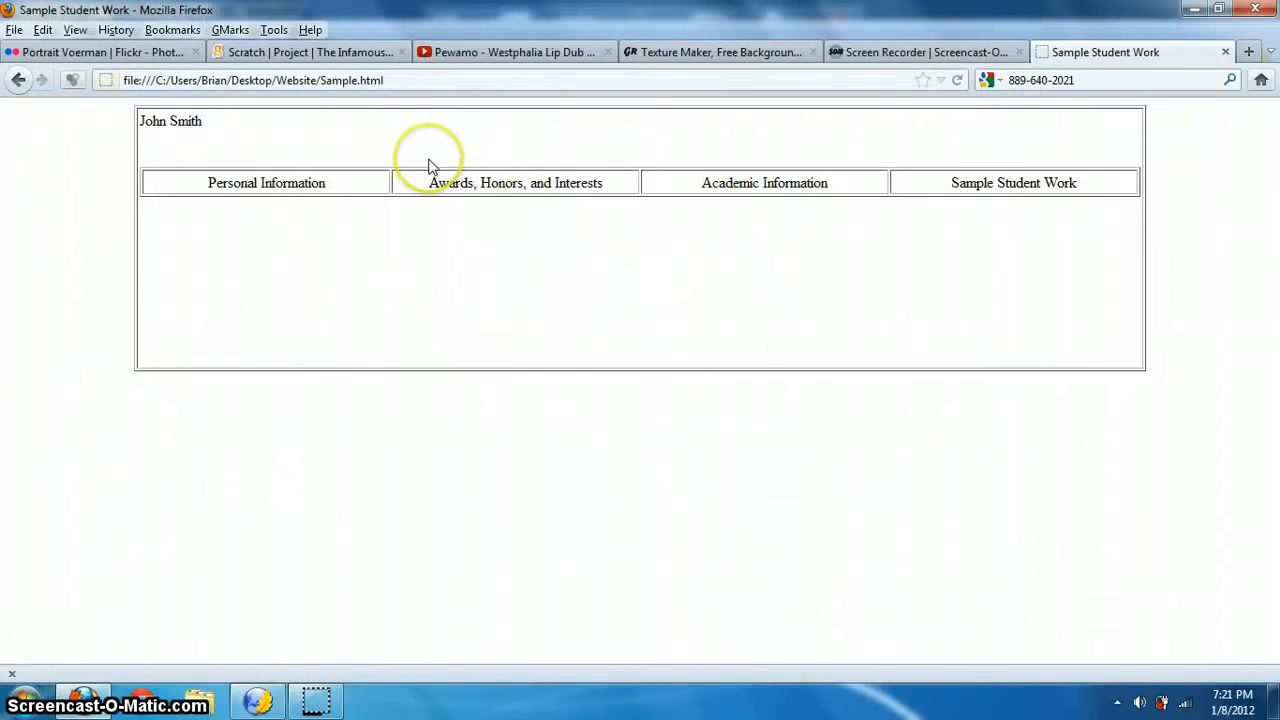
# Examine how the page's centered table and section labels adapt at different zoom levels.
pyautogui.keyDown('ctrl'); pyautogui.scroll(-4, 440, 200); pyautogui.keyUp('ctrl')
pyautogui.keyDown('ctrl'); pyautogui.scroll(7, 463, 240); pyautogui.keyUp('ctrl')
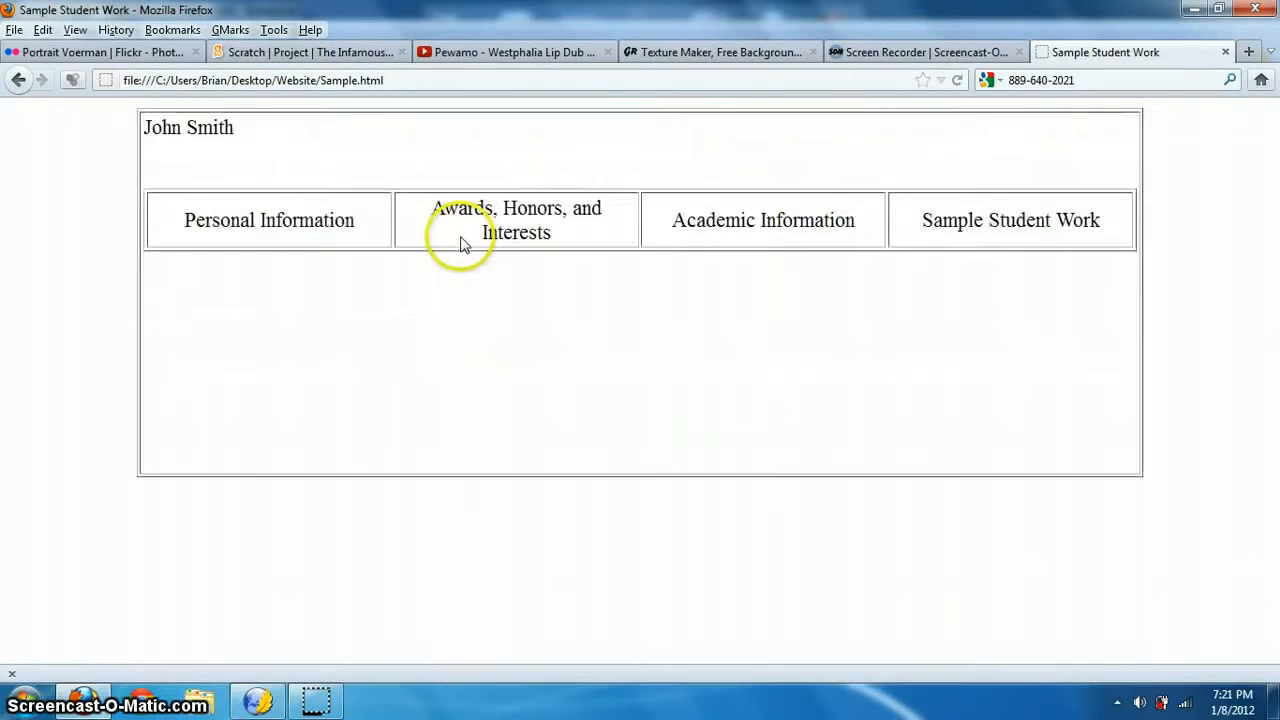
pyautogui.keyDown('ctrl'); pyautogui.scroll(1, 472, 267); pyautogui.keyUp('ctrl')
pyautogui.keyDown('ctrl'); pyautogui.scroll(-3, 471, 266); pyautogui.keyUp('ctrl')
pyautogui.keyDown('ctrl'); pyautogui.scroll(3, 480, 271); pyautogui.keyUp('ctrl')
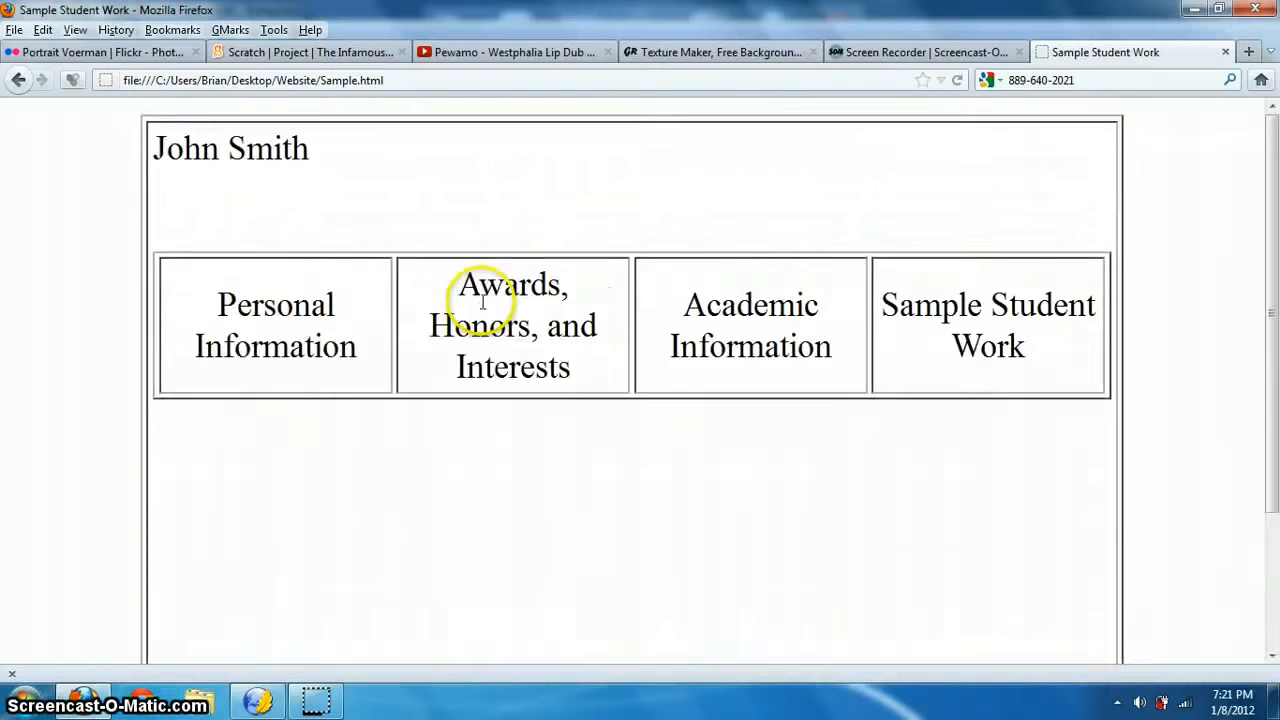
pyautogui.keyDown('ctrl'); pyautogui.scroll(-2, 480, 258); pyautogui.keyUp('ctrl')
pyautogui.keyDown('ctrl'); pyautogui.scroll(-1, 490, 298); pyautogui.keyUp('ctrl')
pyautogui.keyDown('ctrl'); pyautogui.scroll(2, 491, 302); pyautogui.keyUp('ctrl')
pyautogui.keyDown('ctrl'); pyautogui.scroll(-2, 491, 300); pyautogui.keyUp('ctrl')
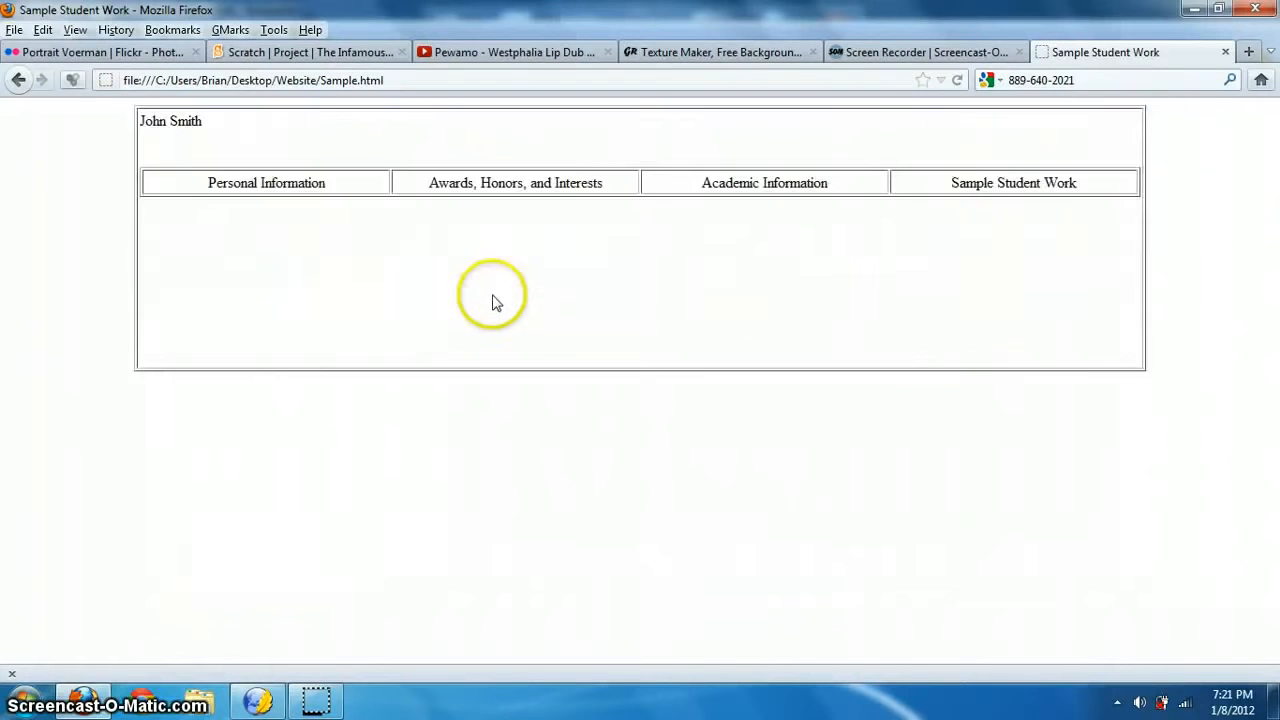
pyautogui.keyDown('ctrl'); pyautogui.scroll(2, 495, 302); pyautogui.keyUp('ctrl')
pyautogui.keyDown('ctrl'); pyautogui.scroll(3, 491, 300); pyautogui.keyUp('ctrl')
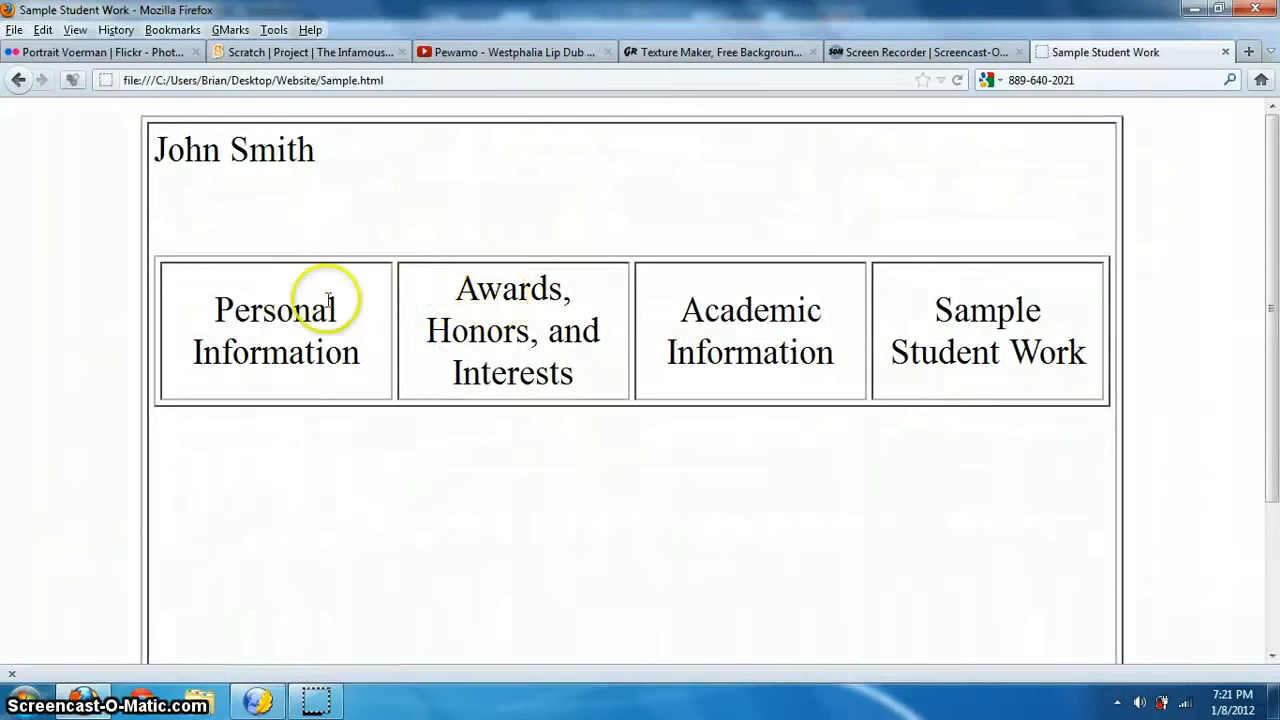
pyautogui.keyDown('ctrl'); pyautogui.scroll(-3, 640, 363); pyautogui.keyUp('ctrl')
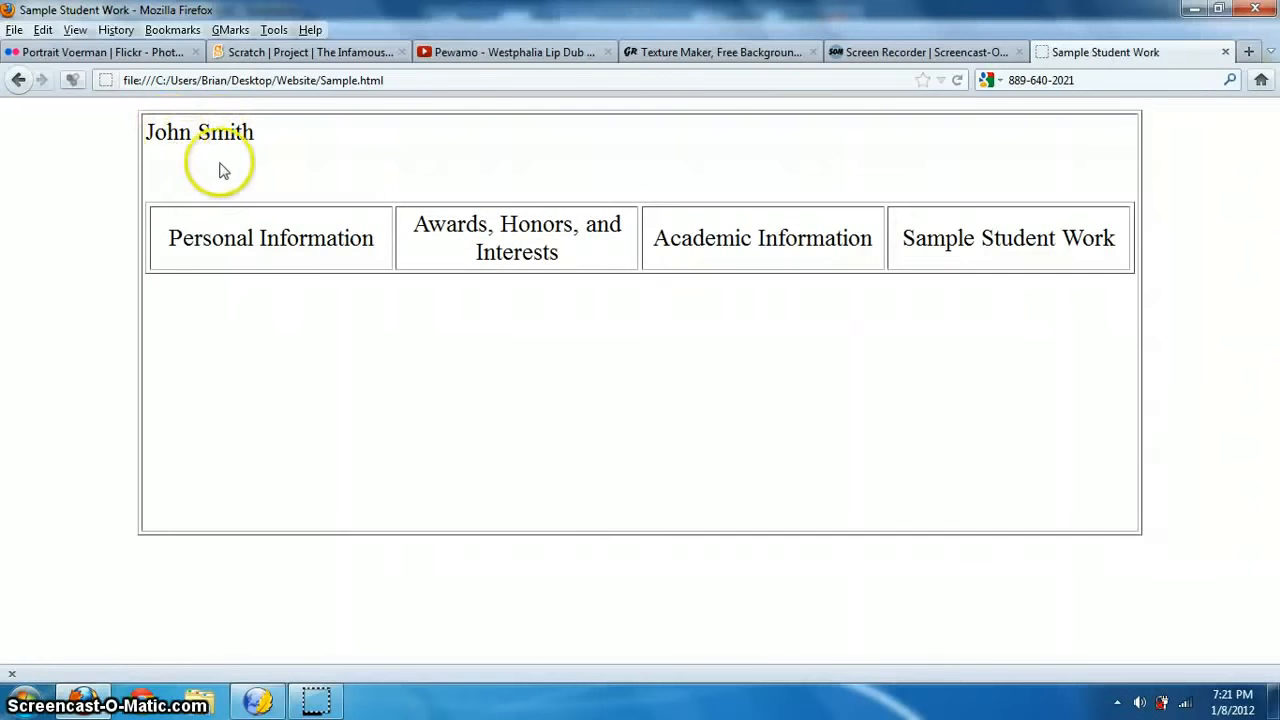
pyautogui.keyDown('ctrl'); pyautogui.scroll(-5, 974, 397); pyautogui.keyUp('ctrl')
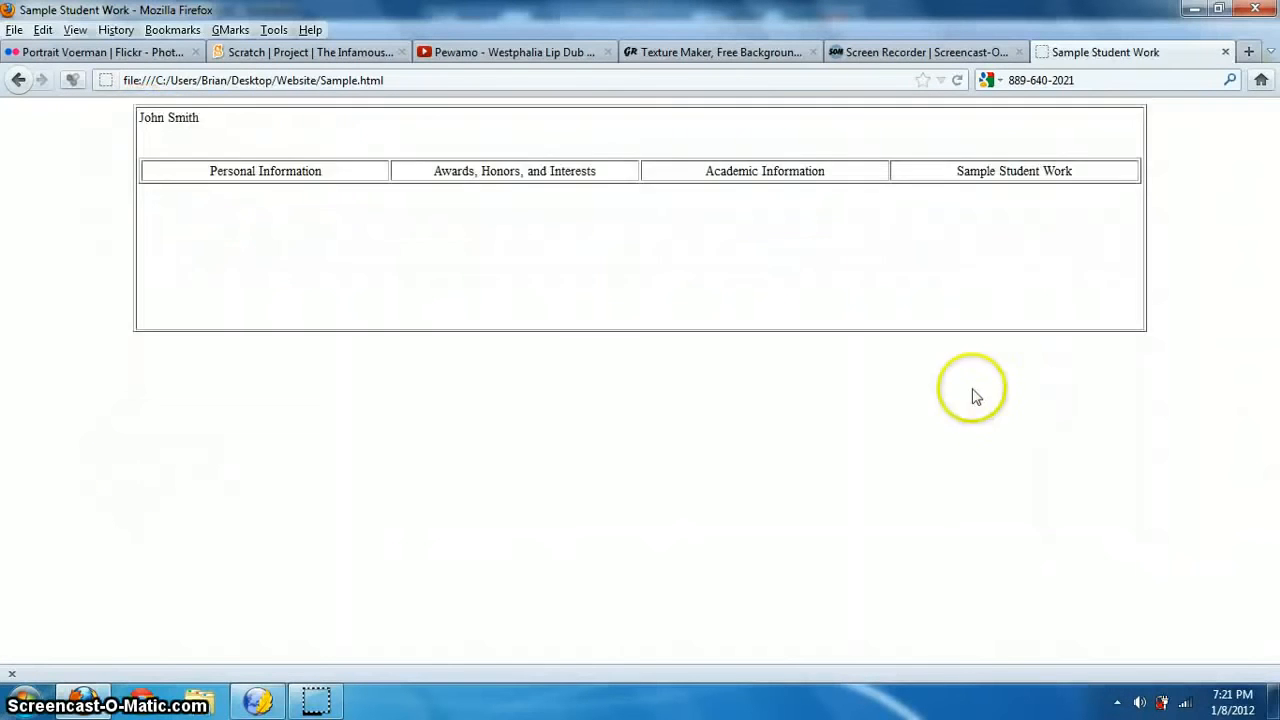
pyautogui.keyDown('ctrl'); pyautogui.scroll(5, 920, 393); pyautogui.keyUp('ctrl')
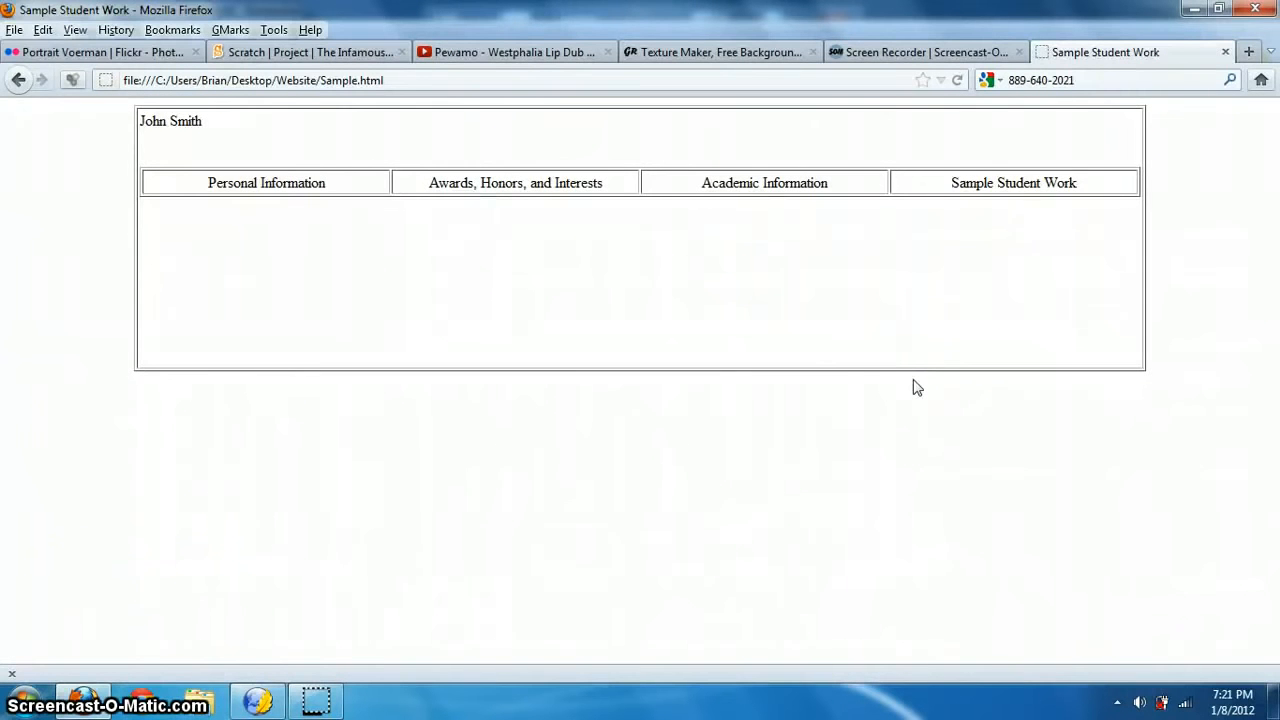
pyautogui.keyDown('ctrl'); pyautogui.scroll(5, 917, 388); pyautogui.keyUp('ctrl')
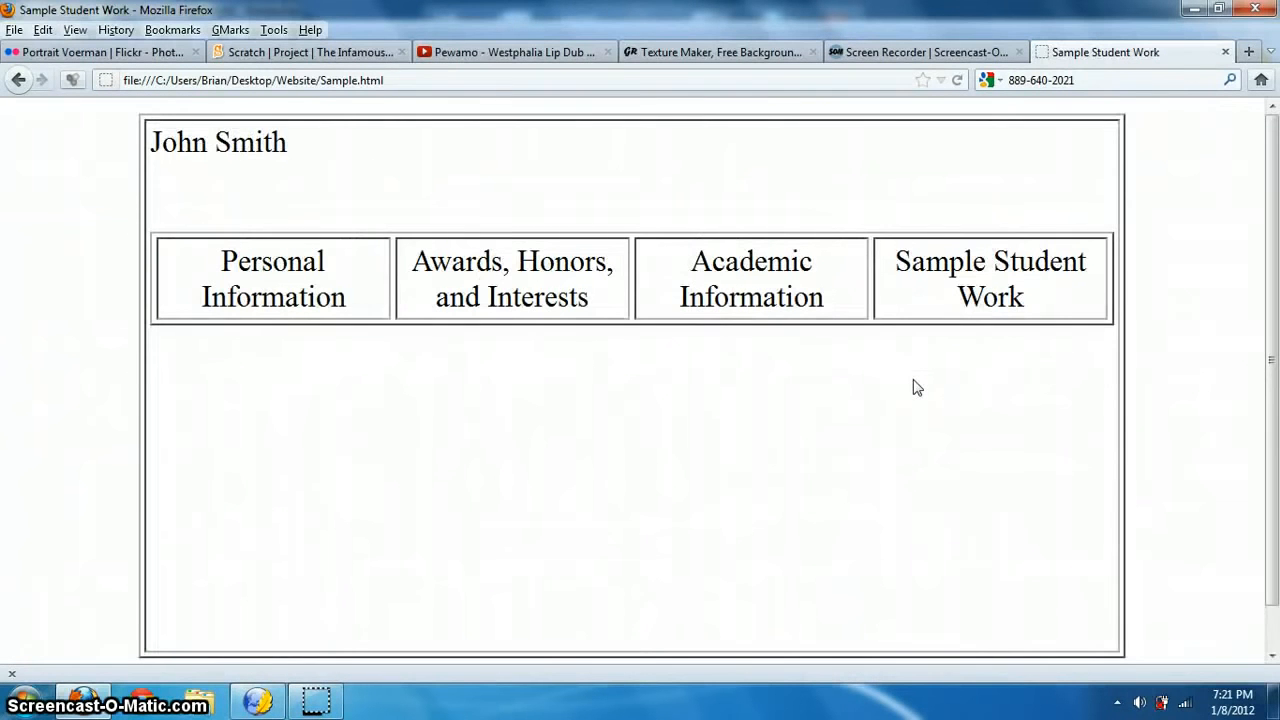
pyautogui.keyDown('ctrl'); pyautogui.scroll(-2, 891, 394); pyautogui.keyUp('ctrl')
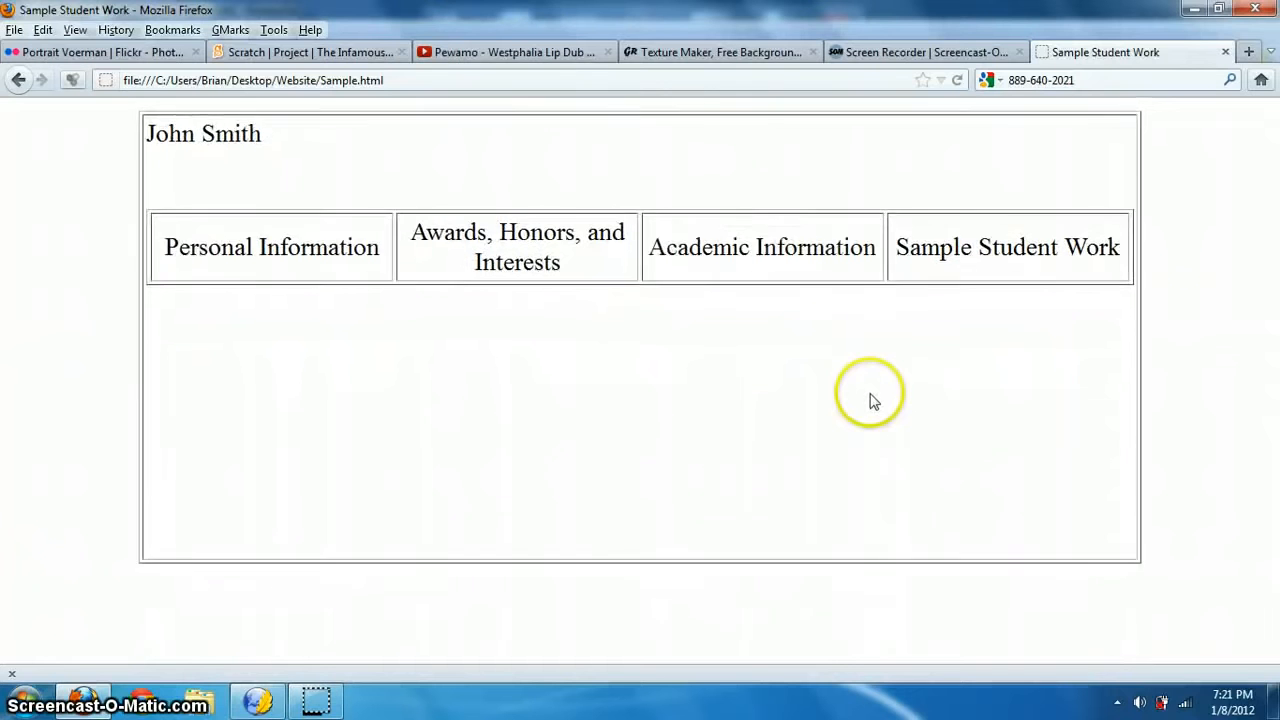
pyautogui.keyDown('ctrl'); pyautogui.scroll(-2, 870, 400); pyautogui.keyUp('ctrl')
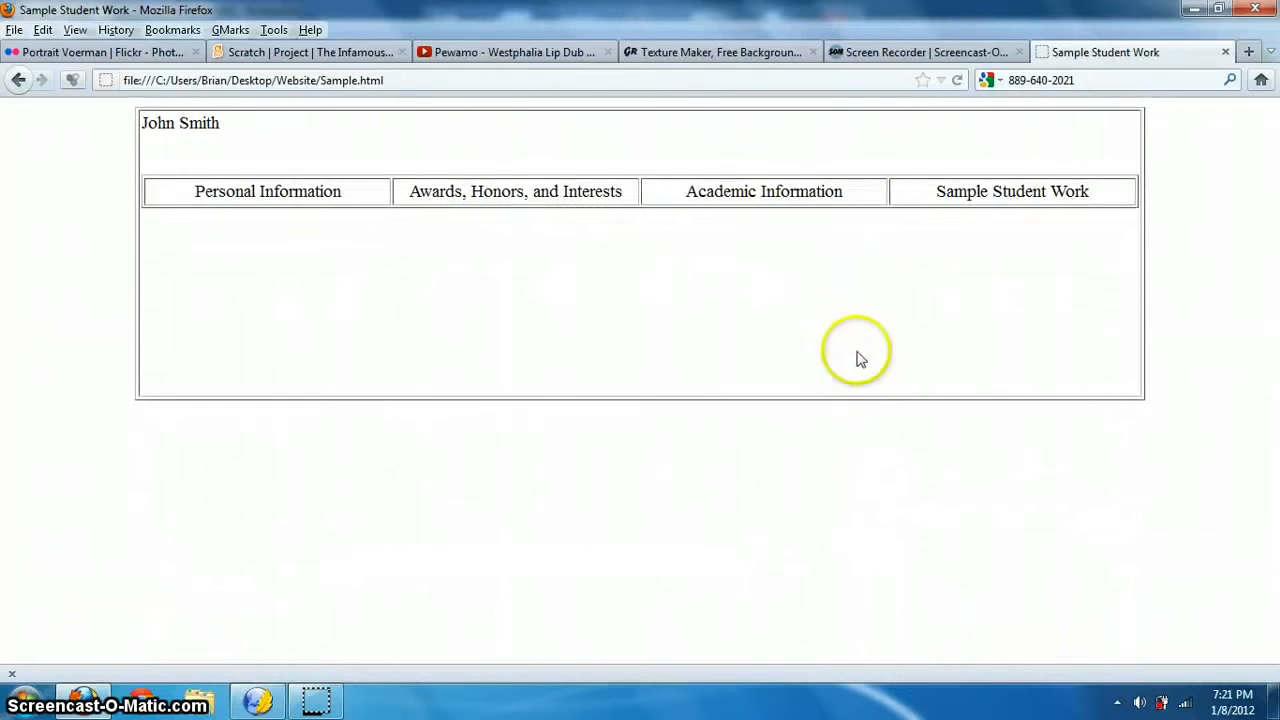
# Return to the Sample page in KompoZer and place the cursor on the blank line beneath the student's name.
pyautogui.click(258, 703)
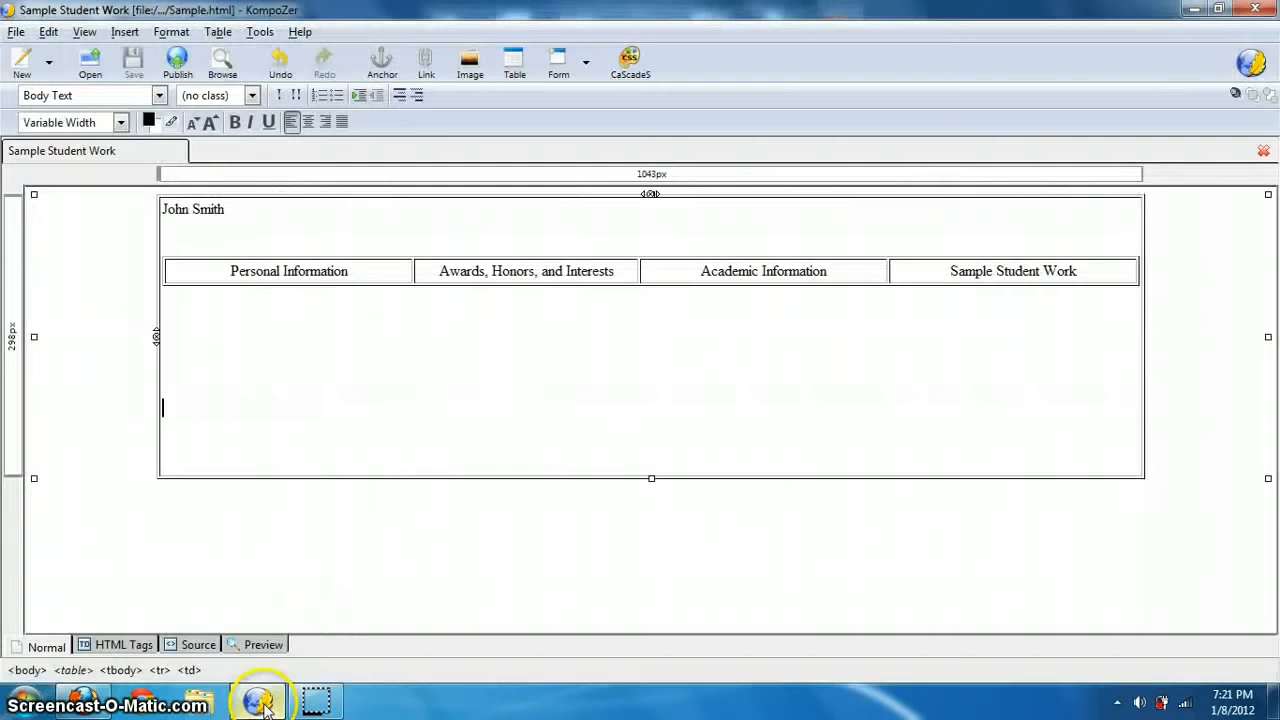
pyautogui.click(429, 362)
pyautogui.click(363, 326)
pyautogui.click(327, 369)
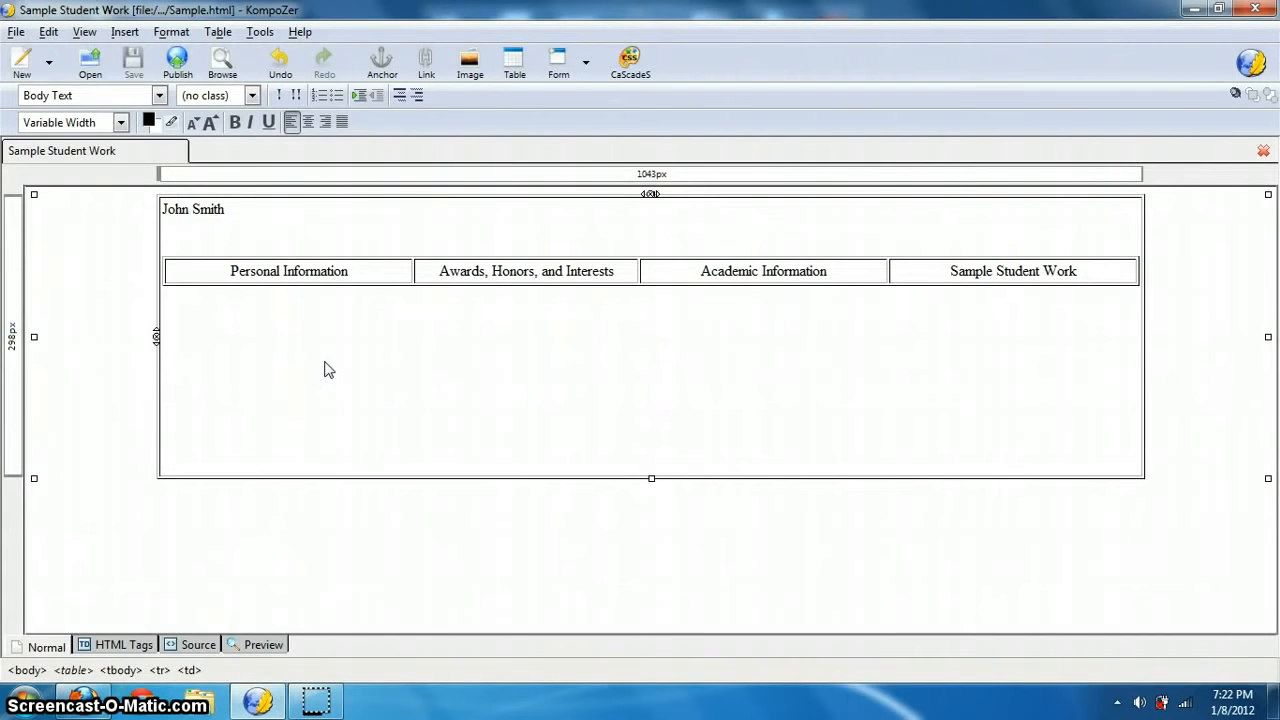
pyautogui.click(275, 208)
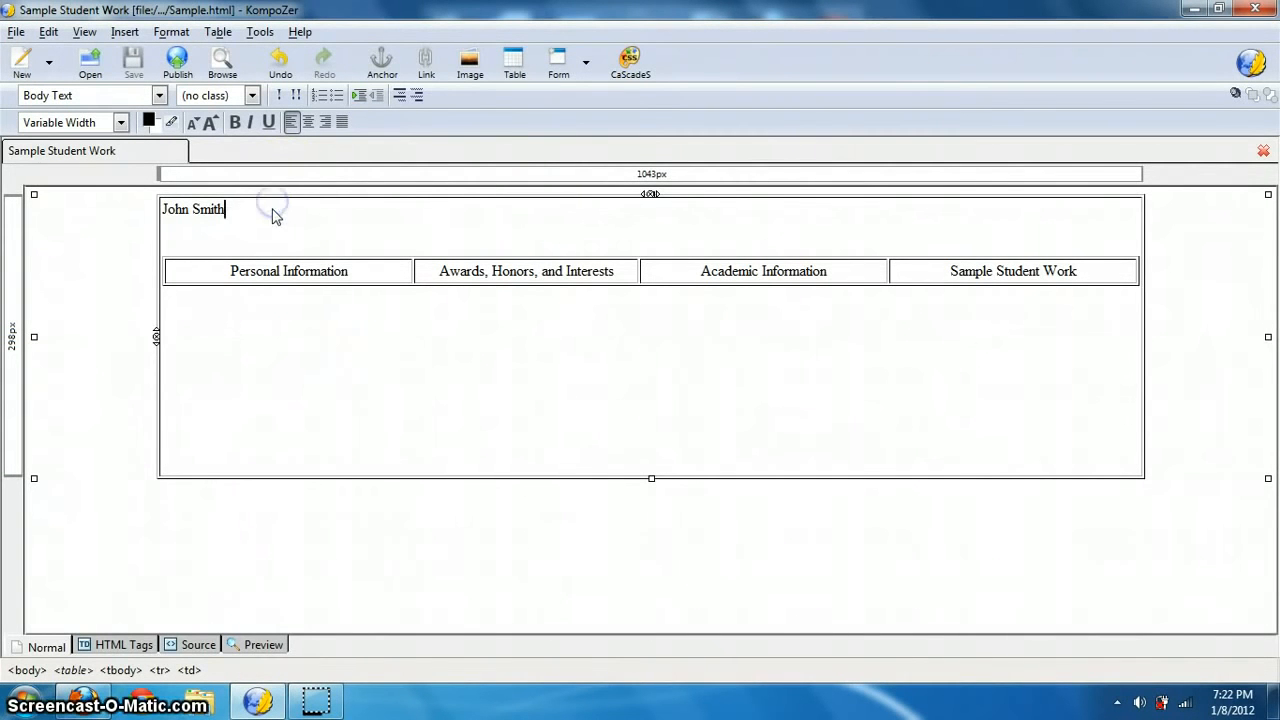
pyautogui.click(218, 226)
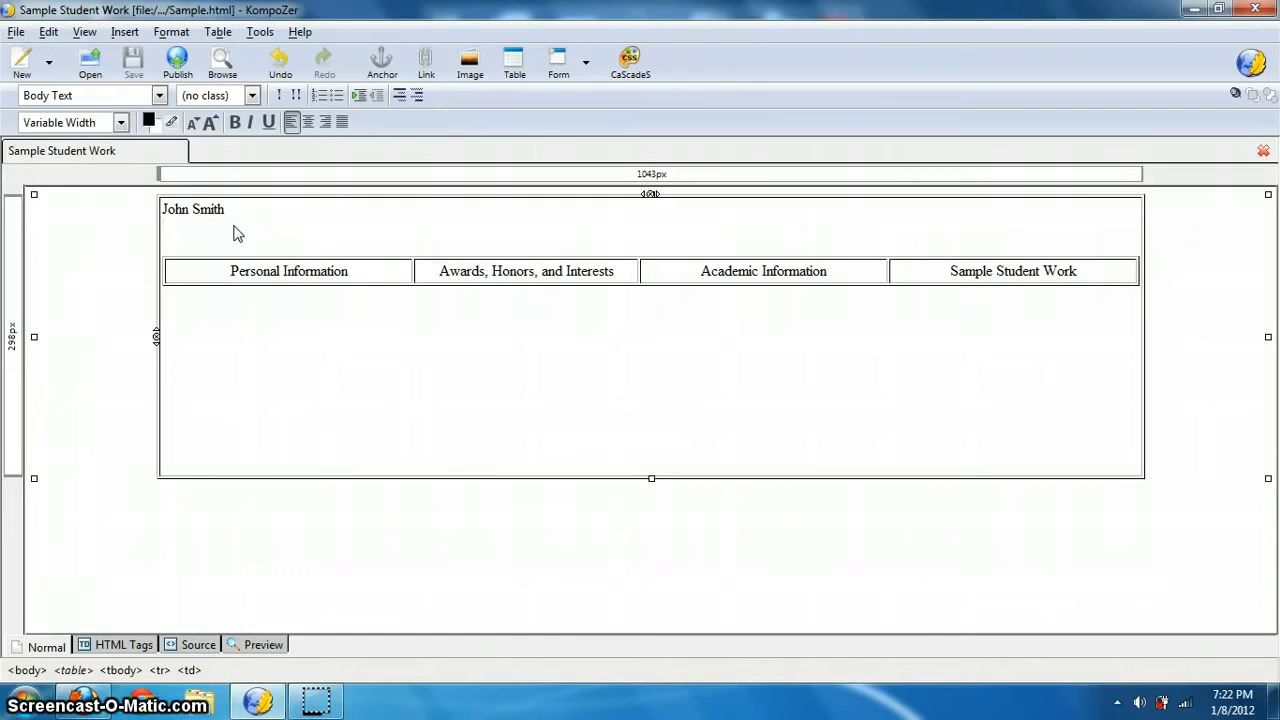
pyautogui.click(317, 334)
pyautogui.click(300, 233)
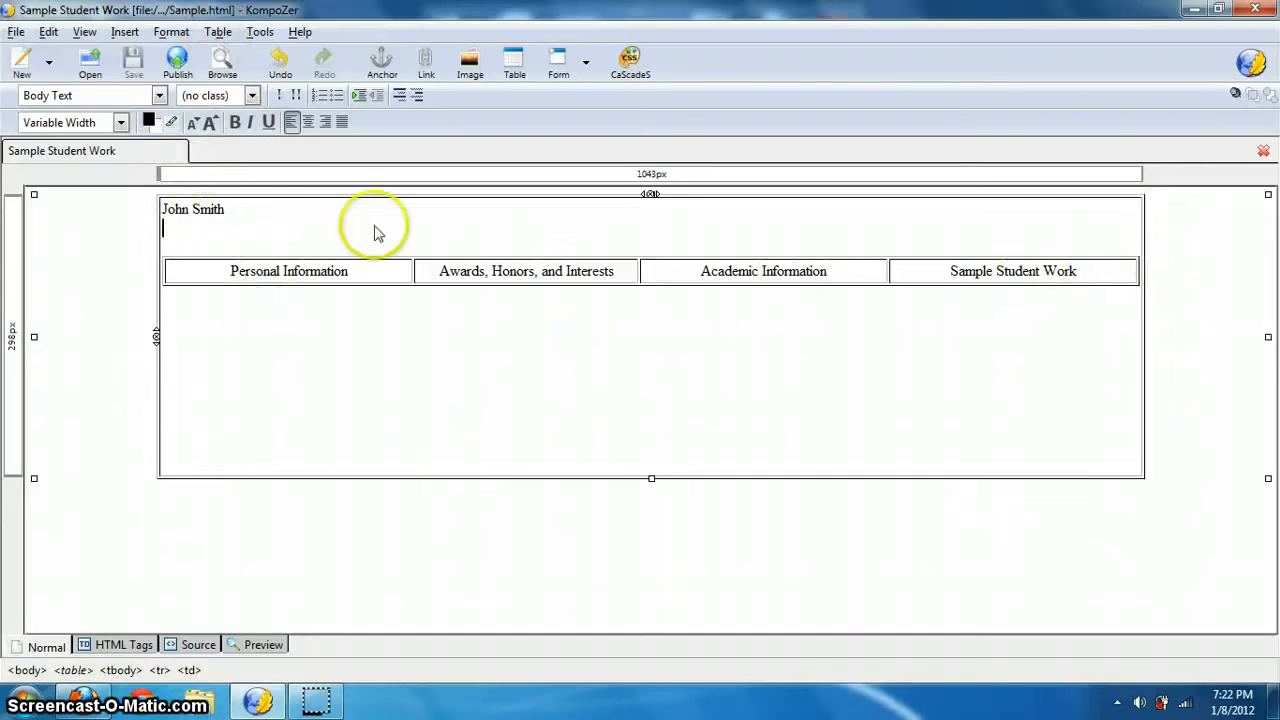
# Insert a table with one row and two columns just below the section label row.
pyautogui.click(219, 339)
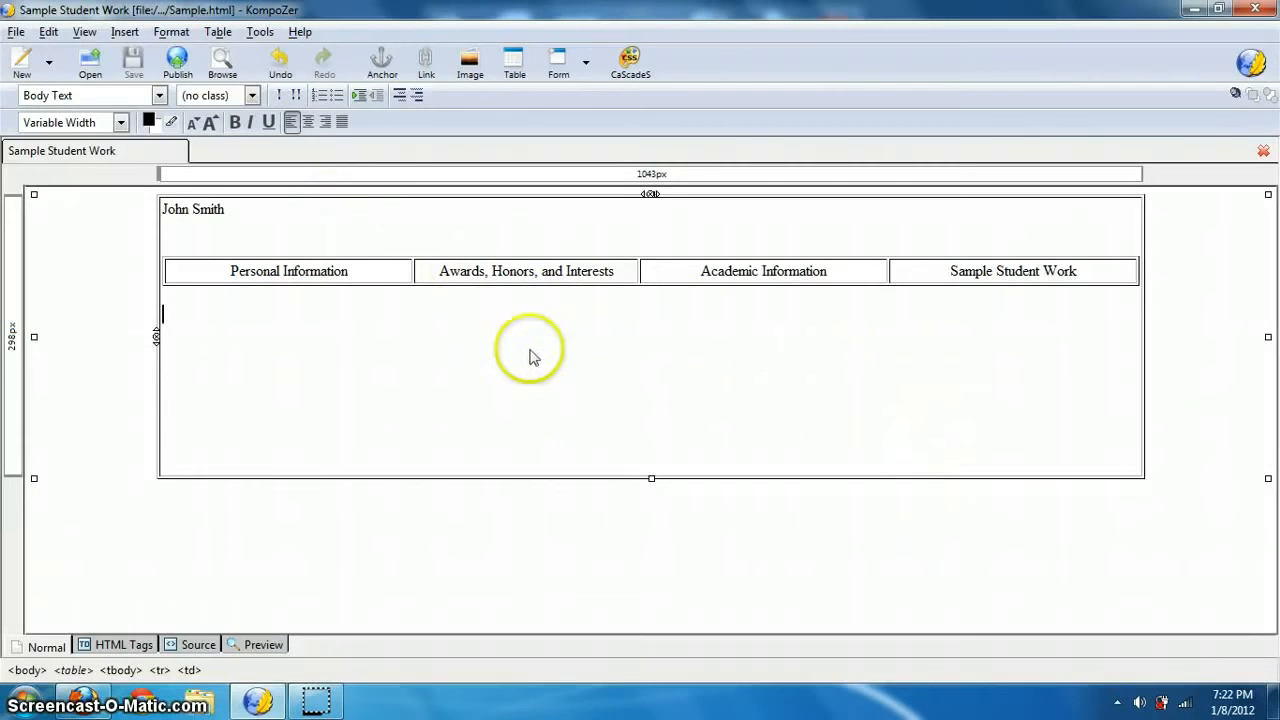
pyautogui.click(218, 32)
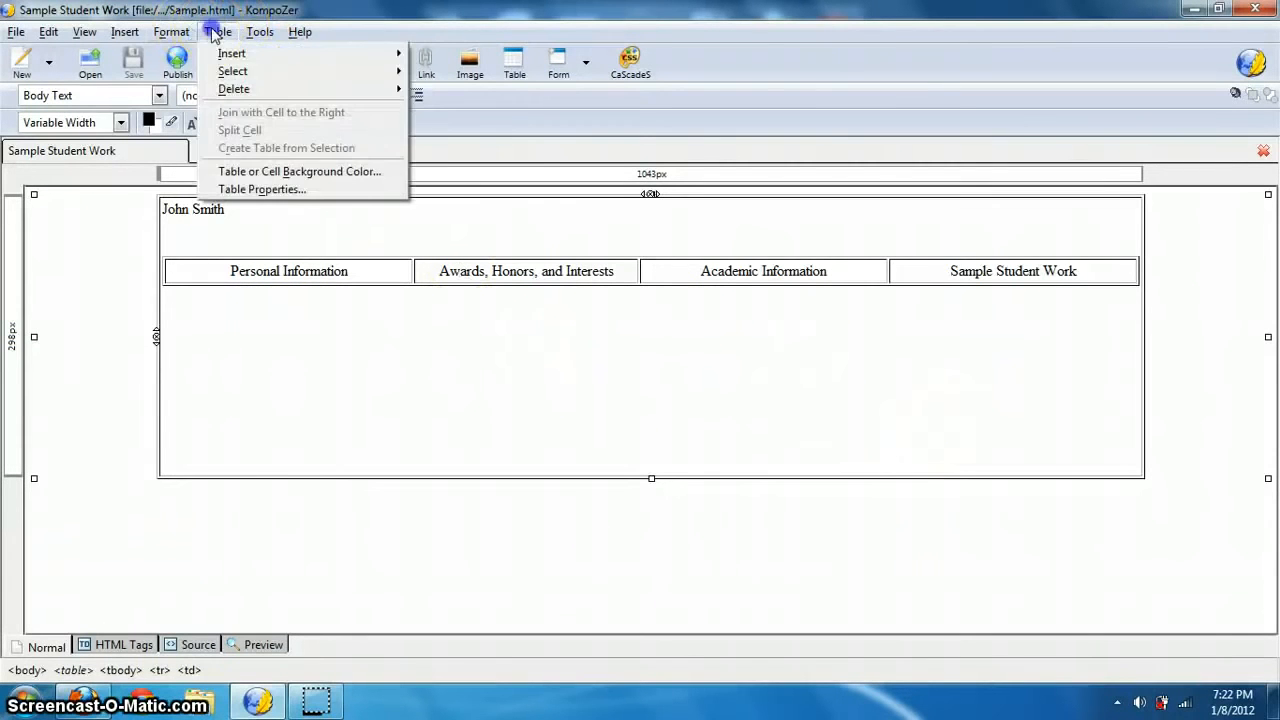
pyautogui.moveTo(232, 53)
pyautogui.click(446, 58)
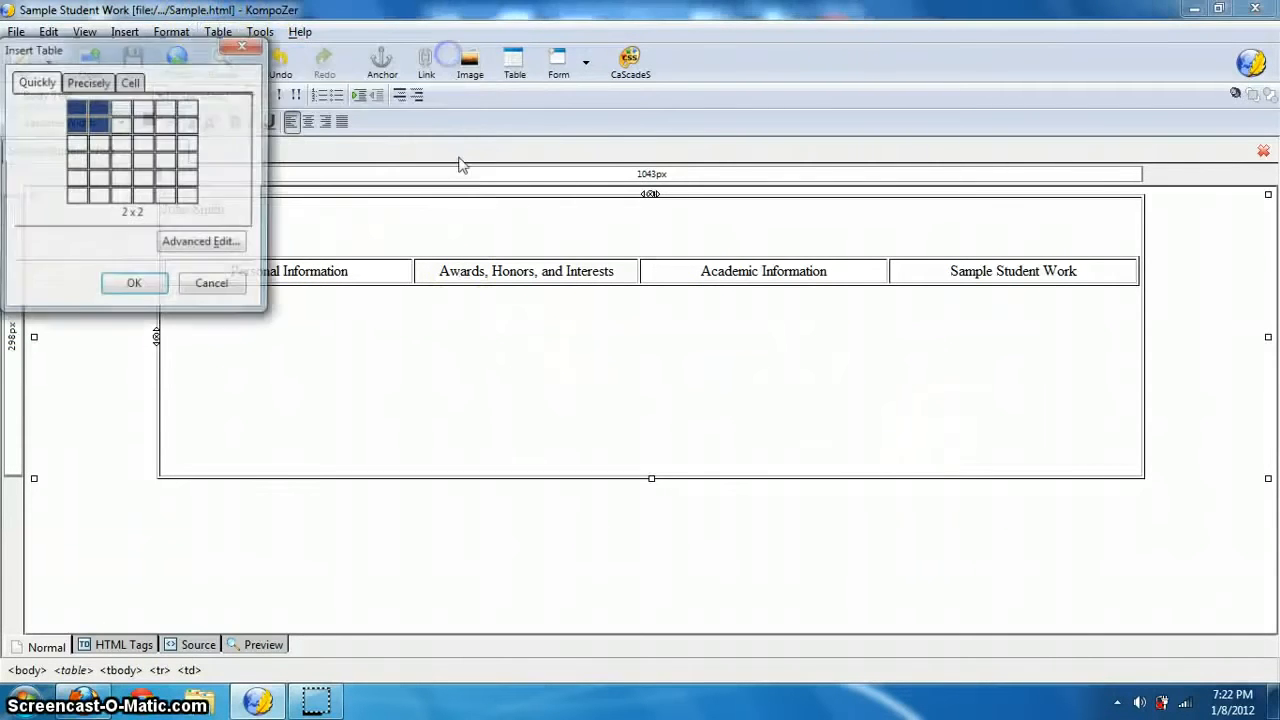
pyautogui.click(102, 108)
# Insert a nested table with four rows and one column into the left cell of the new two-column table.
pyautogui.click(316, 329)
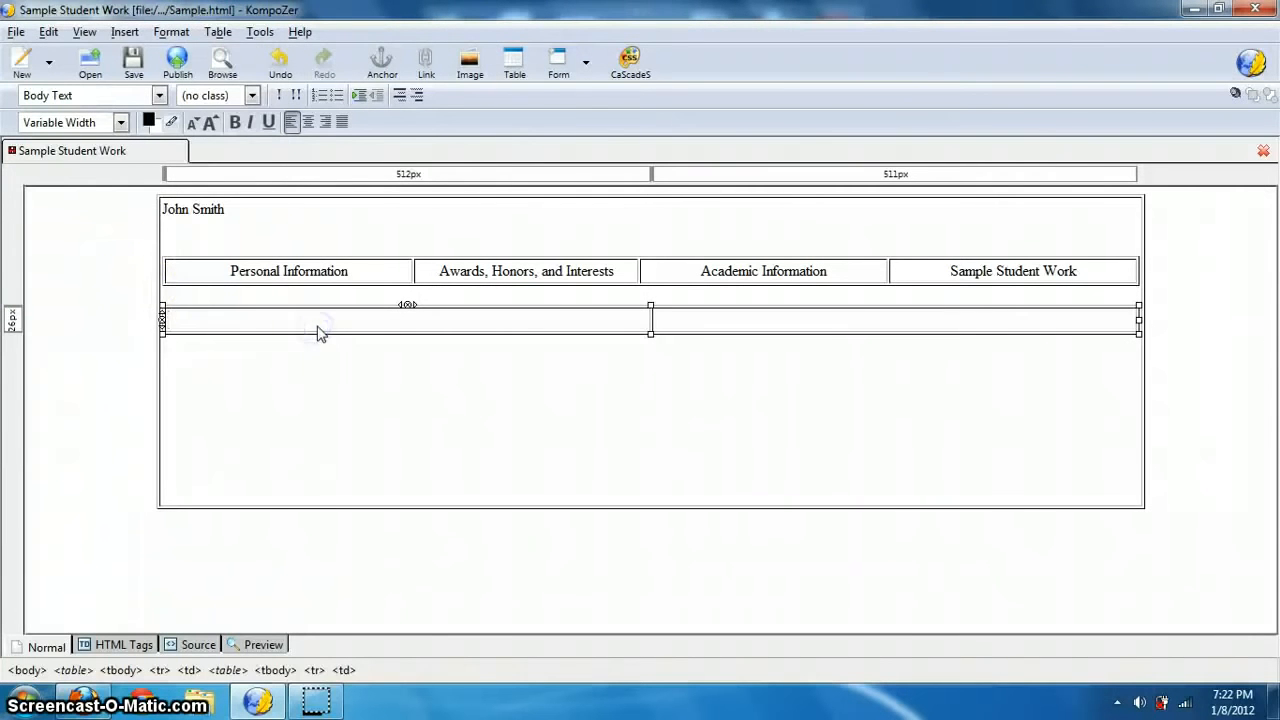
pyautogui.click(170, 32)
pyautogui.moveTo(224, 55)
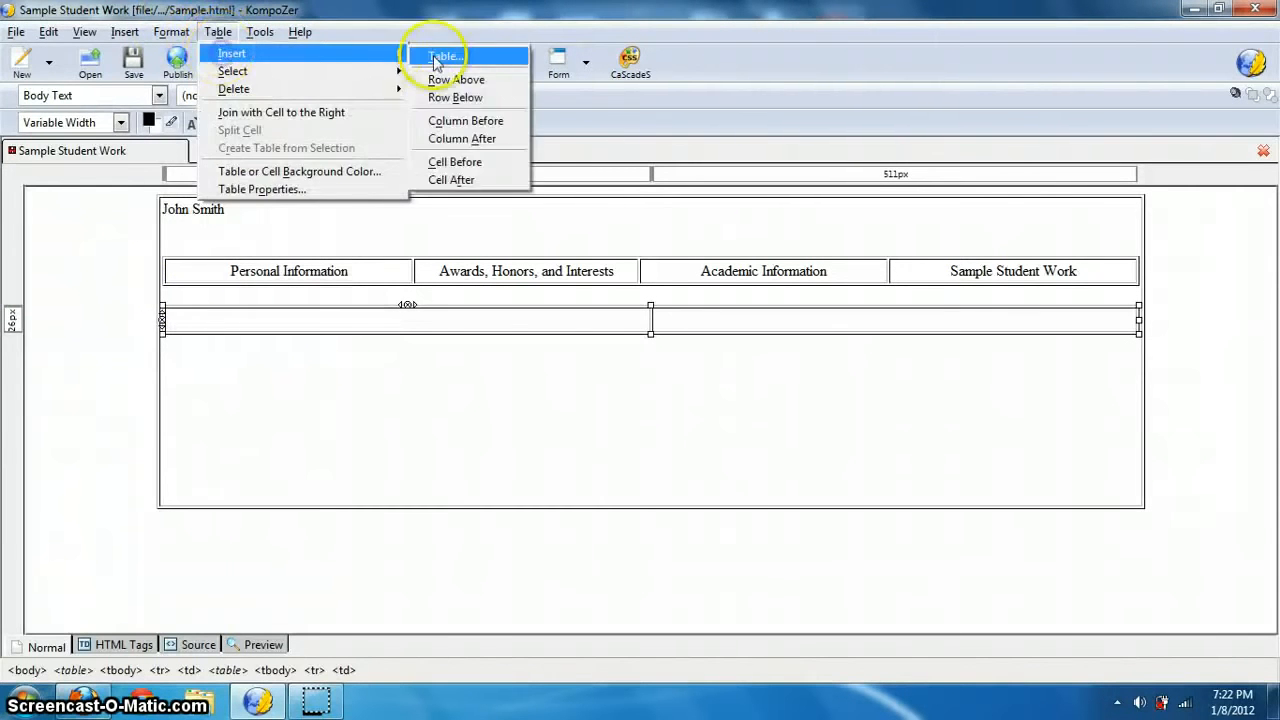
pyautogui.click(443, 54)
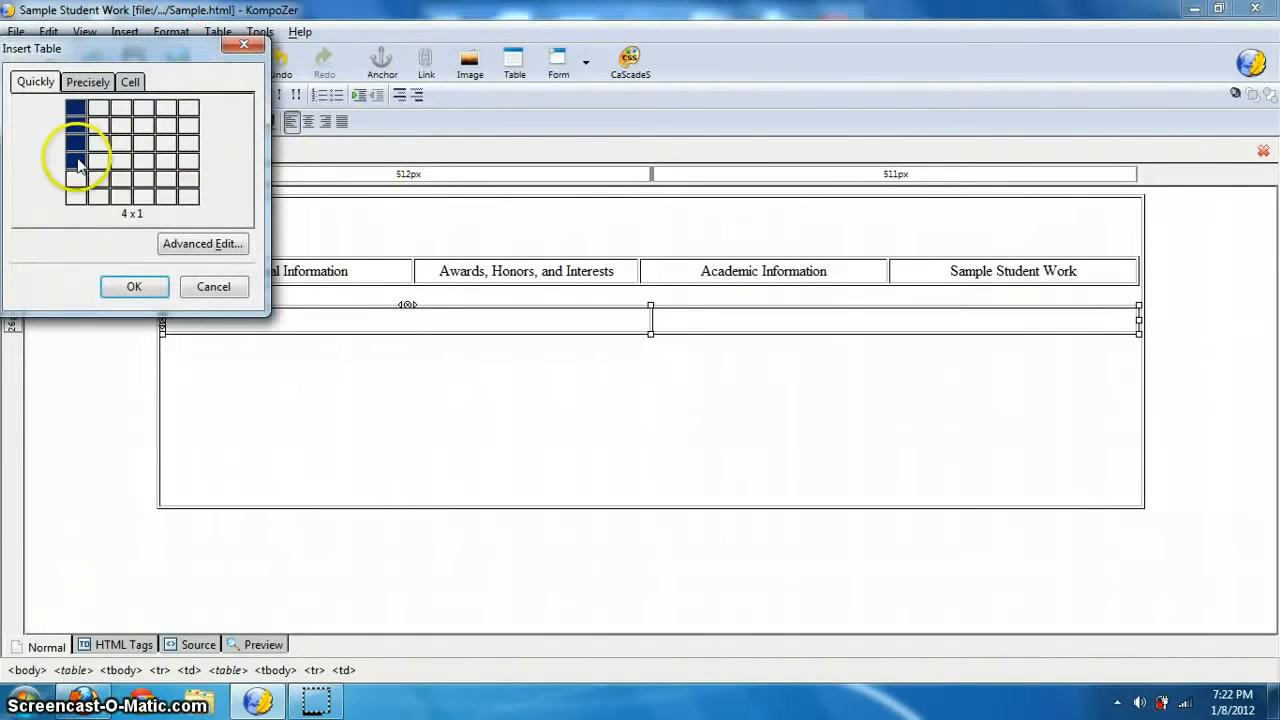
pyautogui.click(77, 163)
# Narrow the left column of the two-column table to about 283 px.
pyautogui.click(966, 337)
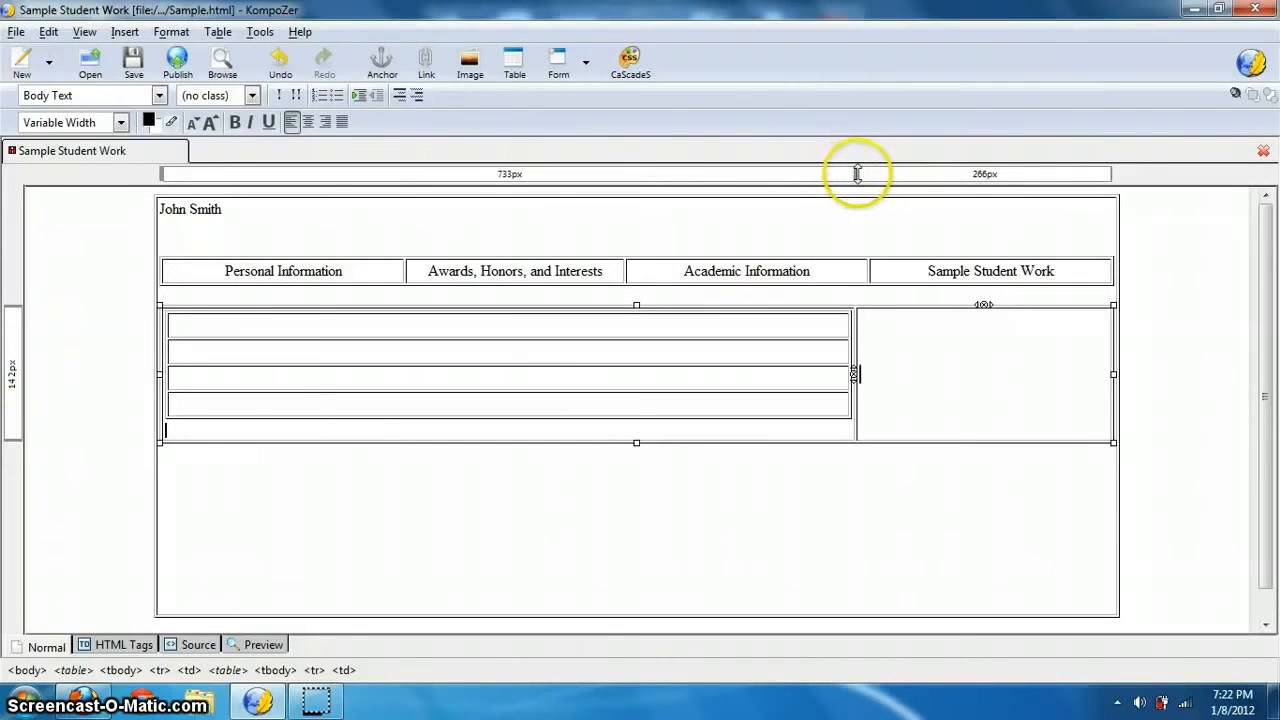
pyautogui.moveTo(433, 180); pyautogui.dragTo(432, 178)
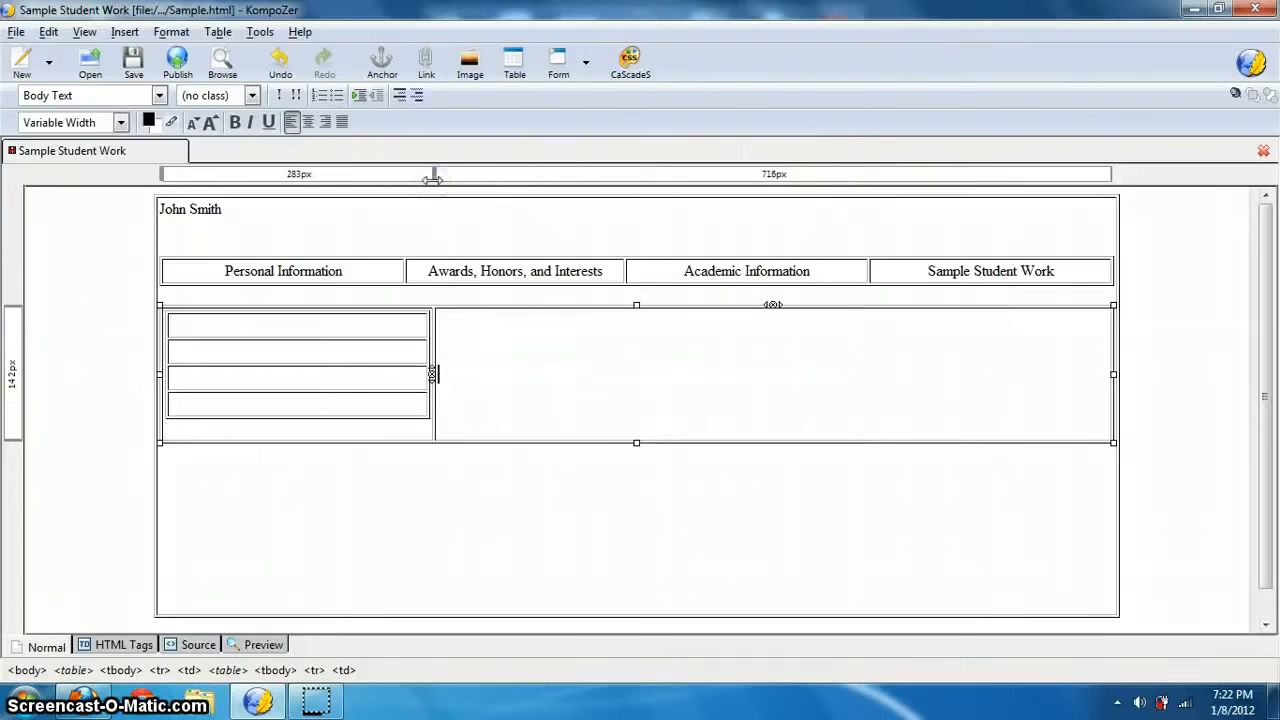
pyautogui.click(347, 347)
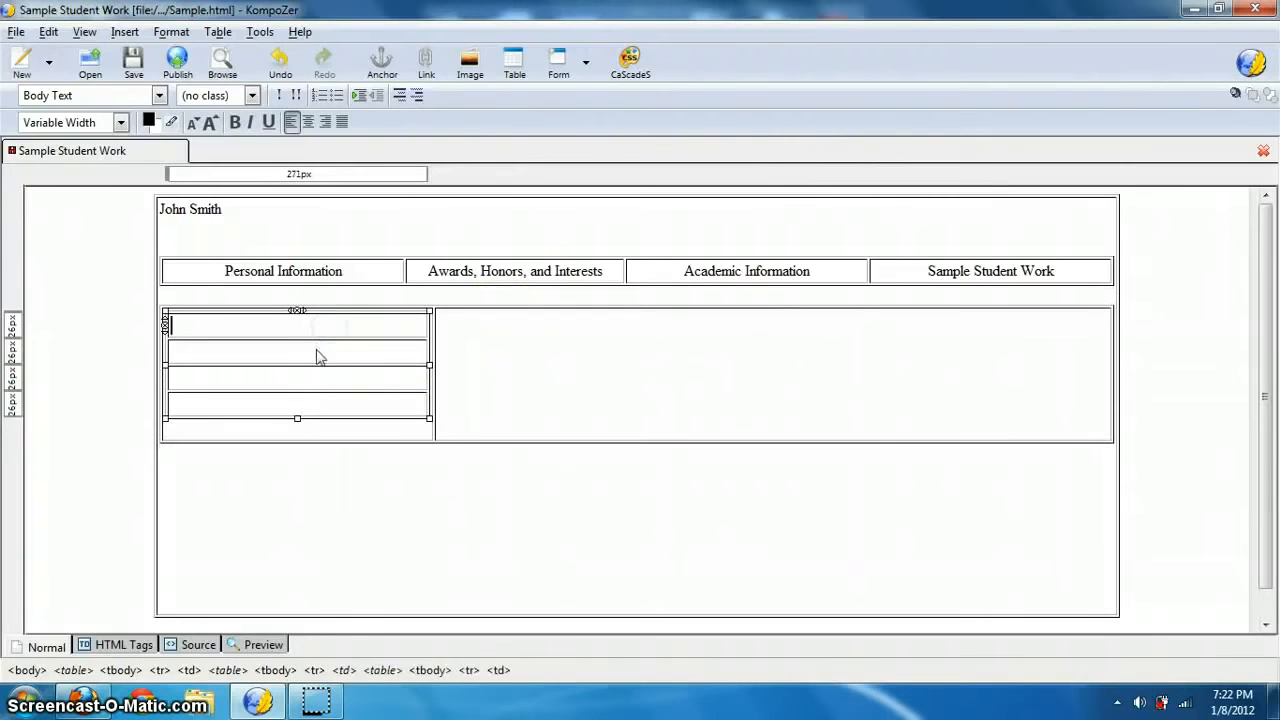
pyautogui.click(686, 360)
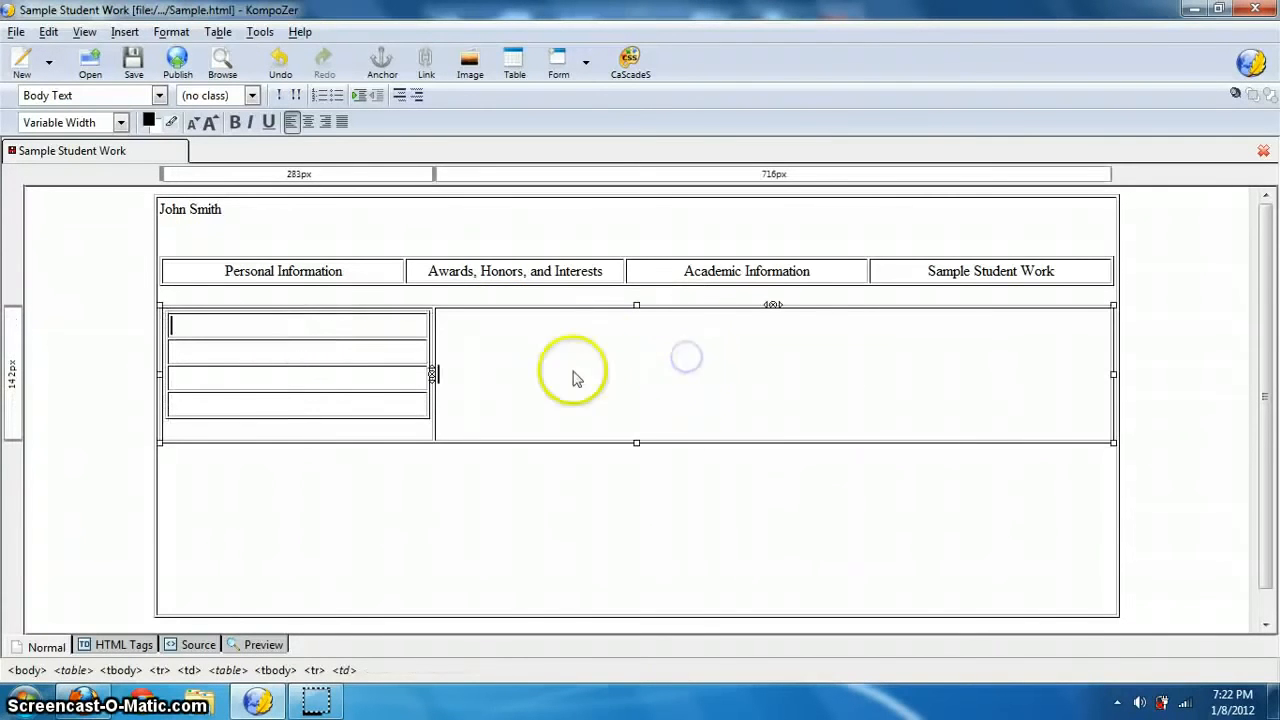
# Delete the table holding the four section labels and undo the deletion.
pyautogui.click(627, 274)
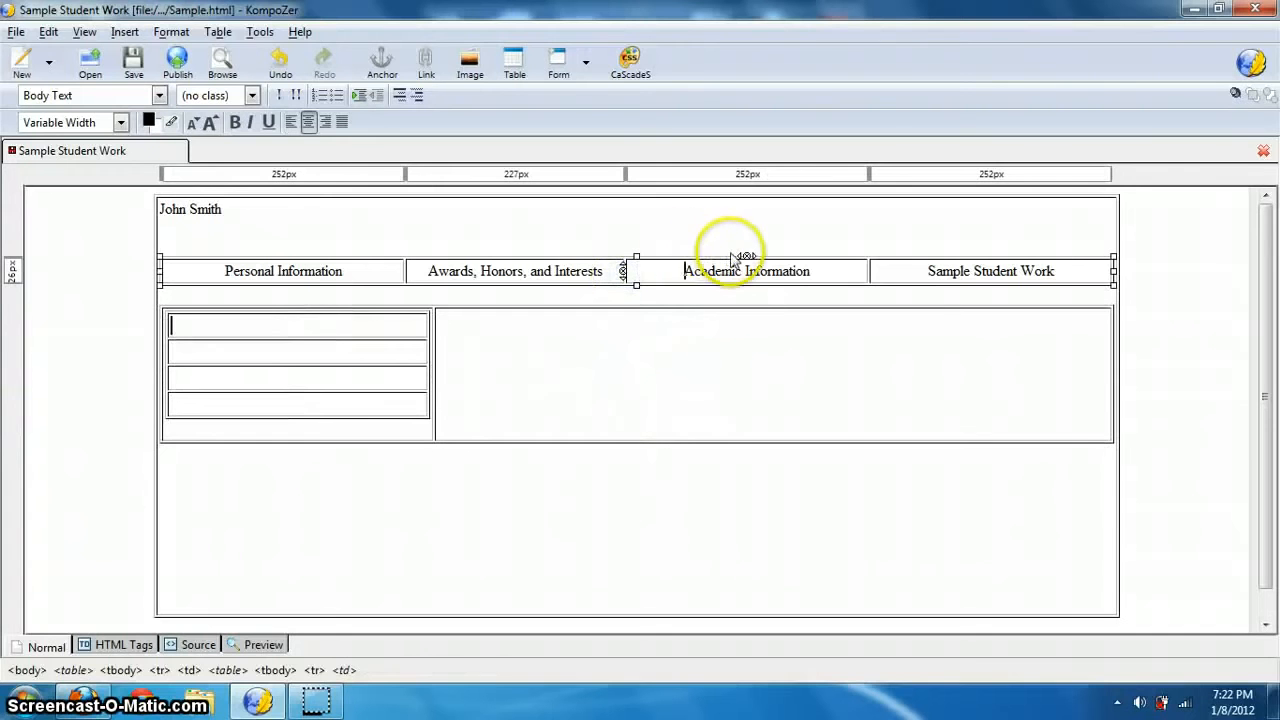
pyautogui.click(621, 270)
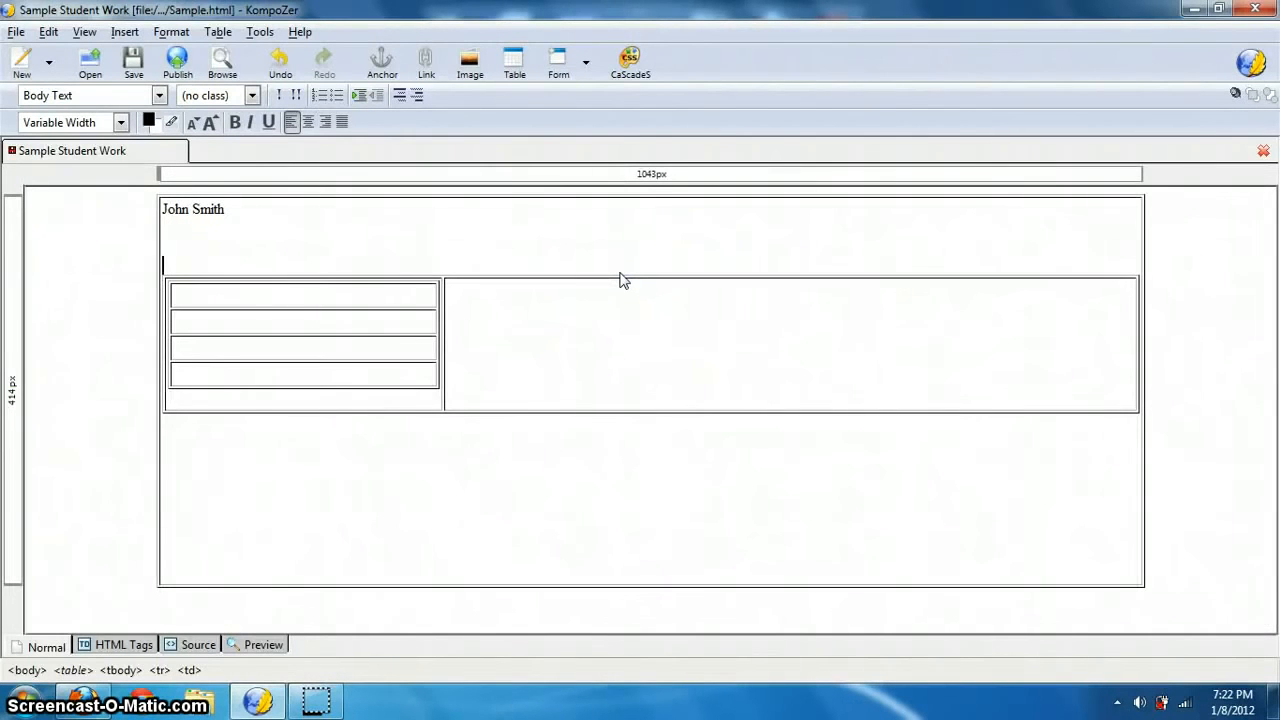
pyautogui.hotkey('ctrl', 'z')
# Enter the sample text "fasc" in the first row of the nested four-row table.
pyautogui.click(569, 338)
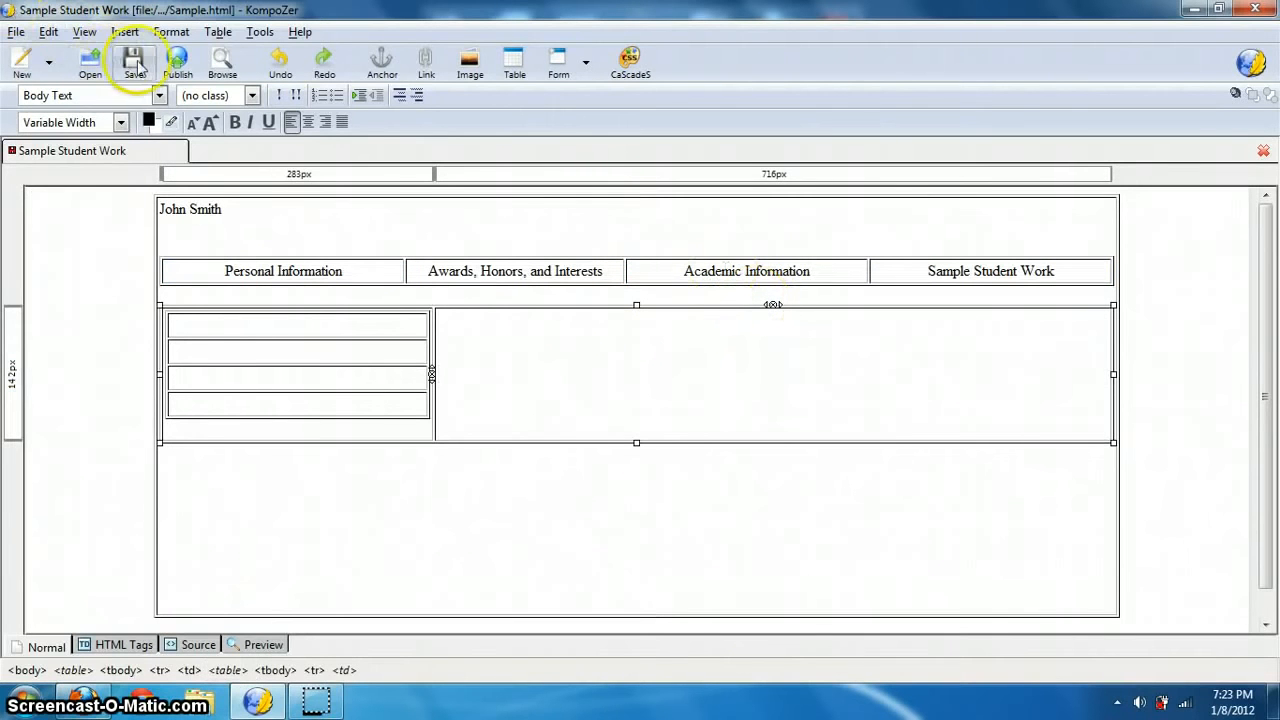
pyautogui.click(267, 324)
pyautogui.write('fasc')
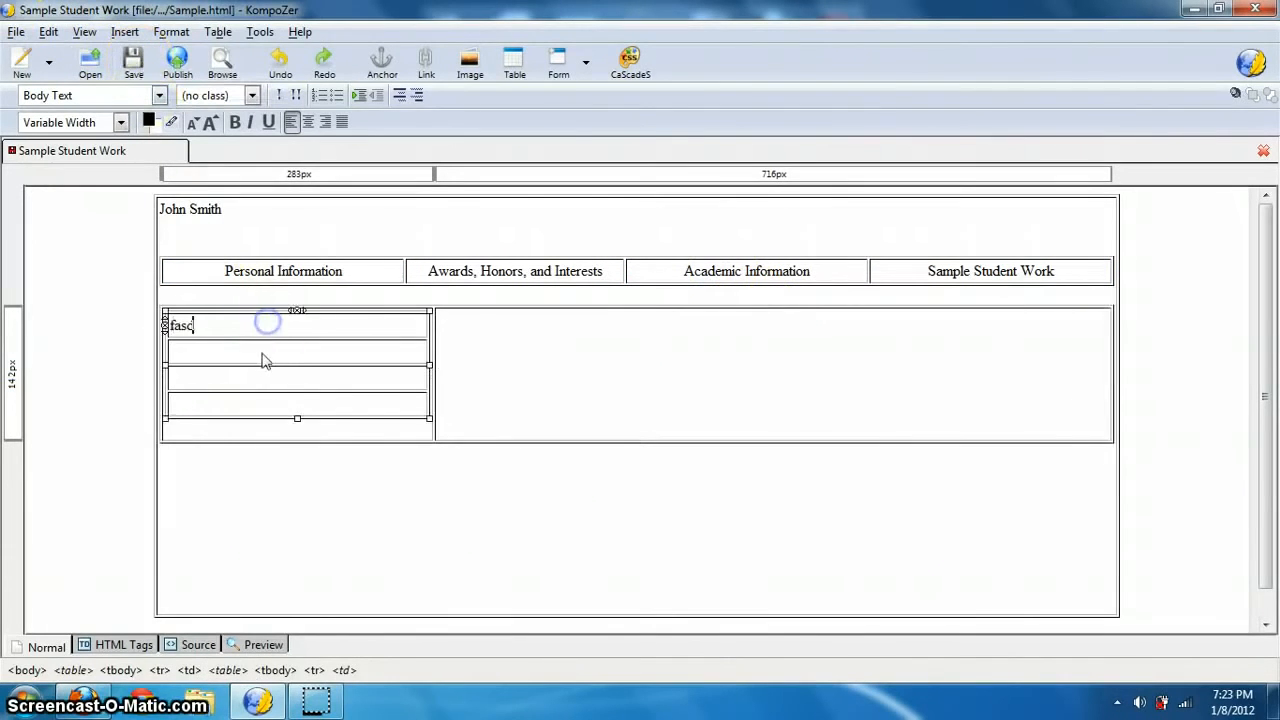
# Fill the nested table's rows with the sample texts "fasdfads", "fasd", "fasdf" and "asdfasd" and the right cell with "asdfasdfasdf".
pyautogui.write('asdfasd')
pyautogui.click(471, 371)
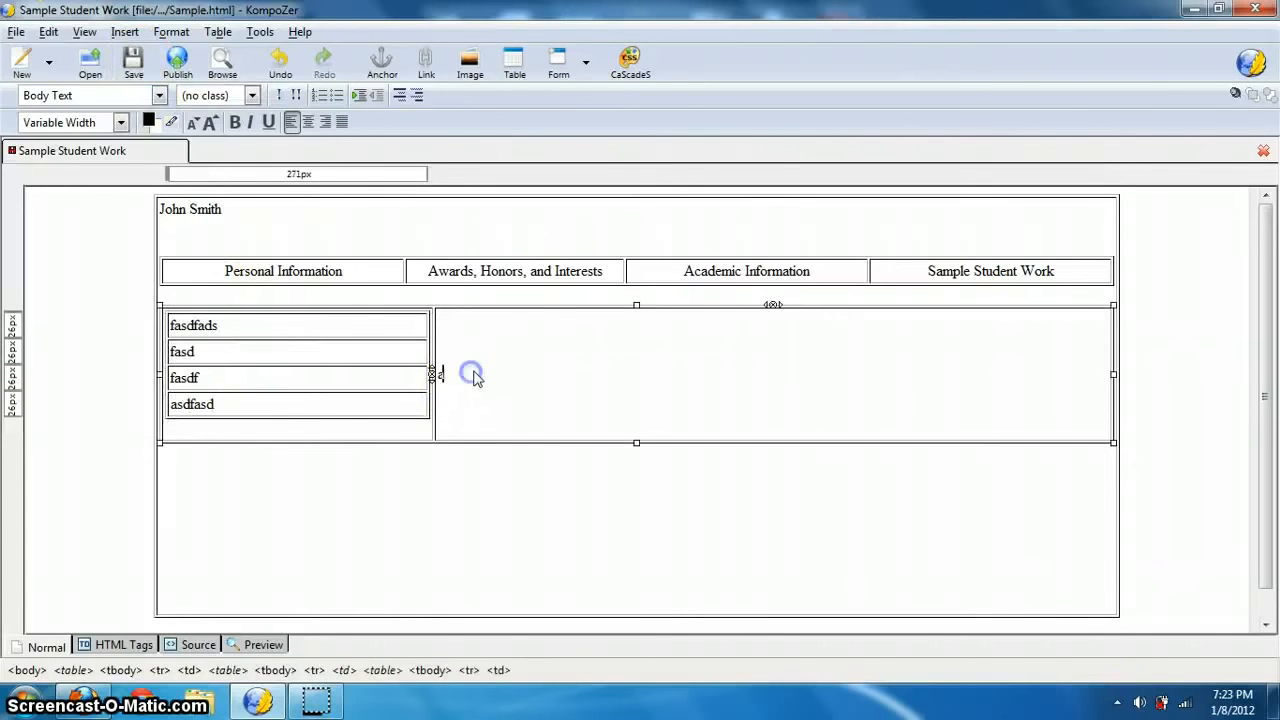
pyautogui.write('asdfasdfasdf')
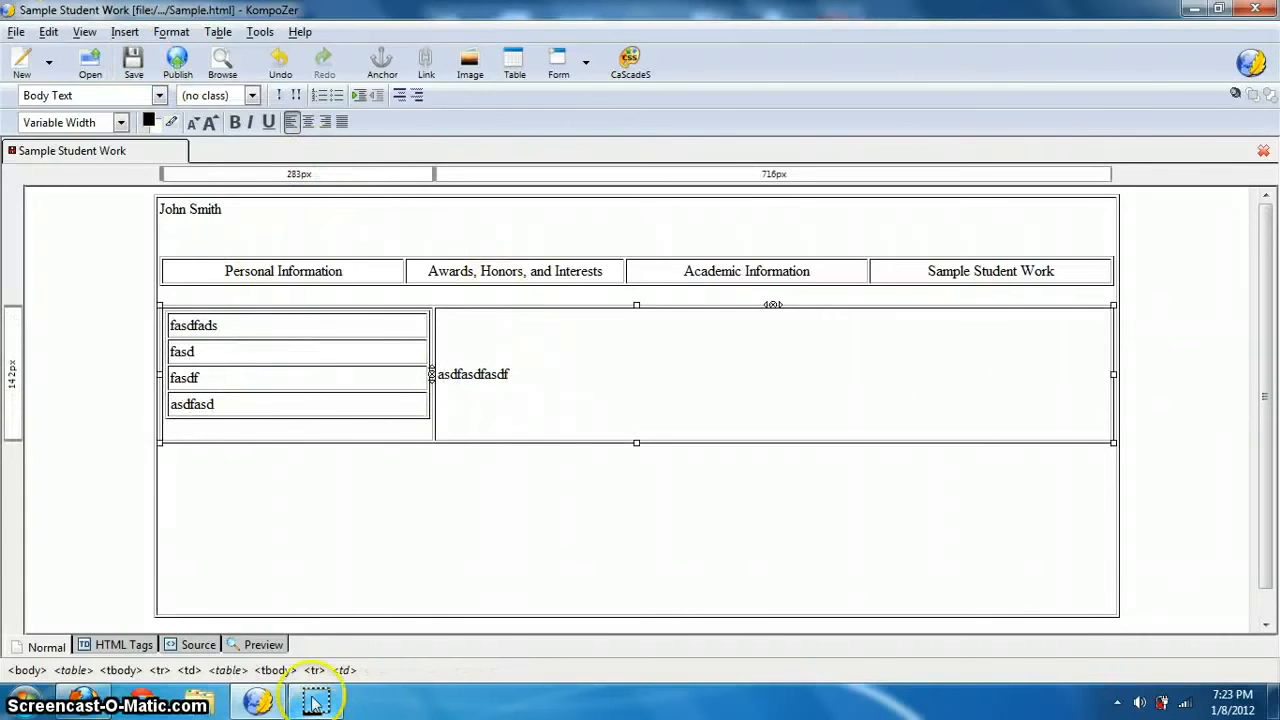
# Save the page, reload it in Firefox and examine the nested tables at different zoom levels.
pyautogui.click(258, 702)
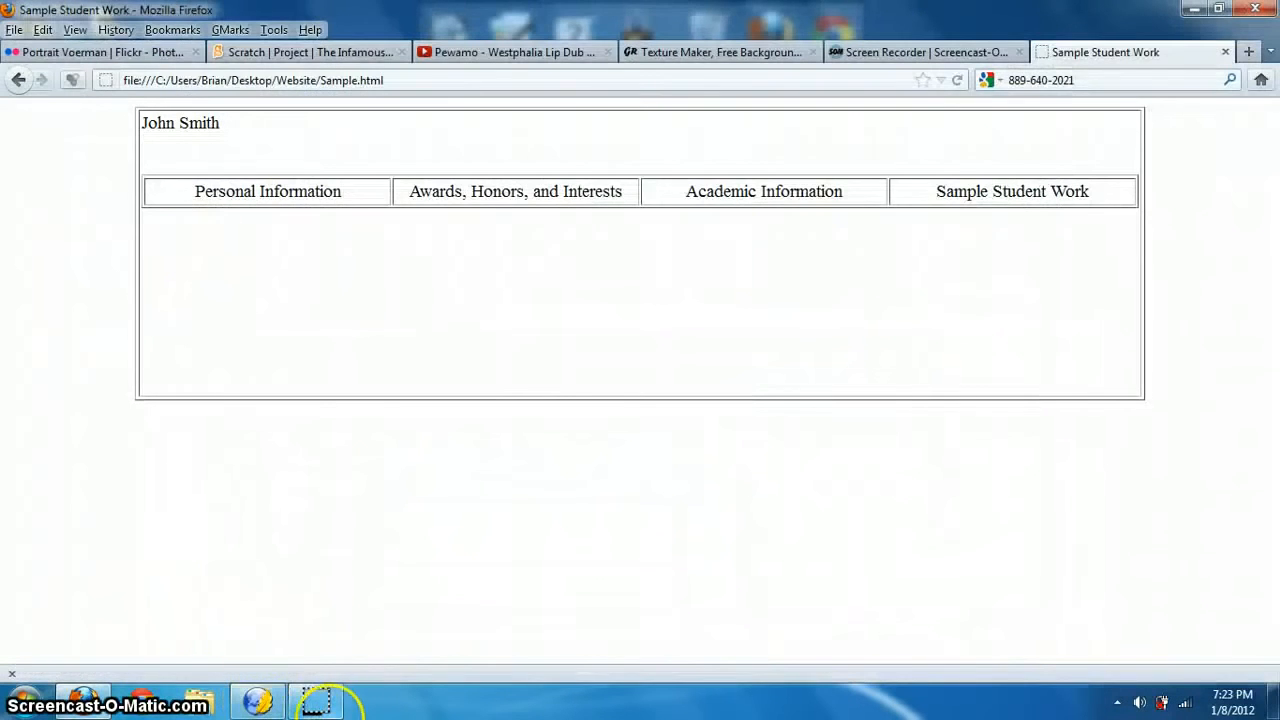
pyautogui.click(316, 702)
pyautogui.click(133, 63)
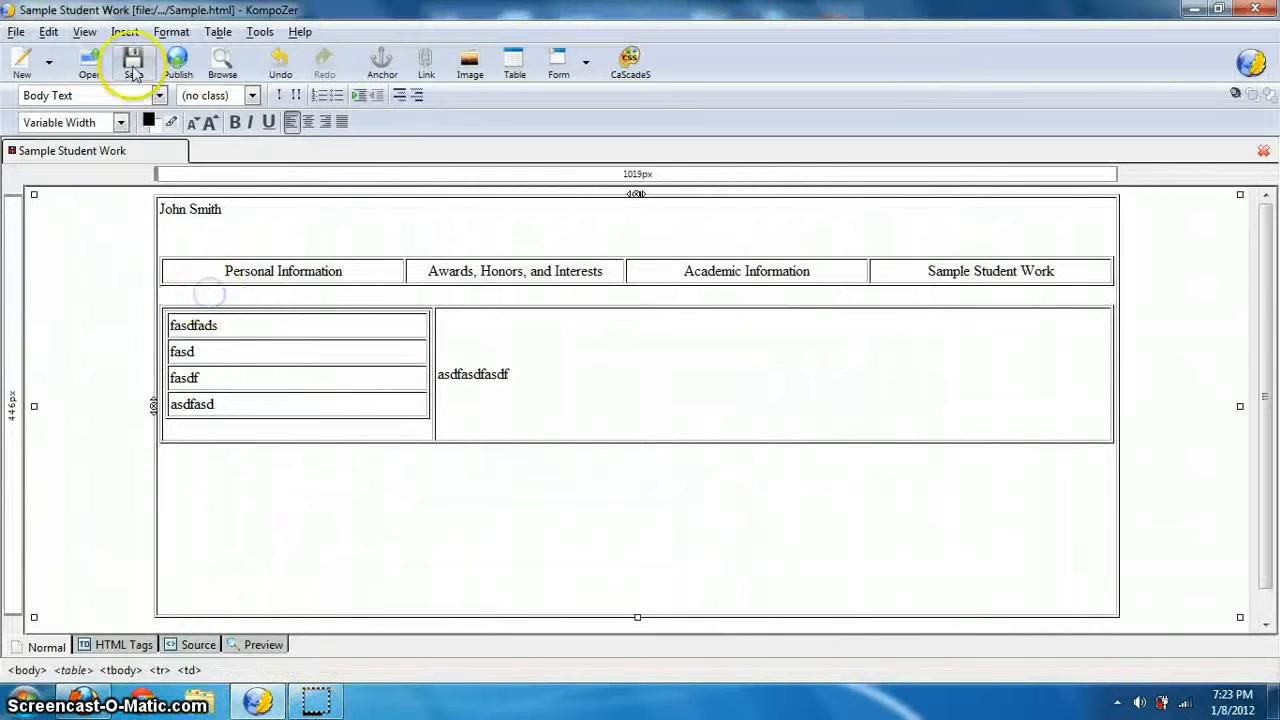
pyautogui.click(88, 698)
pyautogui.click(268, 268)
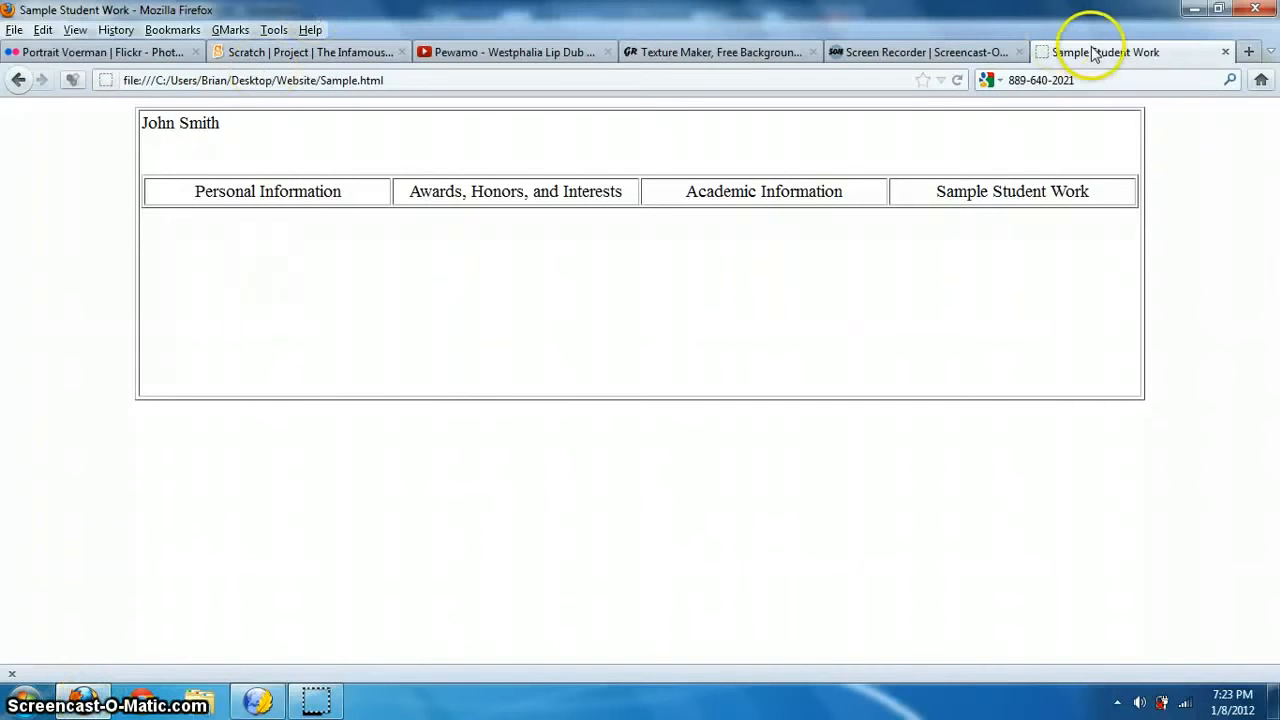
pyautogui.click(957, 80)
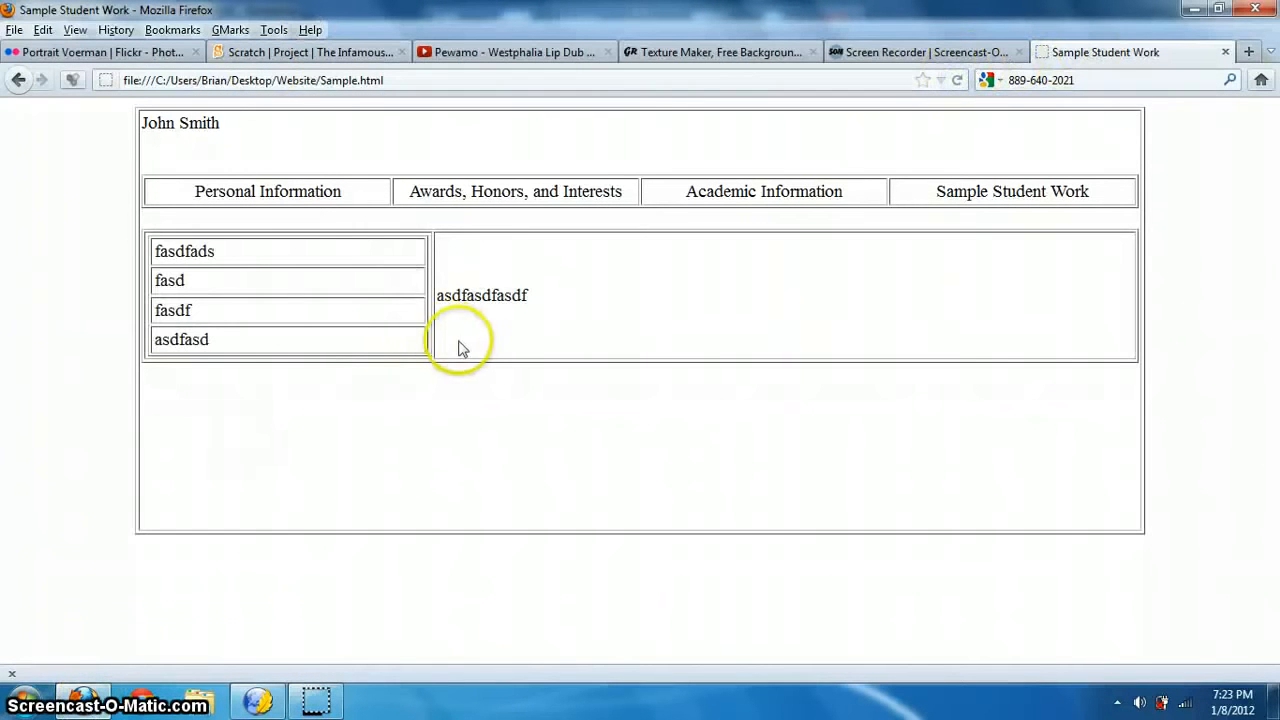
pyautogui.keyDown('ctrl'); pyautogui.scroll(-2, 503, 351); pyautogui.keyUp('ctrl')
pyautogui.keyDown('ctrl'); pyautogui.scroll(4, 523, 350); pyautogui.keyUp('ctrl')
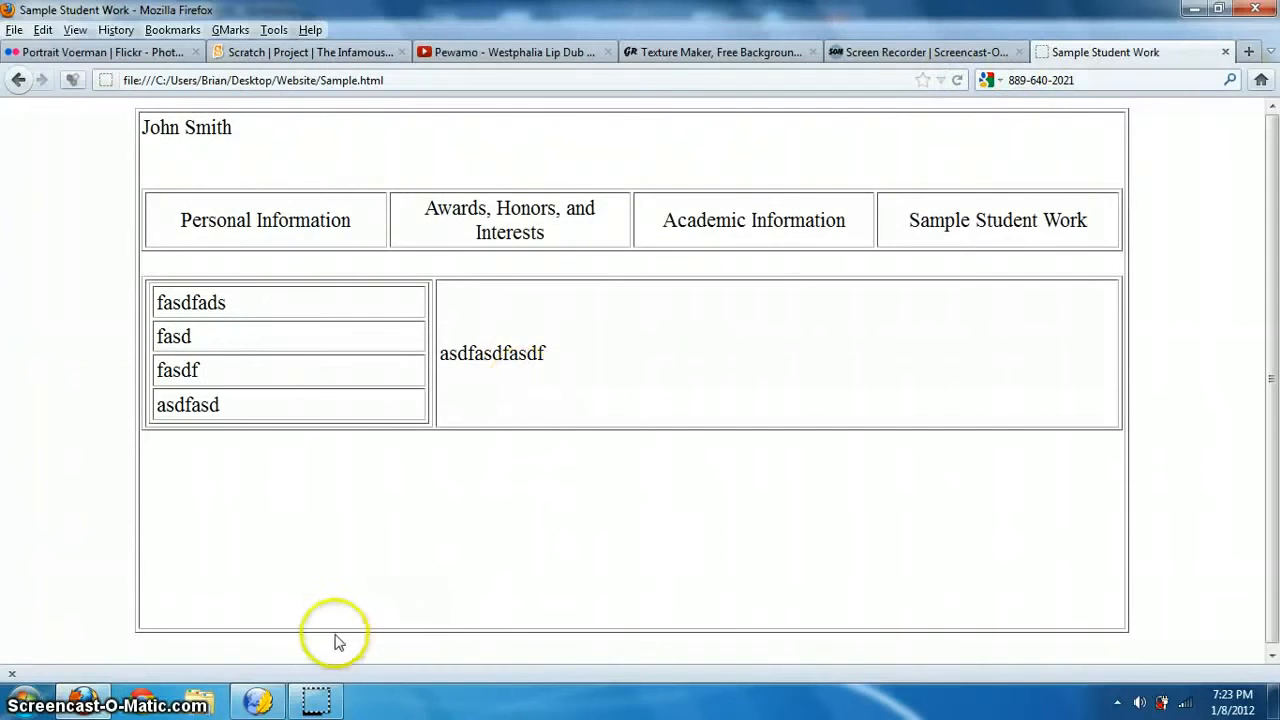
# Switch back to KompoZer and delete the nested four-row table and the two-column table beneath the section labels.
pyautogui.click(264, 703)
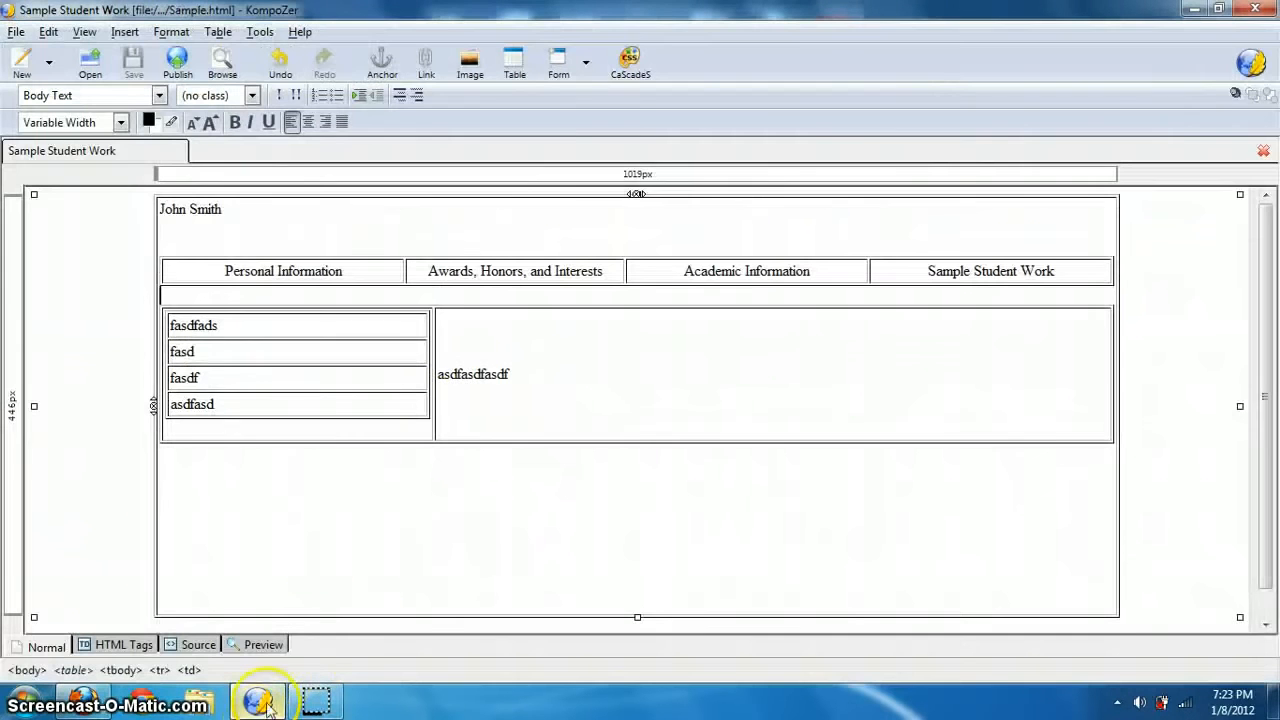
pyautogui.click(676, 405)
pyautogui.doubleClick(770, 306)
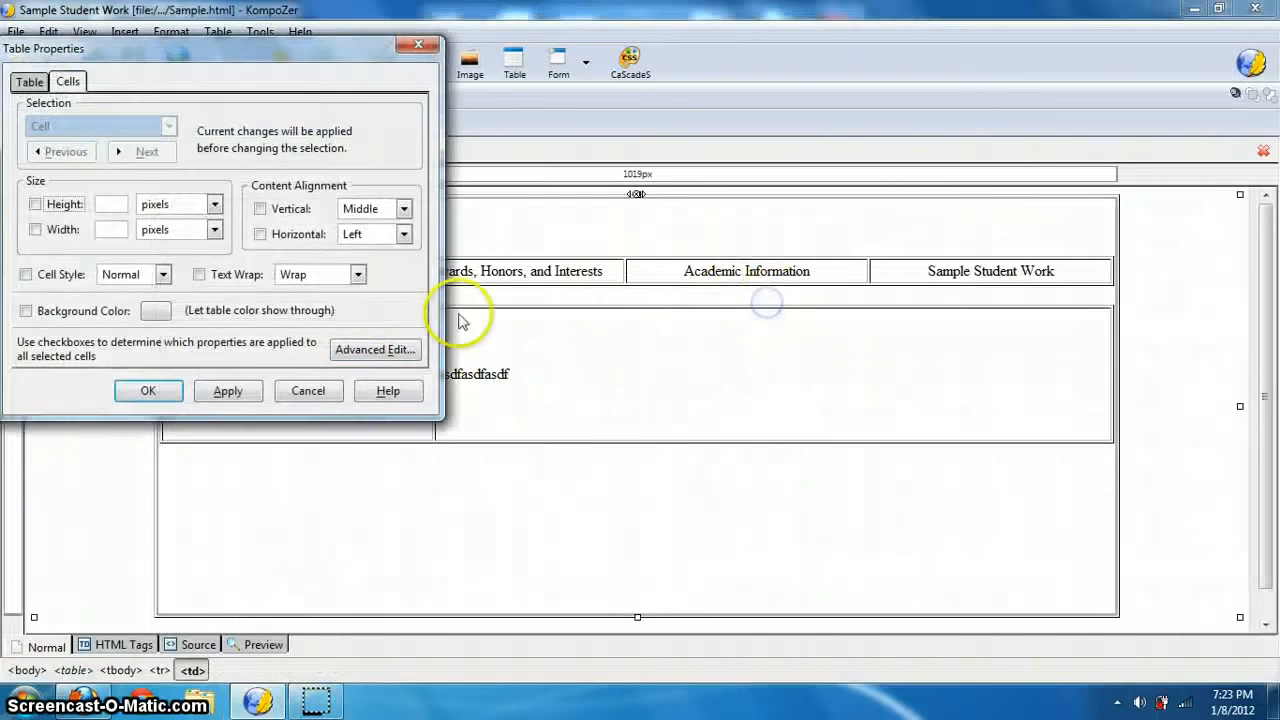
pyautogui.click(311, 389)
pyautogui.click(526, 362)
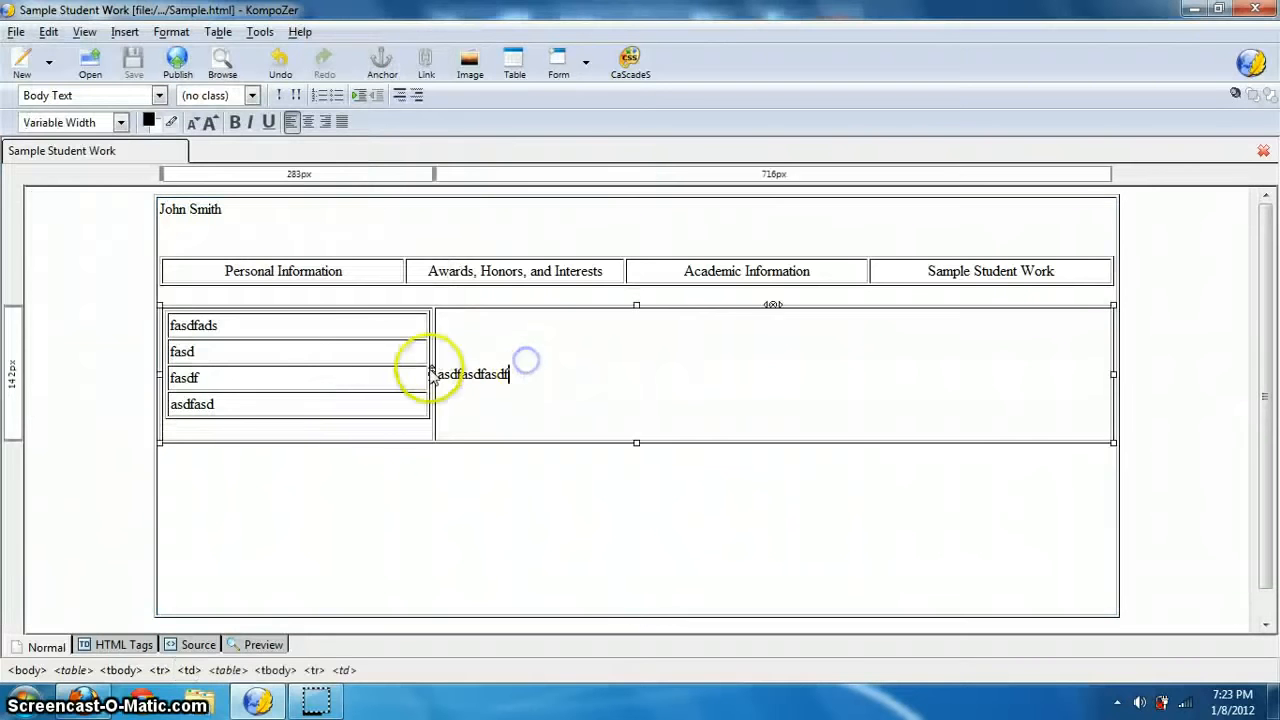
pyautogui.click(430, 370)
pyautogui.click(297, 364)
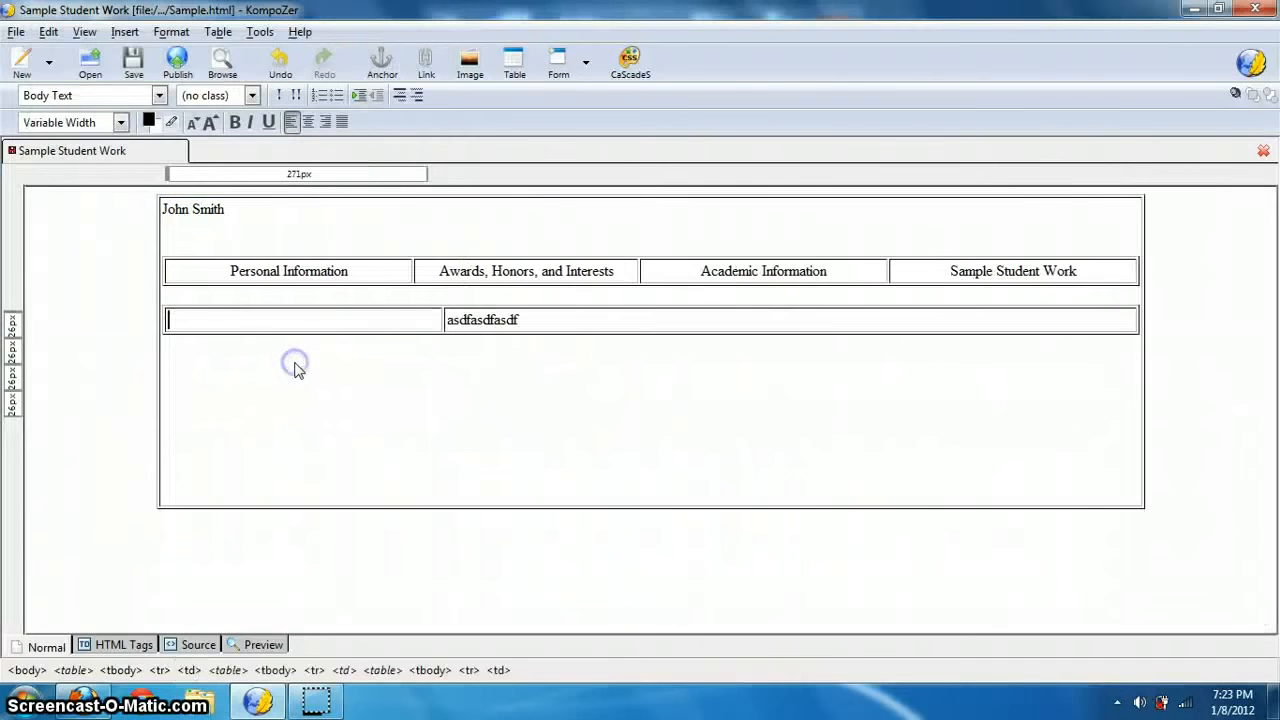
pyautogui.click(202, 319)
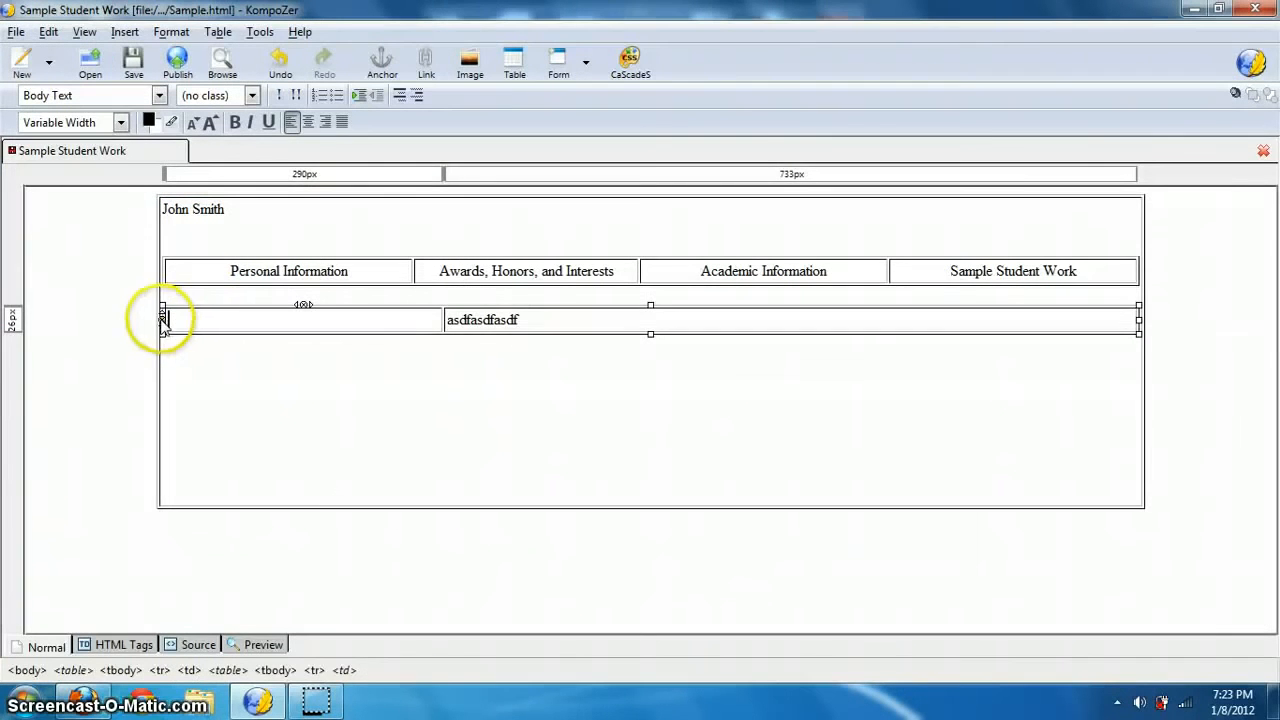
pyautogui.click(164, 320)
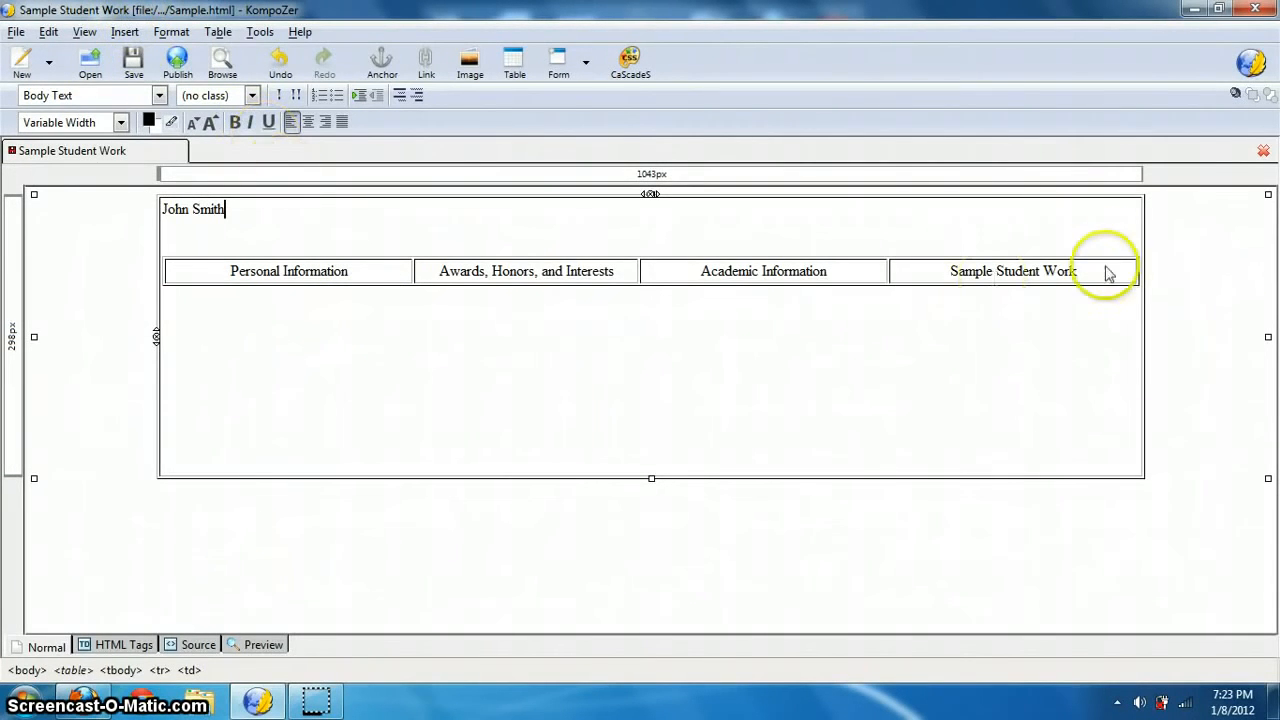
# Begin inserting an image in the area above the section labels and browse for its file.
pyautogui.click(1077, 222)
pyautogui.click(124, 32)
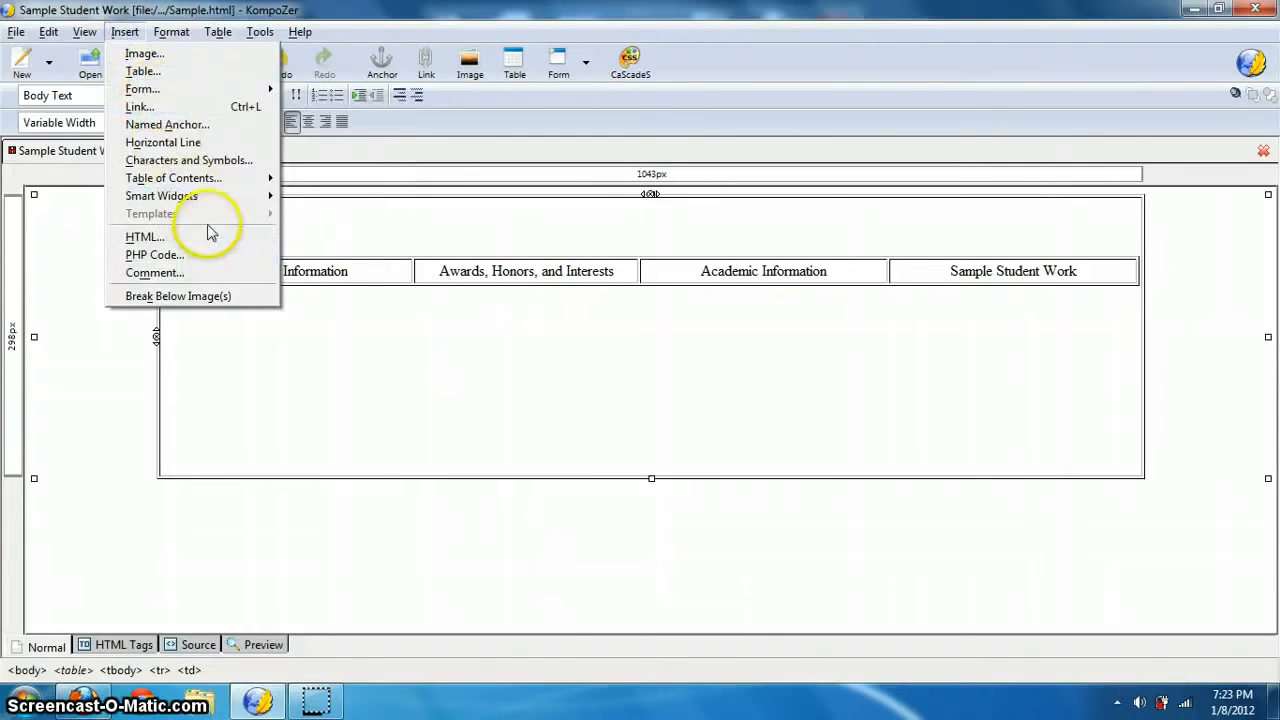
pyautogui.click(150, 53)
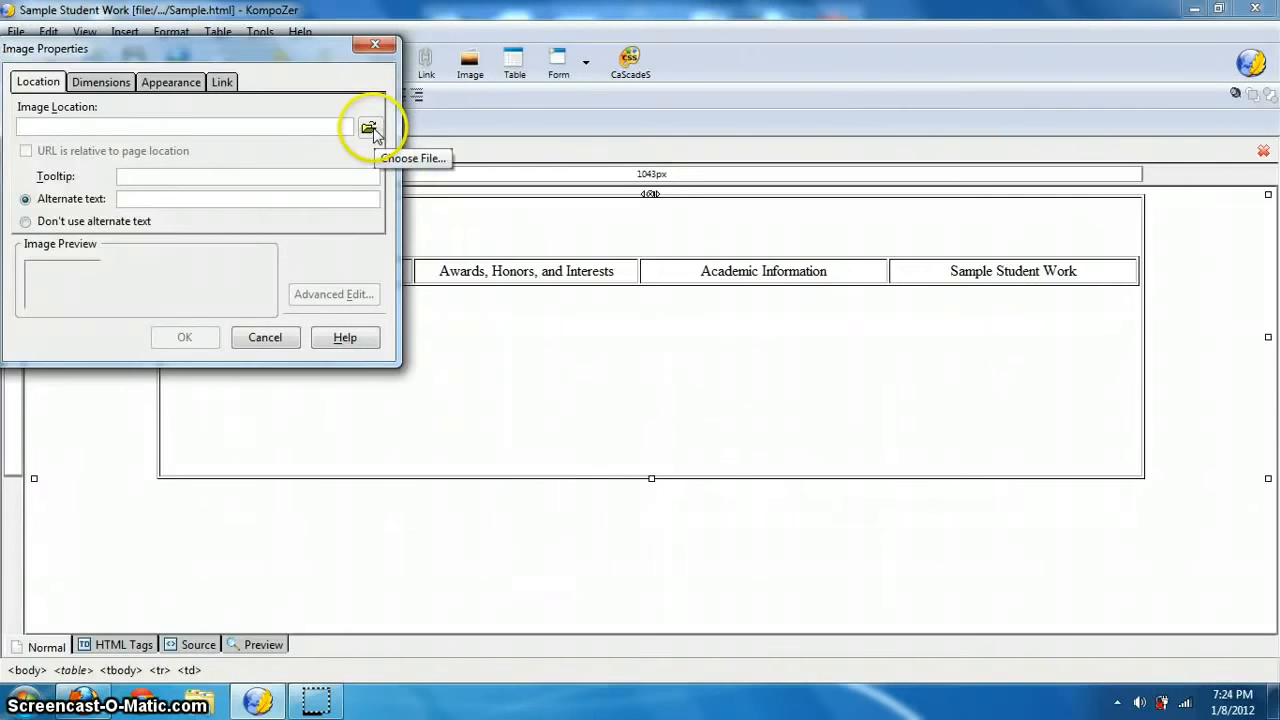
pyautogui.click(369, 128)
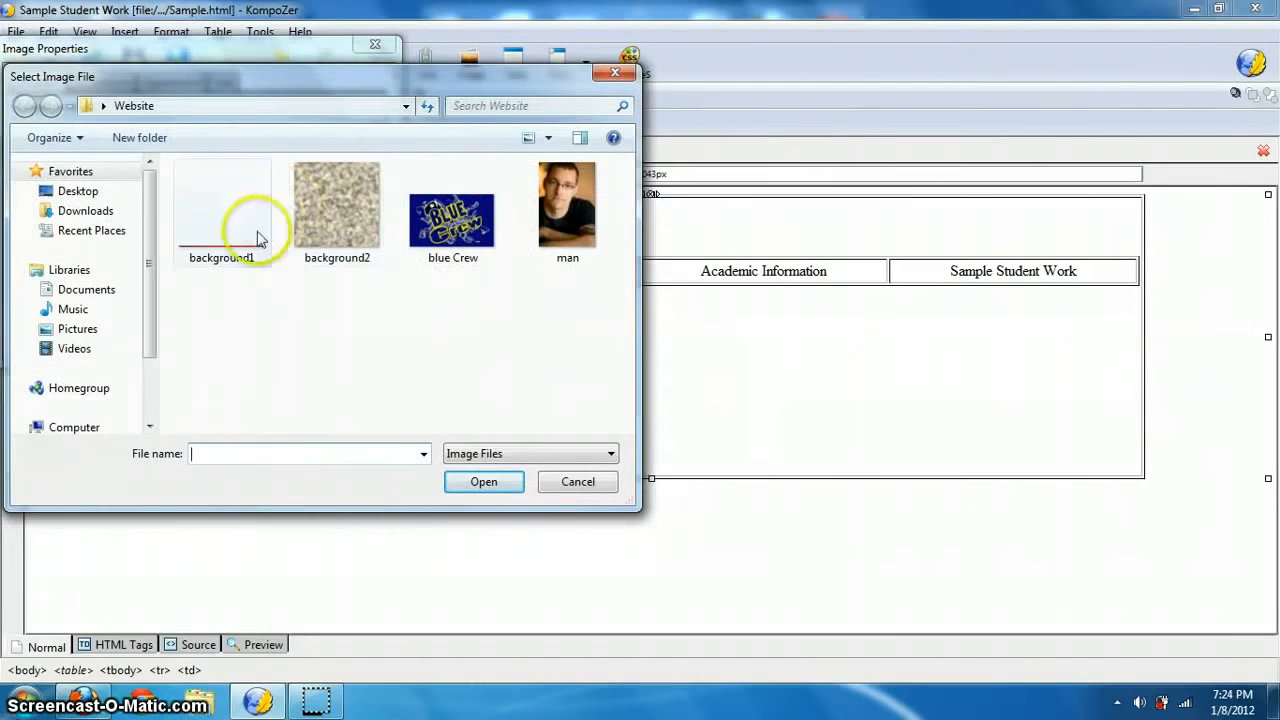
# Create a new folder named "images" inside the Website folder.
pyautogui.rightClick(244, 310)
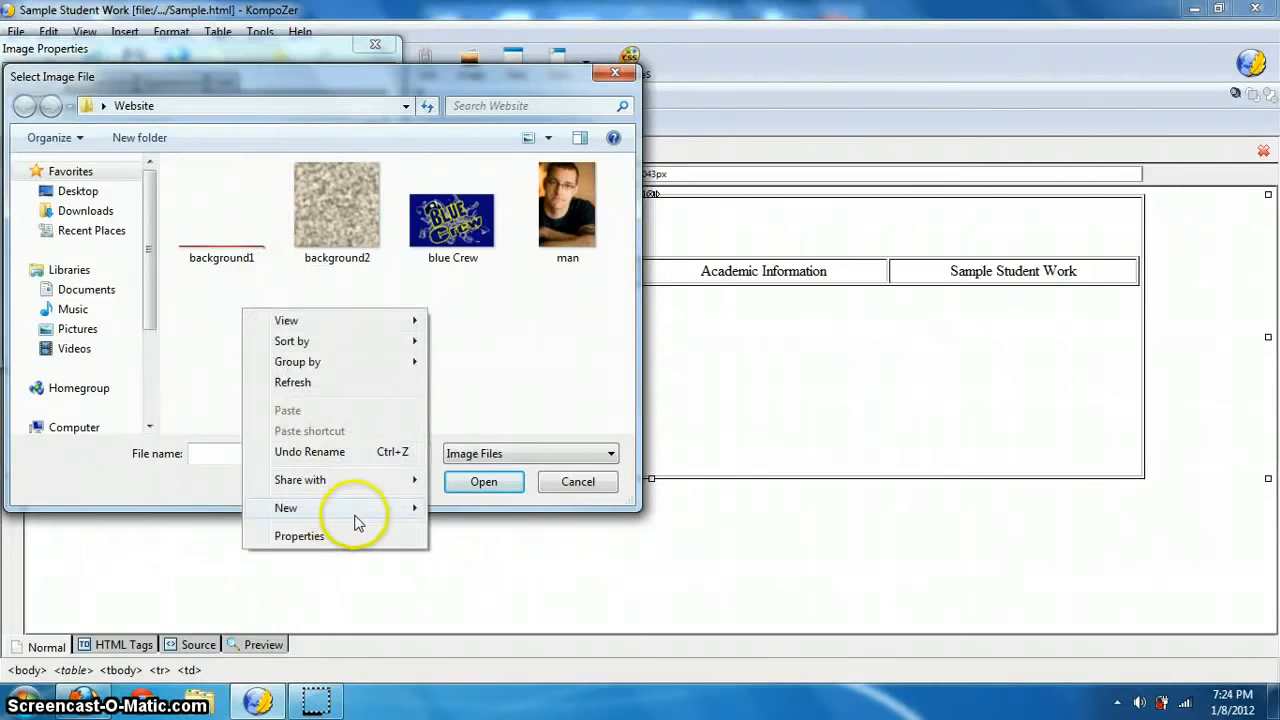
pyautogui.moveTo(355, 520)
pyautogui.click(468, 190)
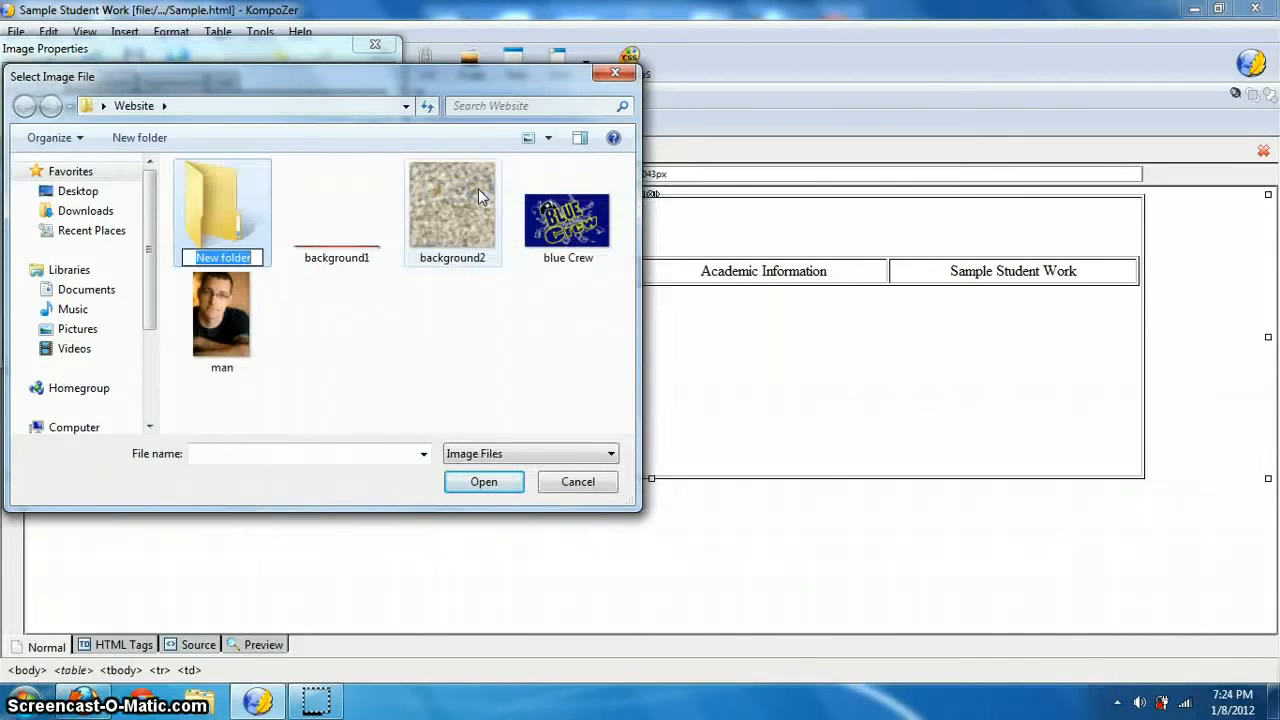
pyautogui.write('images')
pyautogui.click(486, 335)
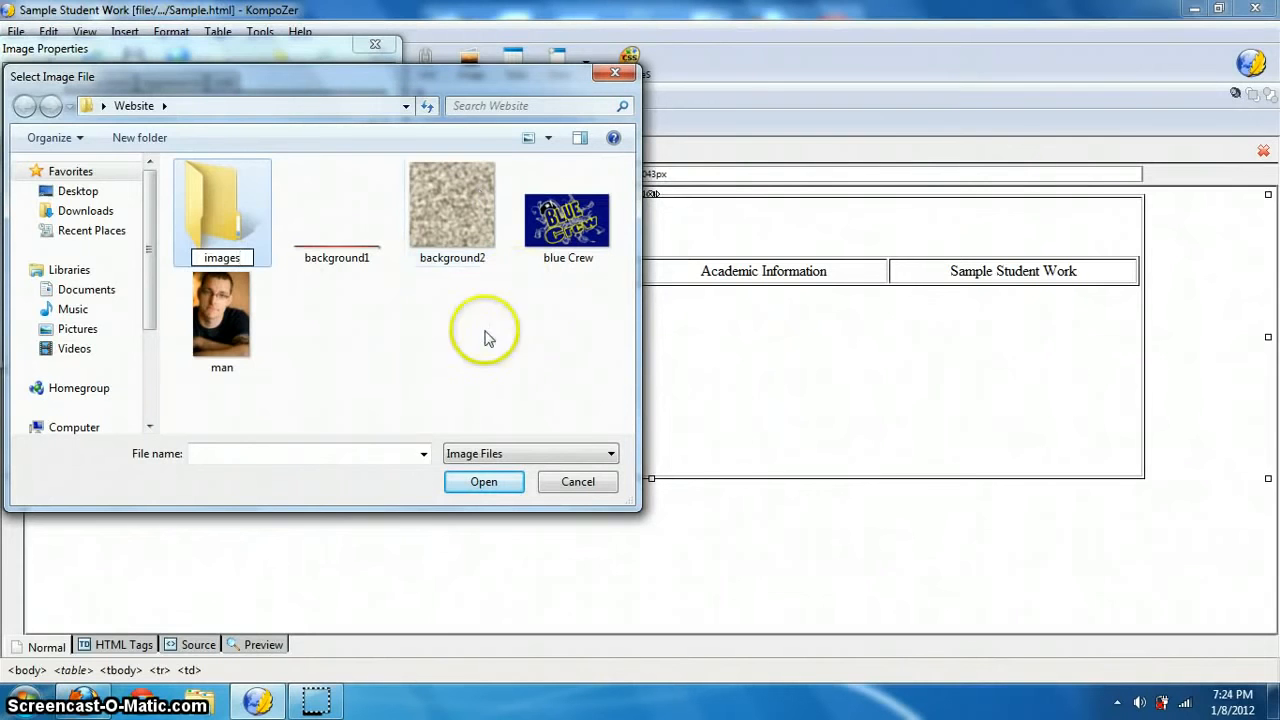
# Move the background1, background2, blue Crew and man image files into the images folder.
pyautogui.click(334, 245)
pyautogui.click(432, 240)
pyautogui.click(554, 249)
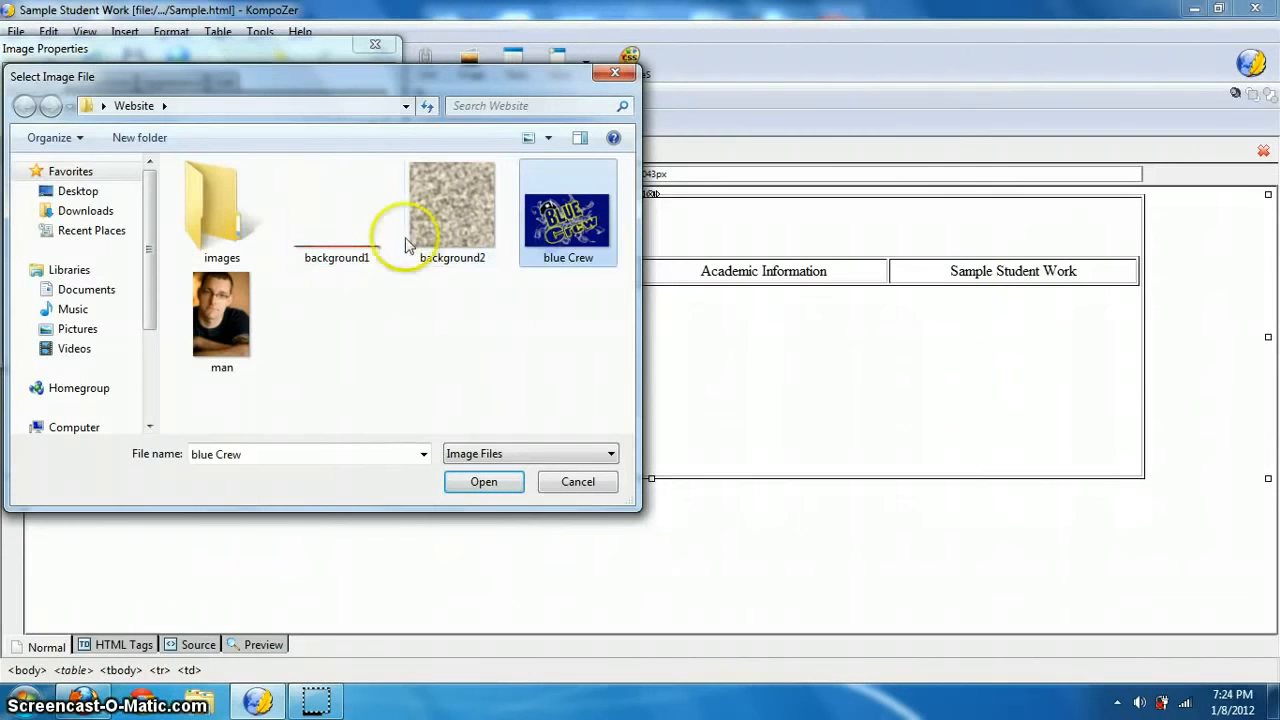
pyautogui.click(373, 235)
pyautogui.moveTo(329, 217); pyautogui.dragTo(222, 218)
pyautogui.moveTo(372, 240); pyautogui.dragTo(222, 218)
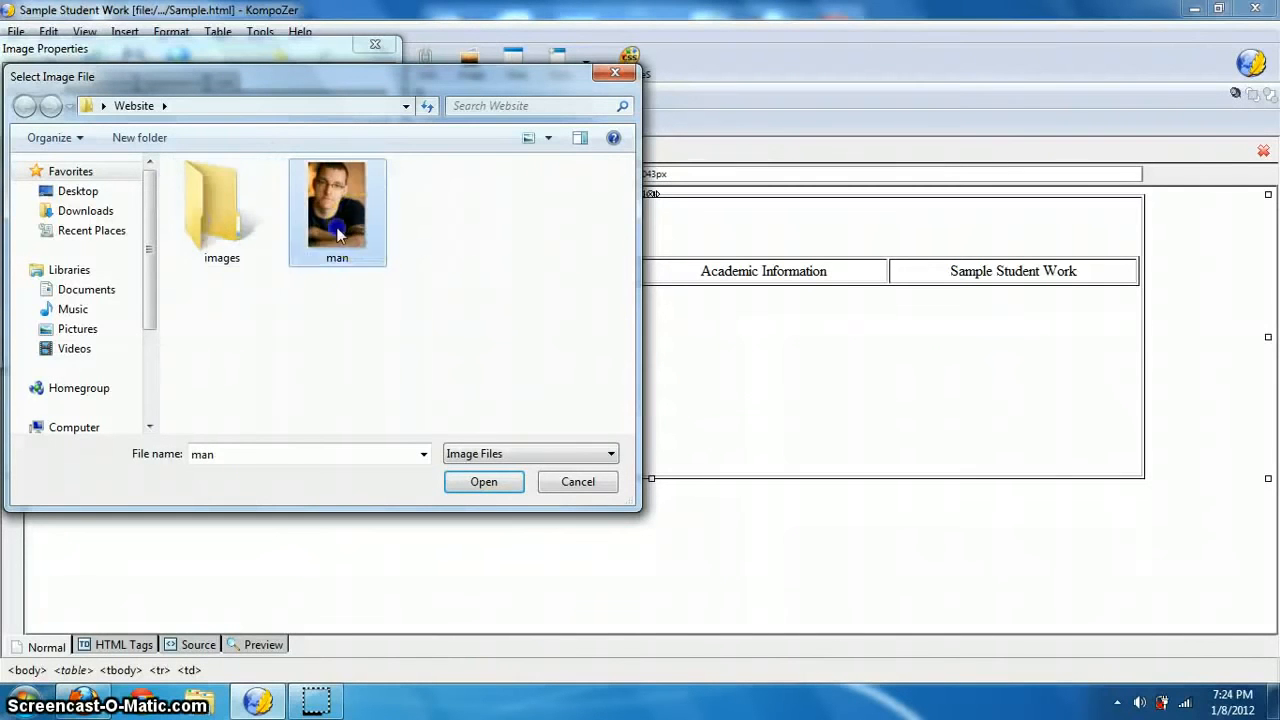
pyautogui.moveTo(343, 215); pyautogui.dragTo(222, 218)
pyautogui.click(484, 482)
pyautogui.click(242, 291)
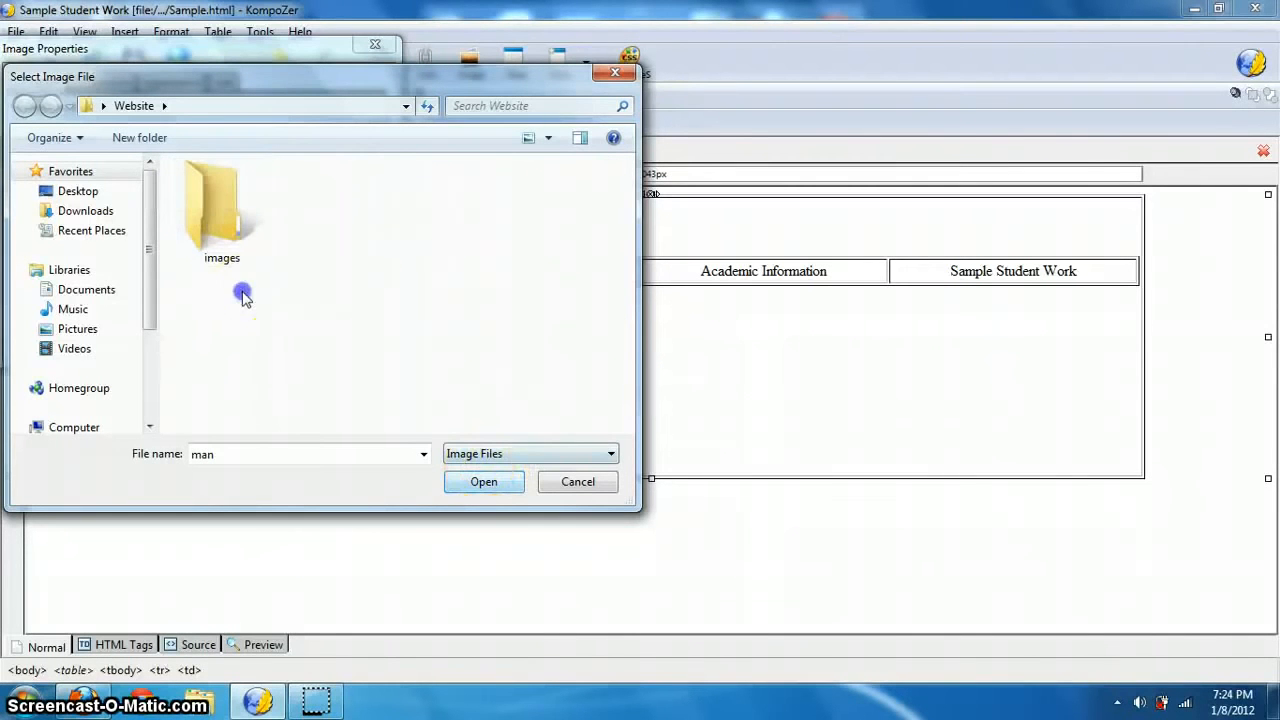
# Choose the man picture from the images folder as the image to insert.
pyautogui.doubleClick(228, 218)
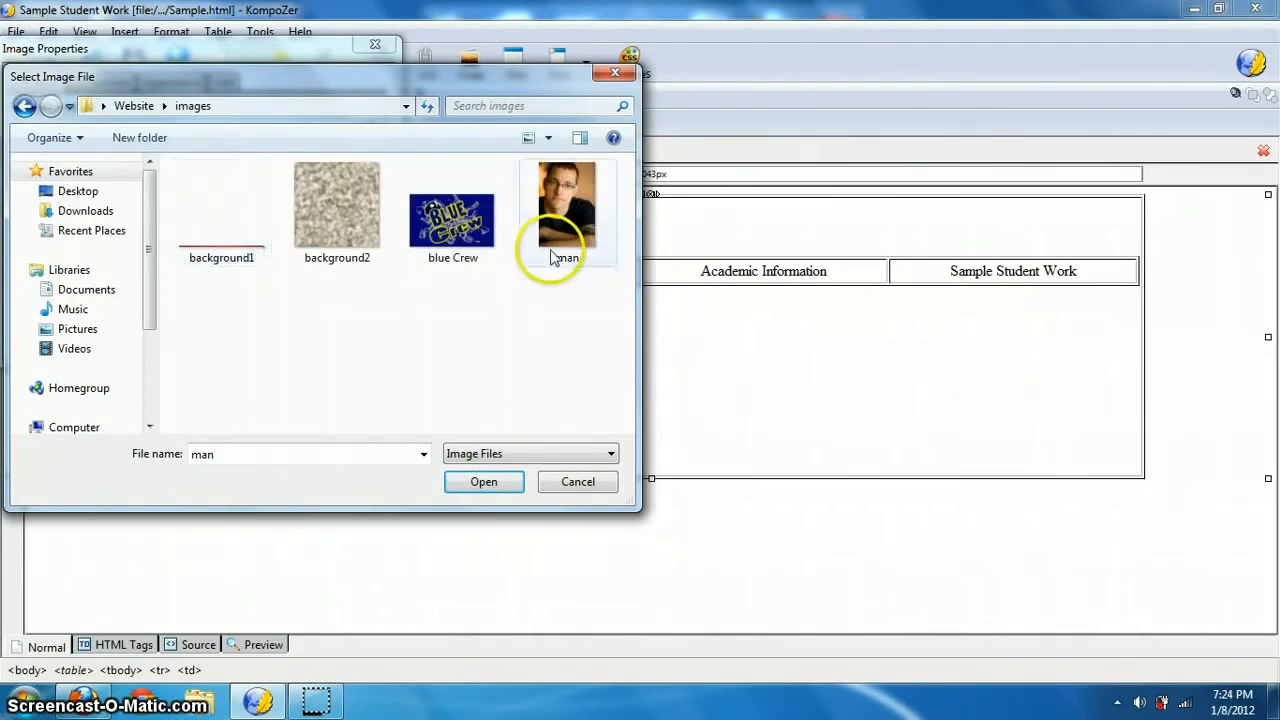
pyautogui.click(557, 212)
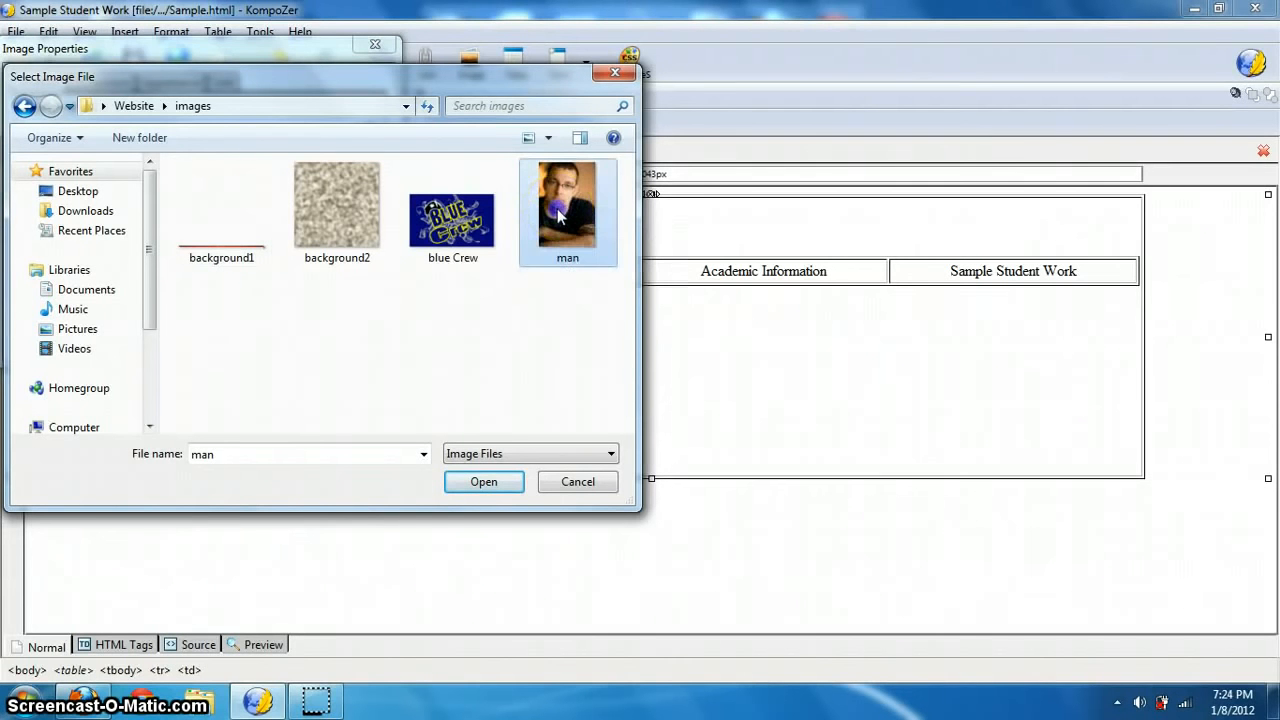
pyautogui.click(484, 484)
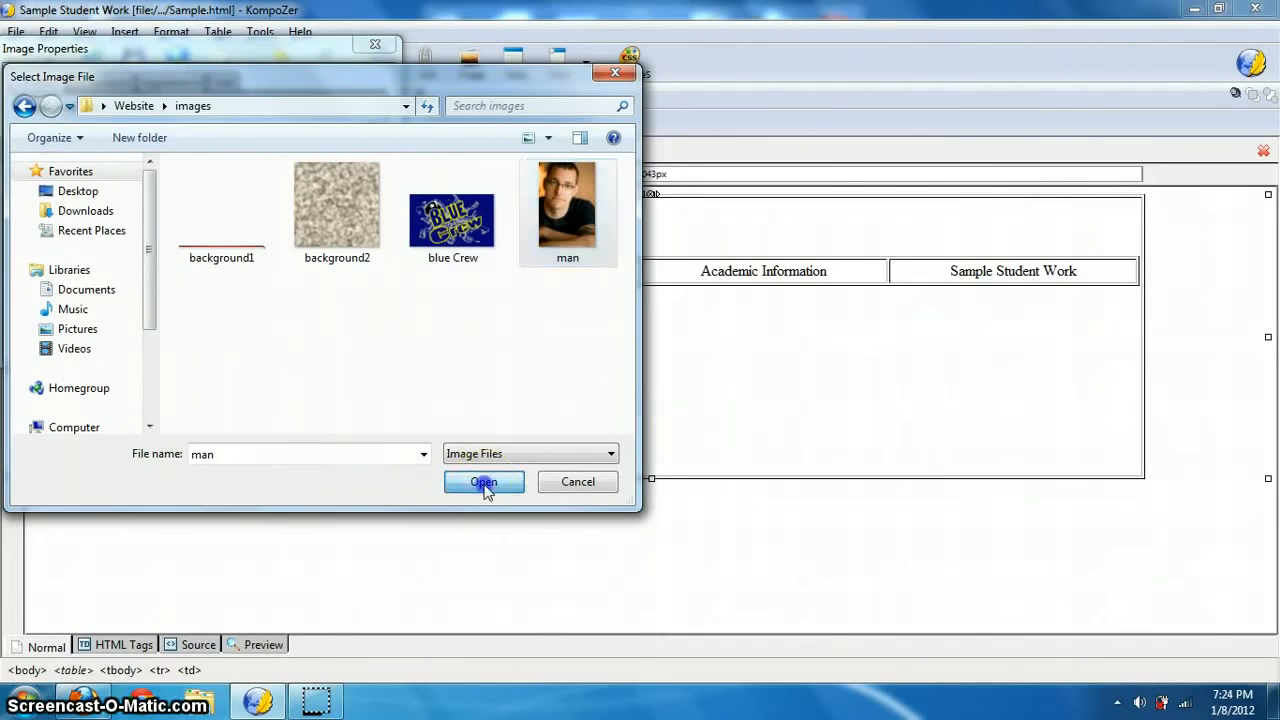
# Examine the Website folder and its images subfolder in Windows Explorer alongside the relative image path images/man.jpg.
pyautogui.click(161, 200)
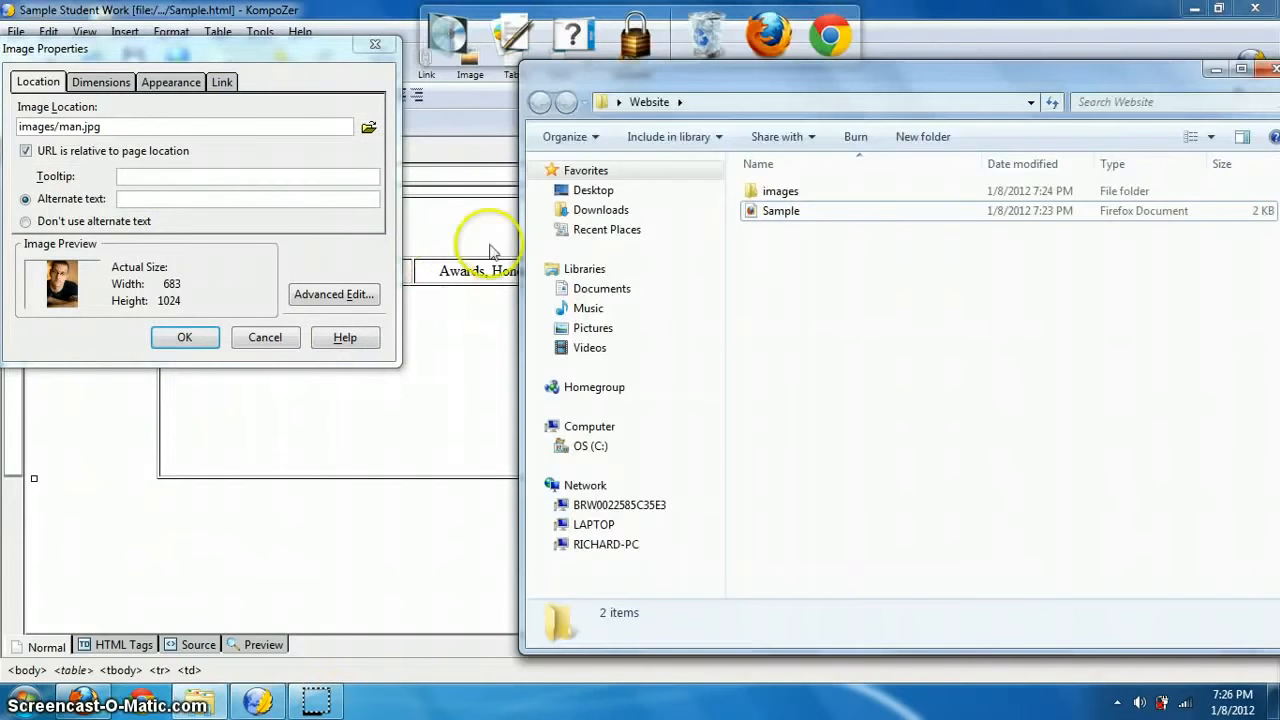
pyautogui.click(484, 195)
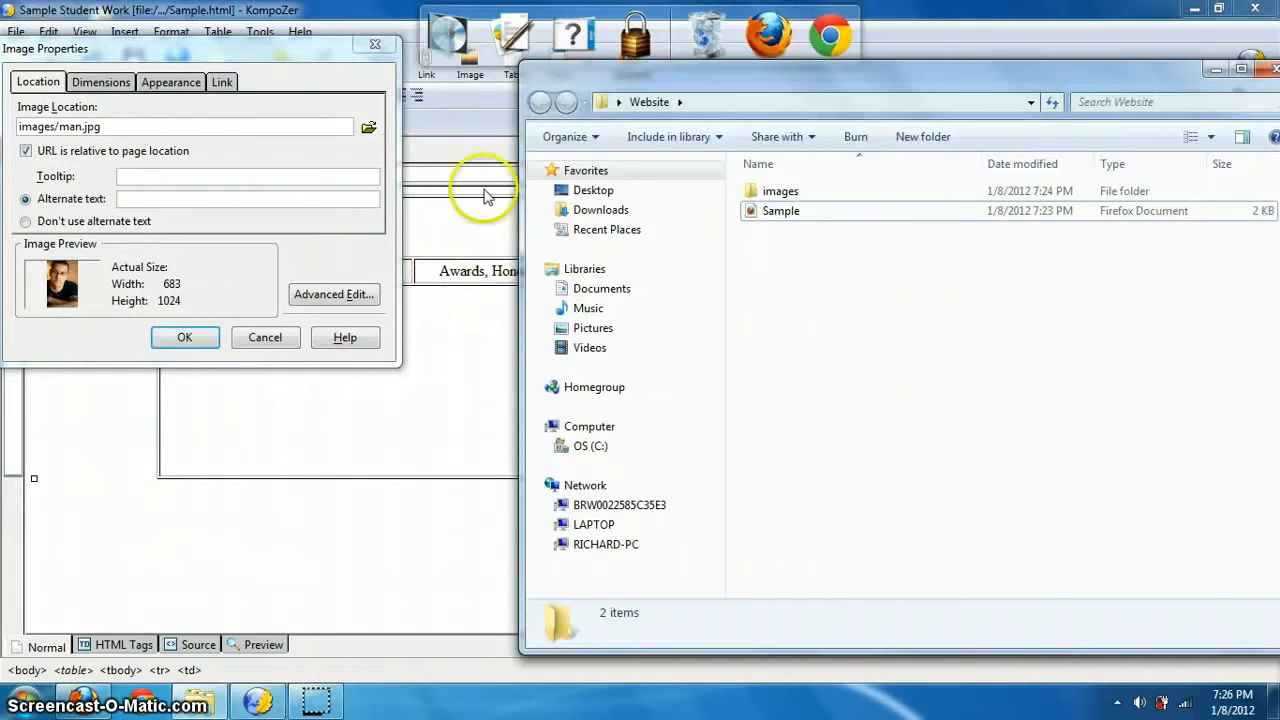
pyautogui.click(165, 127)
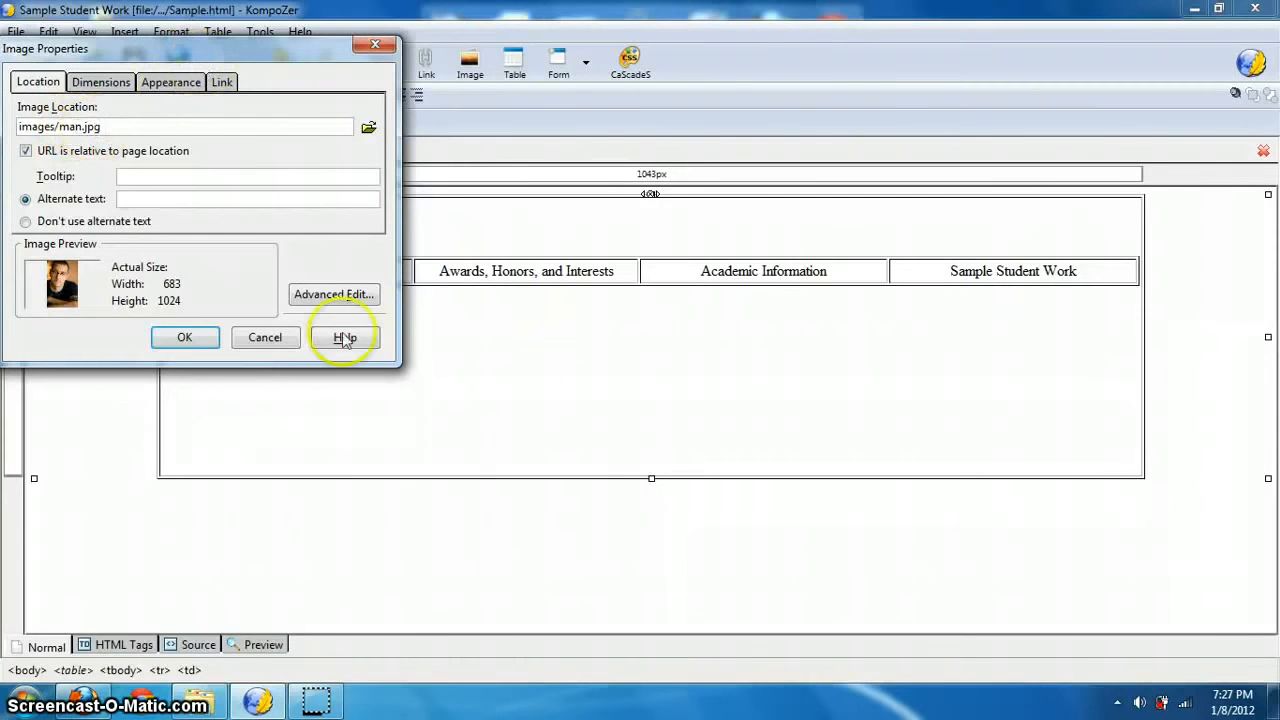
pyautogui.click(199, 700)
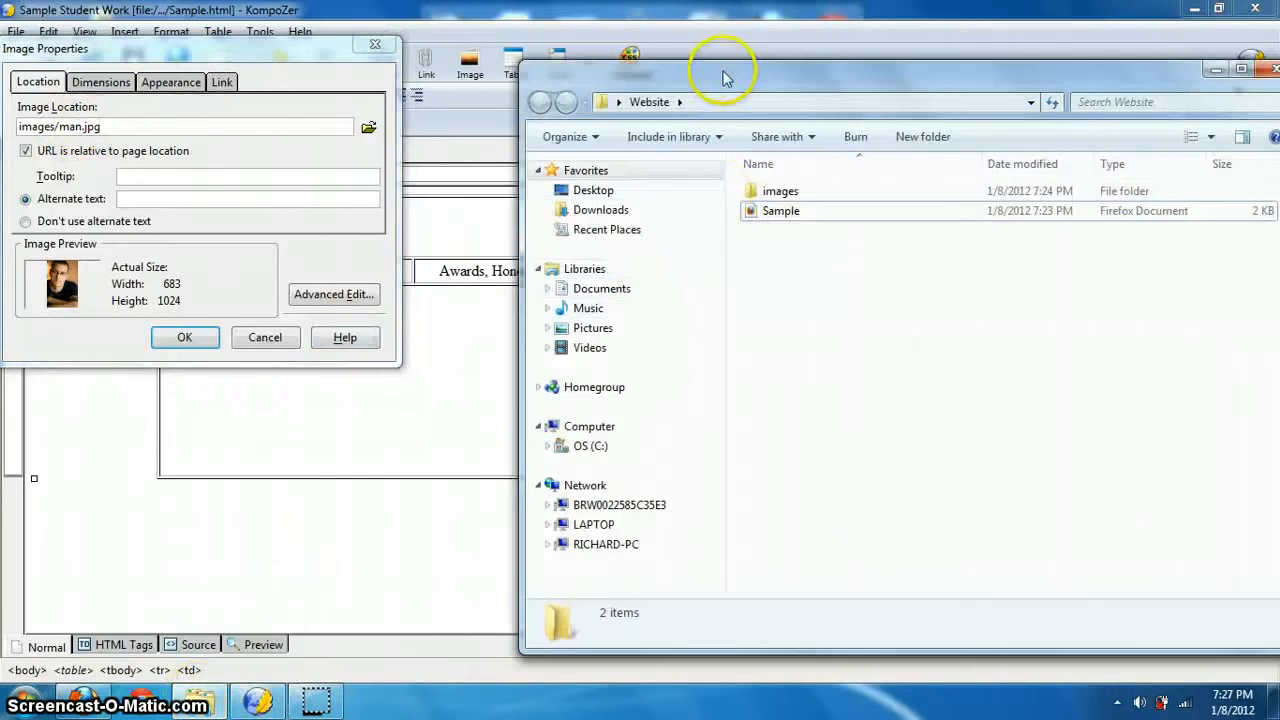
pyautogui.moveTo(712, 79); pyautogui.dragTo(586, 20)
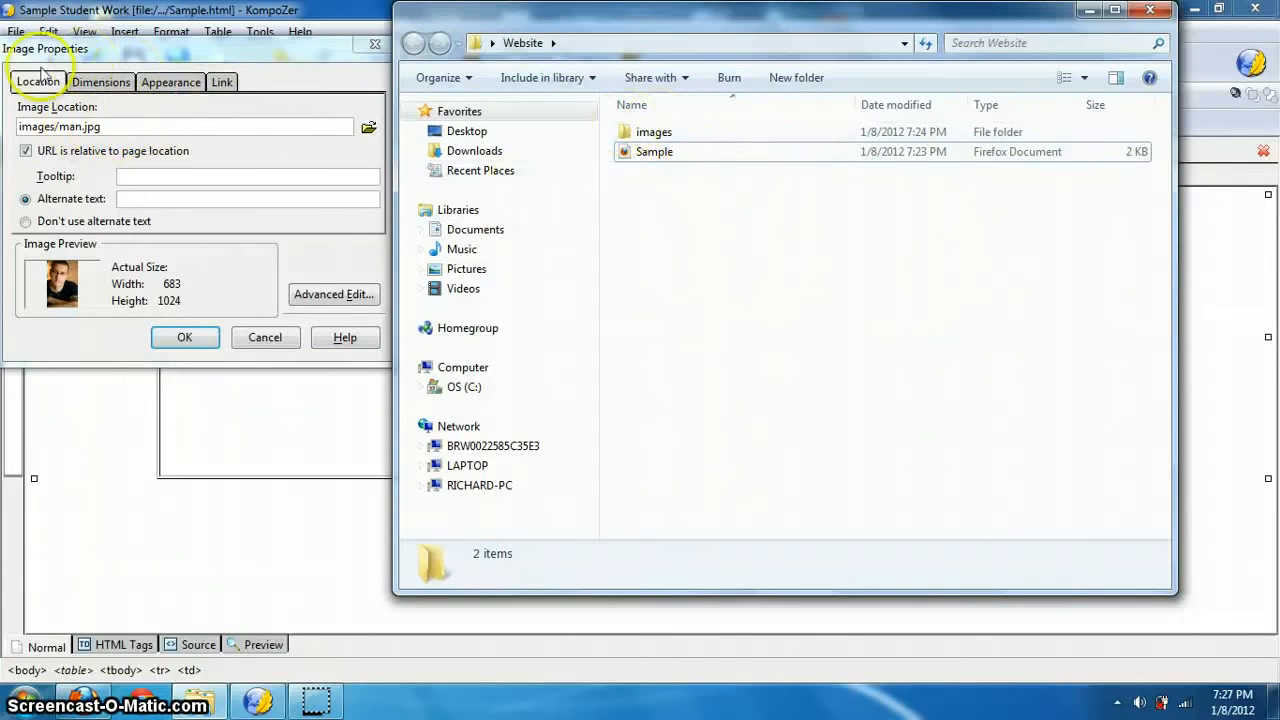
pyautogui.doubleClick(640, 132)
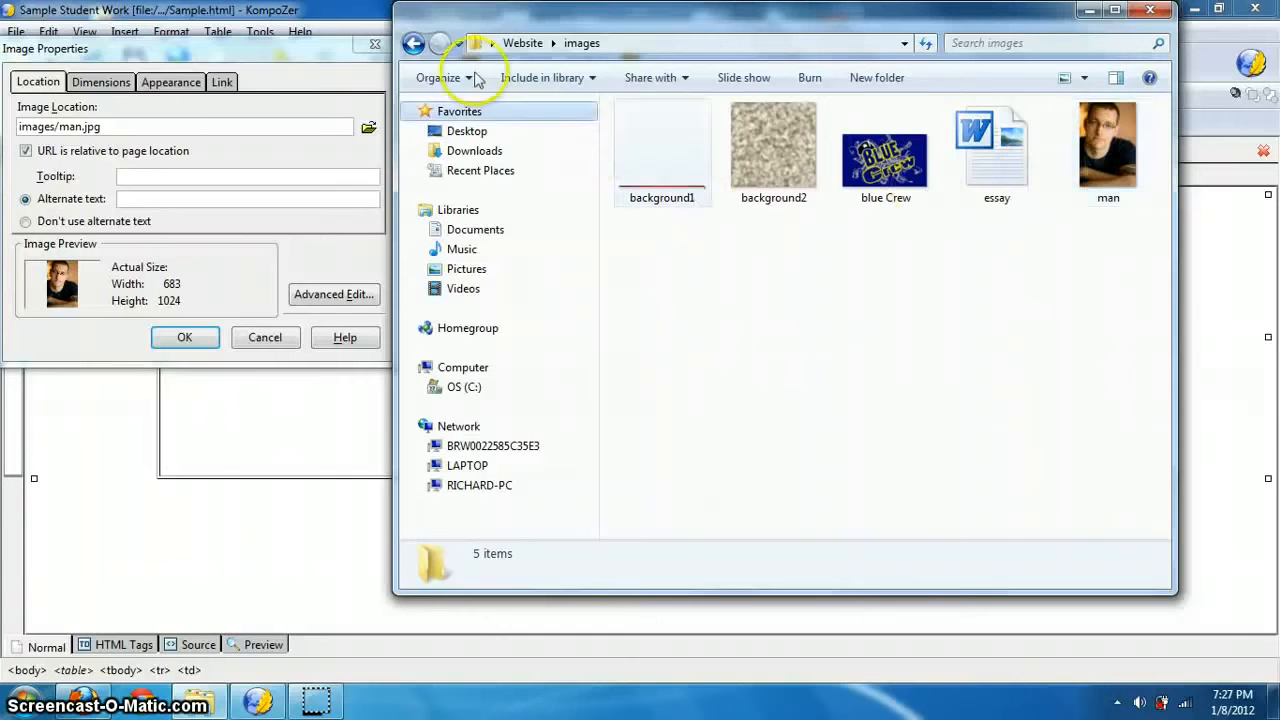
pyautogui.click(413, 43)
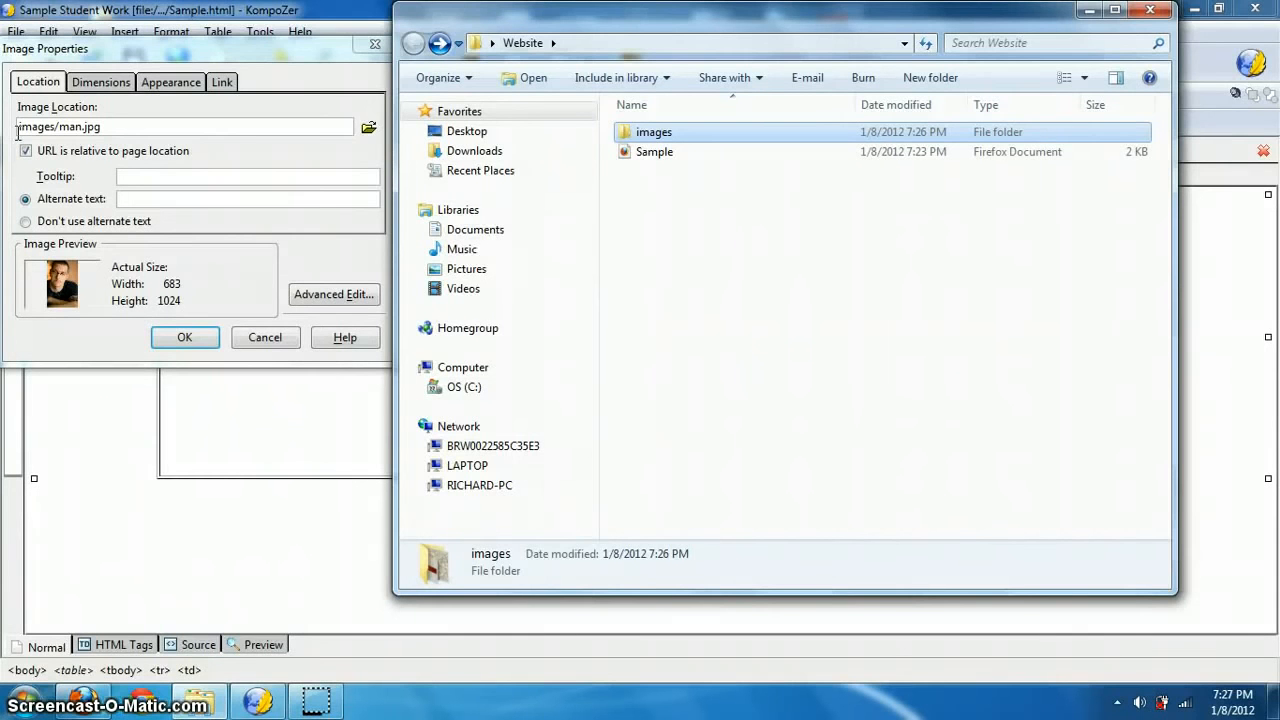
pyautogui.click(662, 168)
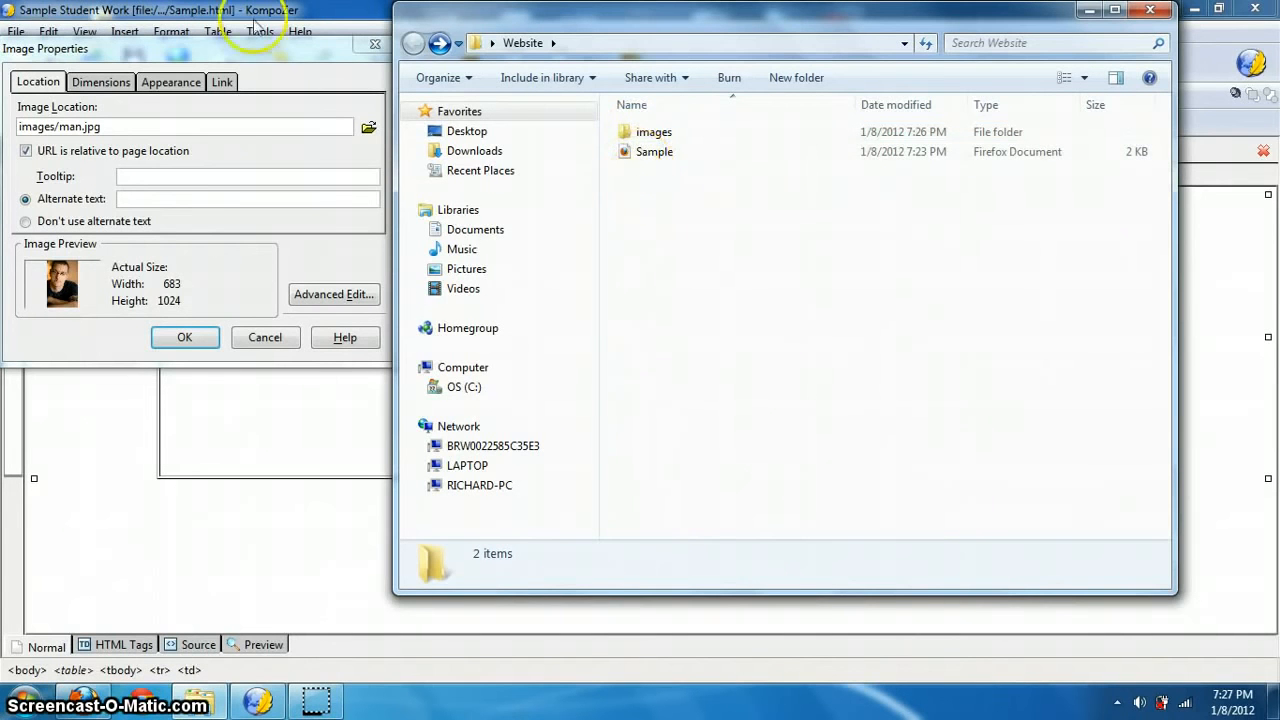
# Give the image the alternate text "Picture of Me" and insert it into the page.
pyautogui.click(284, 52)
pyautogui.moveTo(302, 57); pyautogui.dragTo(777, 120)
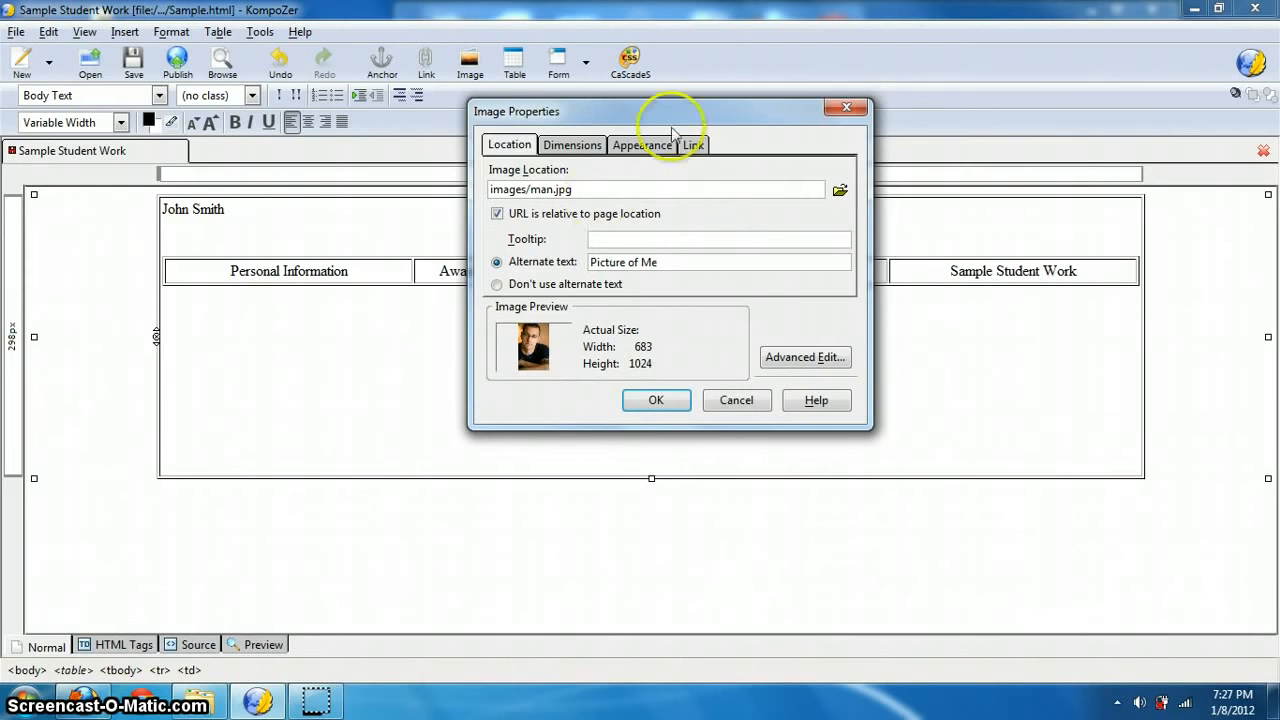
pyautogui.click(652, 401)
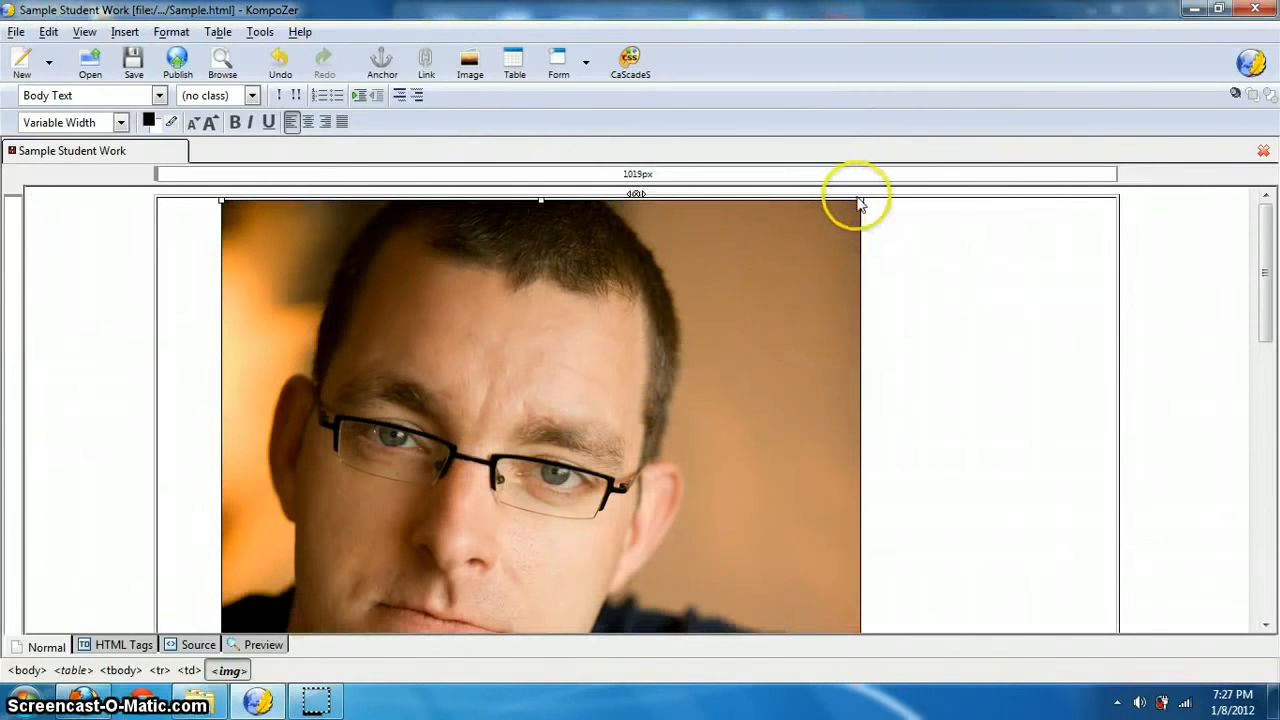
# Shrink the inserted portrait proportionally to a small picture beside the name.
pyautogui.moveTo(534, 343); pyautogui.dragTo(400, 582)
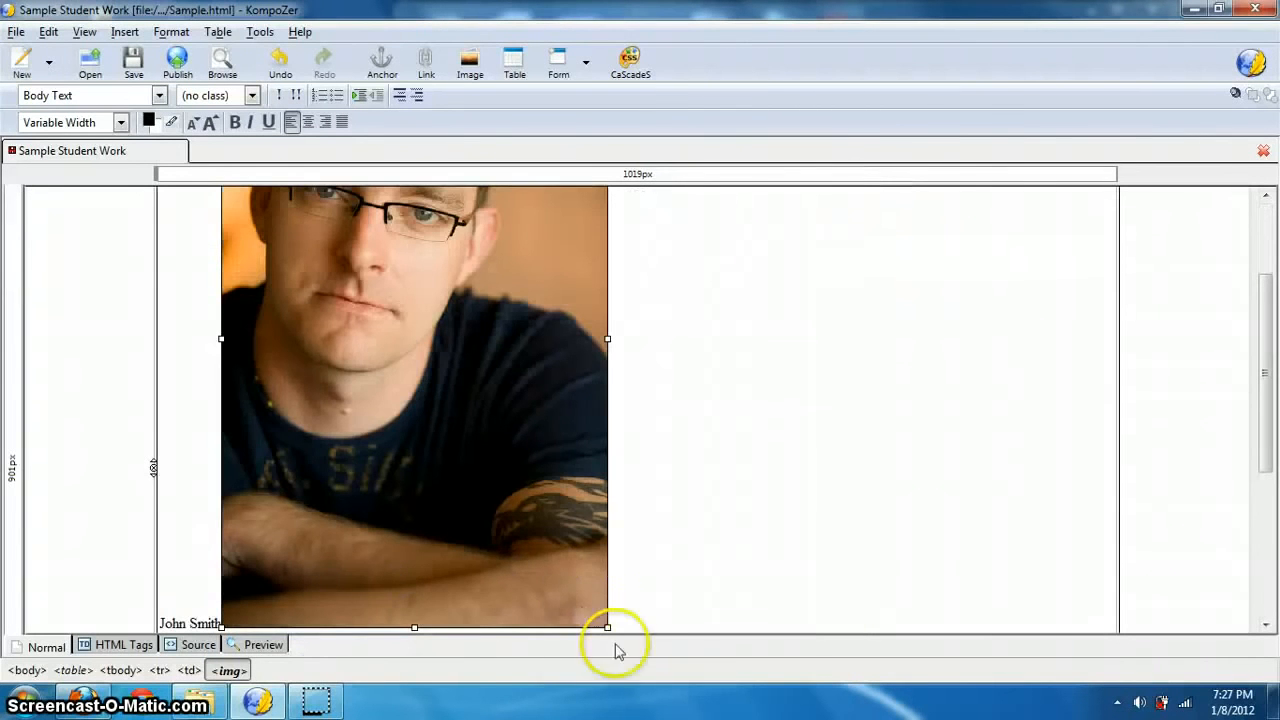
pyautogui.moveTo(607, 627); pyautogui.dragTo(360, 257)
pyautogui.click(543, 283)
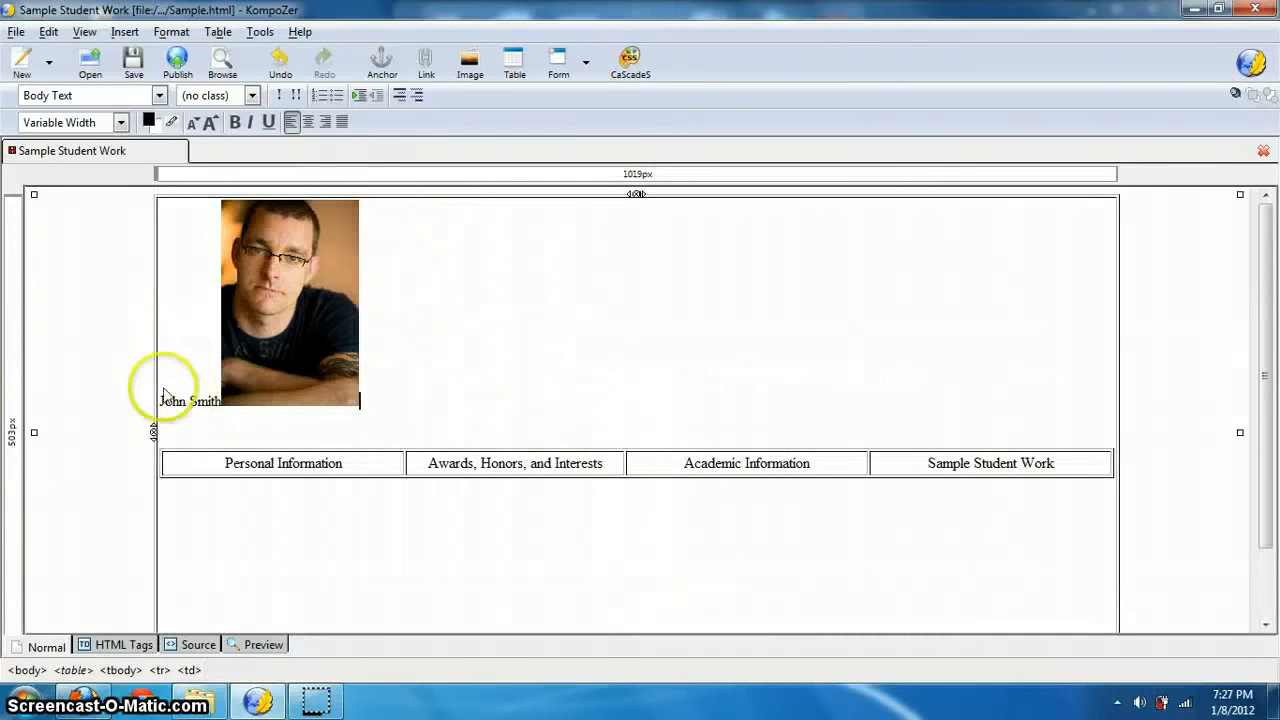
# Try to right-align the line holding the name and portrait.
pyautogui.click(327, 123)
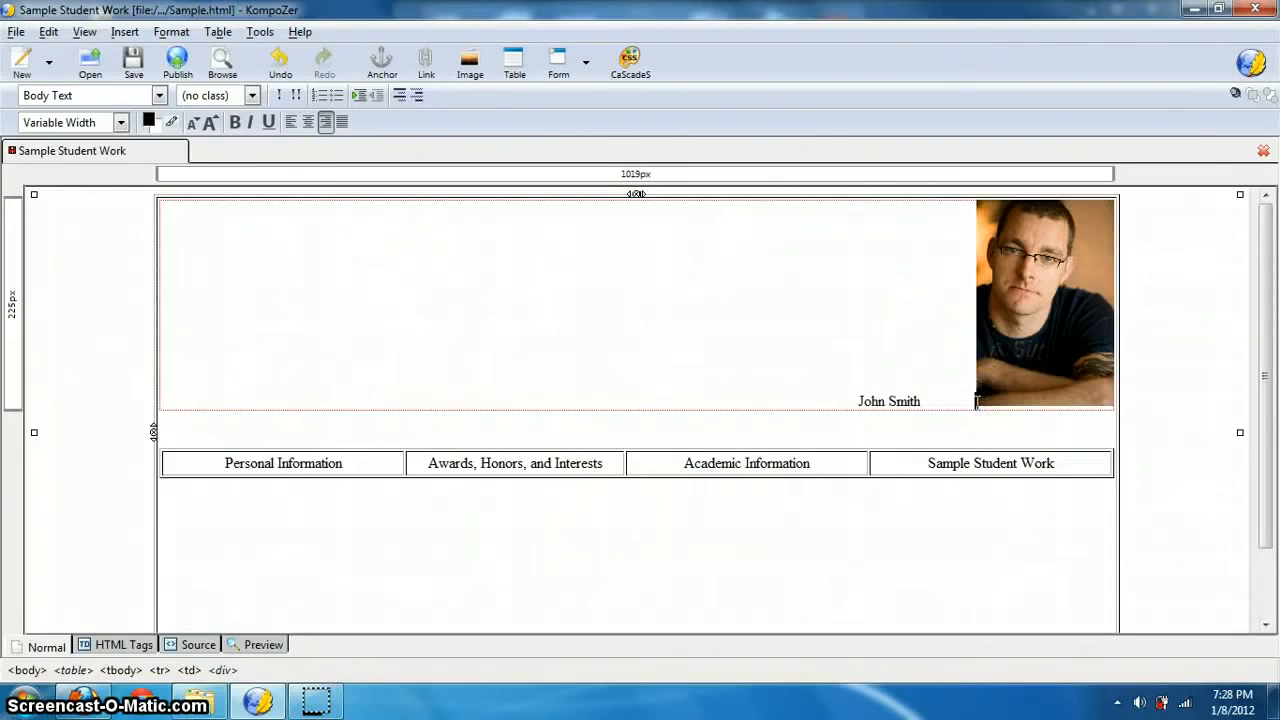
pyautogui.hotkey('ctrl', 'z')
pyautogui.click(528, 308)
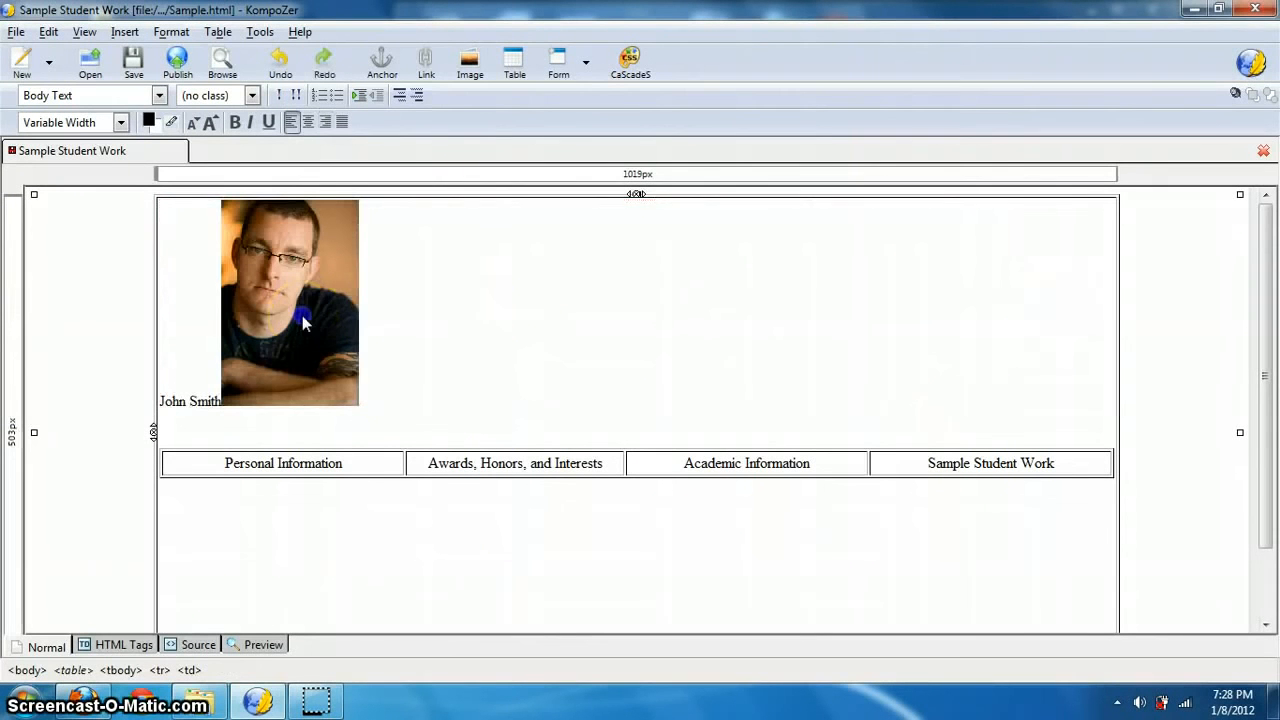
# Insert a table with one row and two columns directly below the name and portrait.
pyautogui.click(197, 418)
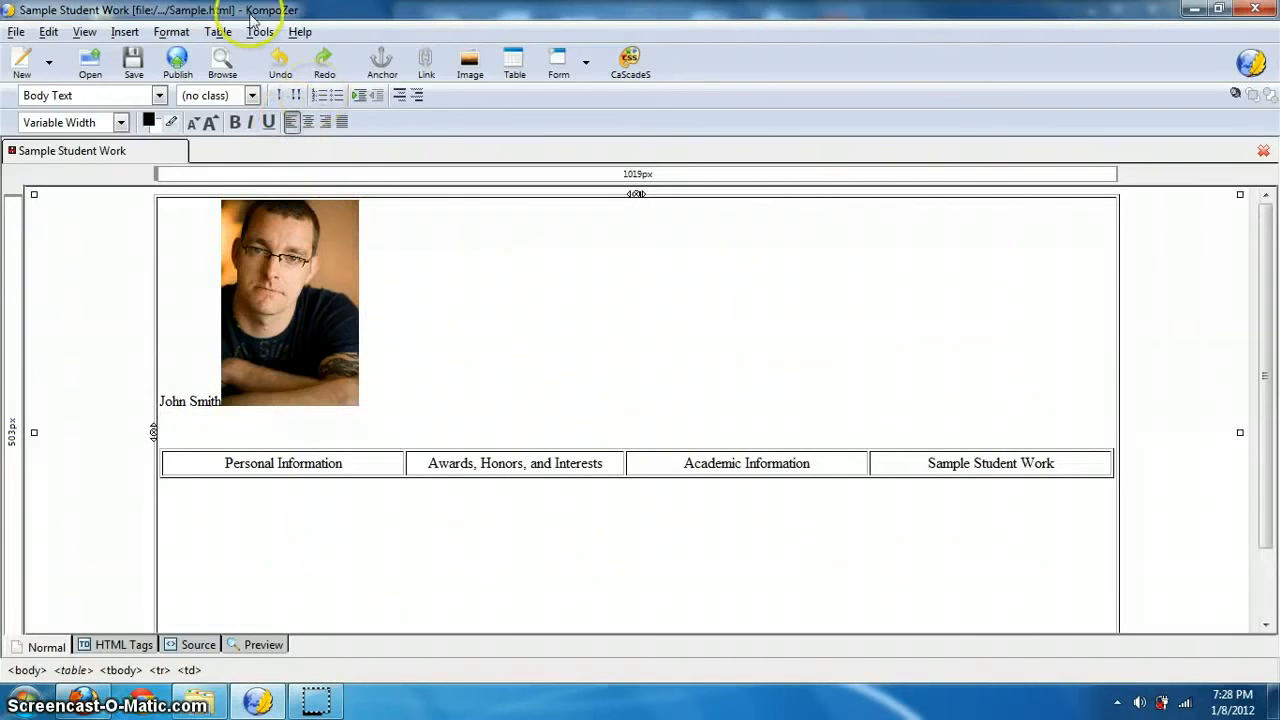
pyautogui.click(124, 31)
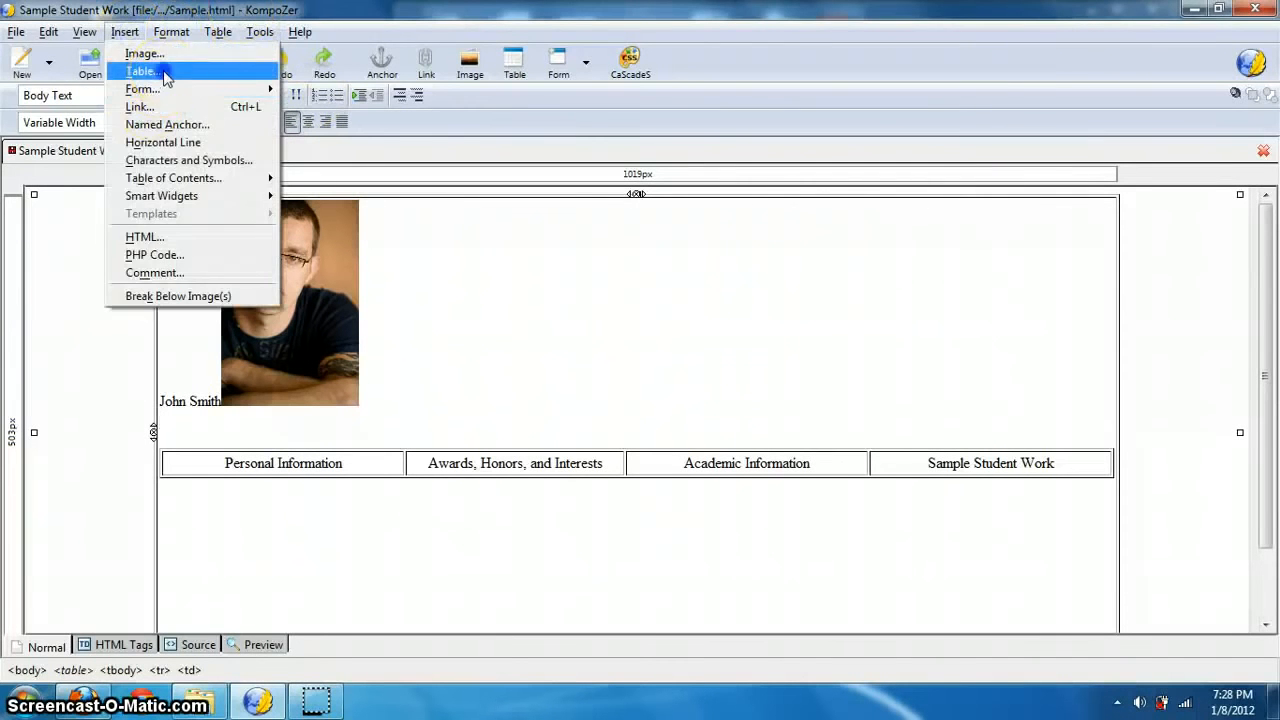
pyautogui.click(158, 67)
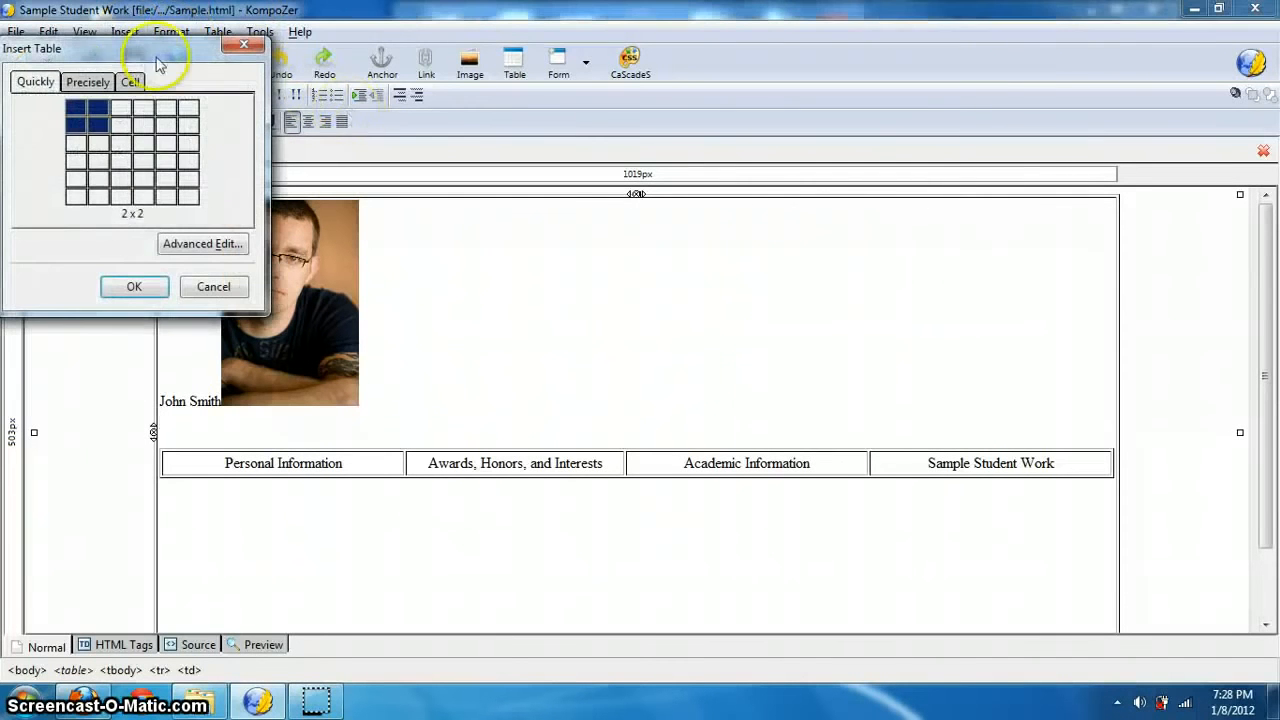
pyautogui.click(101, 113)
# Move the portrait into the new table's right cell and the name into its left cell, removing the empty line above the table.
pyautogui.moveTo(332, 308); pyautogui.dragTo(324, 297)
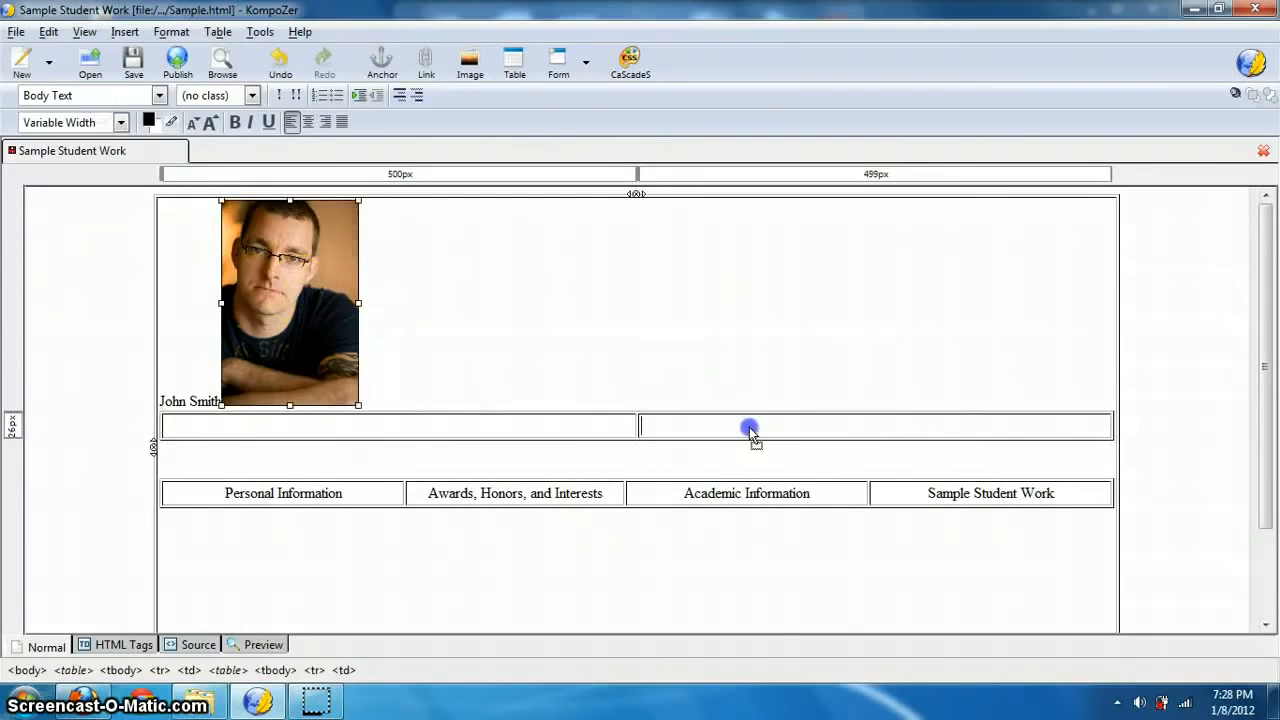
pyautogui.moveTo(752, 430); pyautogui.dragTo(740, 429)
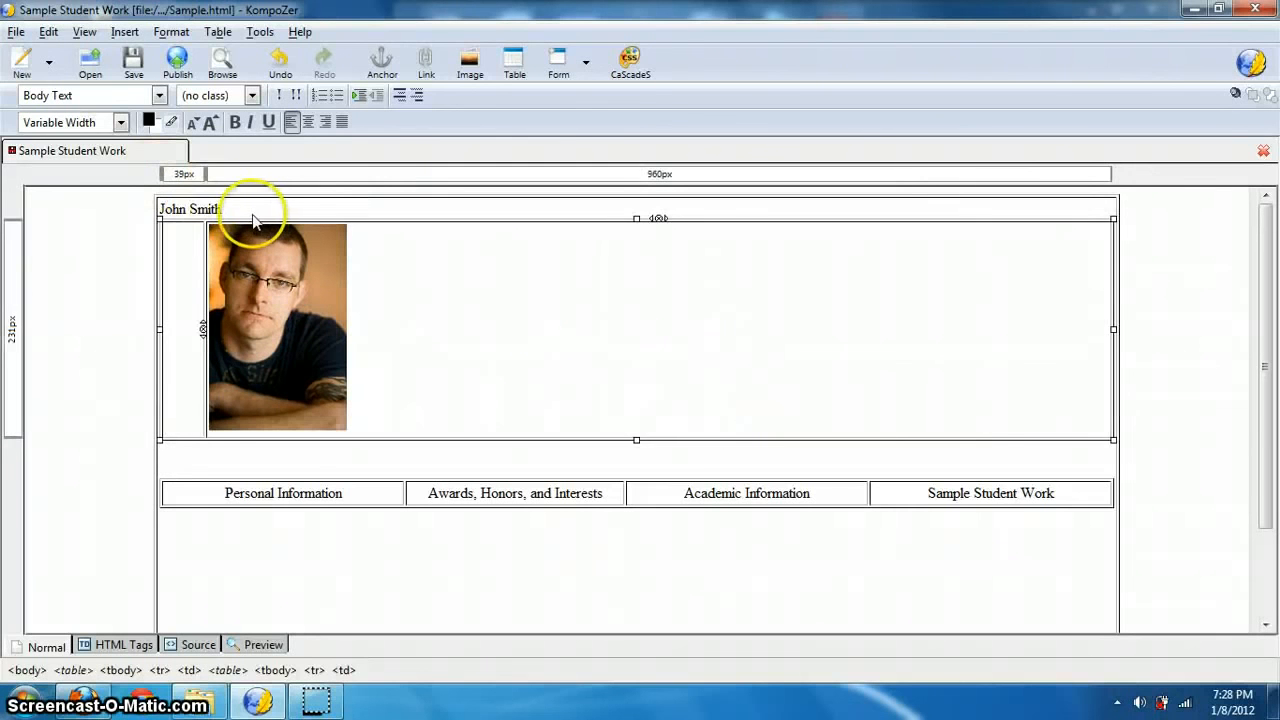
pyautogui.moveTo(253, 220); pyautogui.dragTo(180, 264)
pyautogui.click(443, 212)
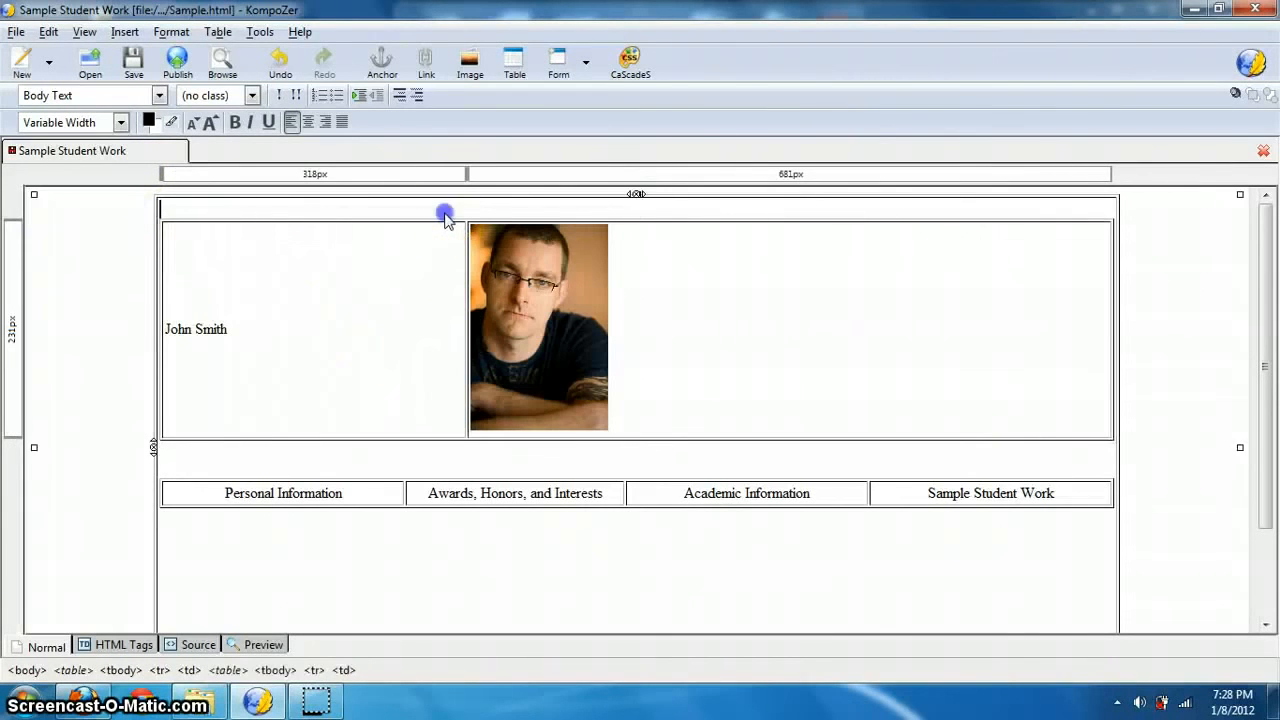
pyautogui.press('Delete')
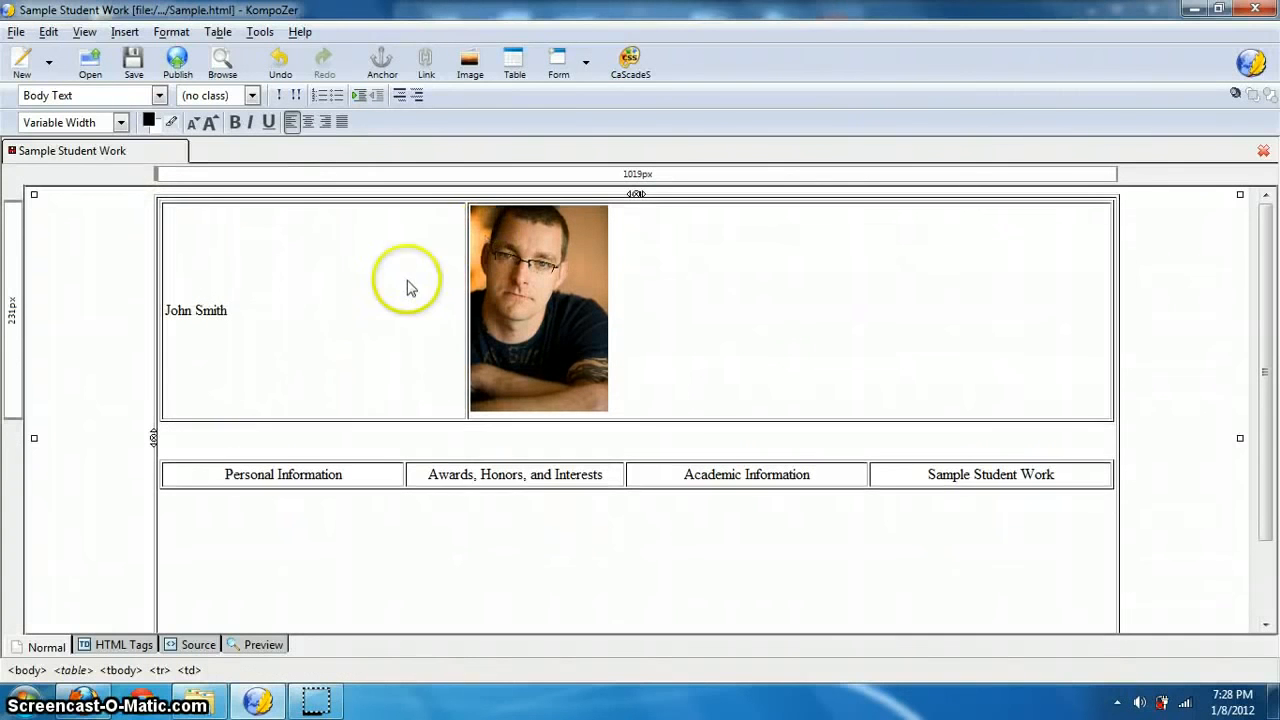
# Adjust the header table's columns to about 766 px for the name and about 233 px for the portrait.
pyautogui.click(300, 311)
pyautogui.click(519, 312)
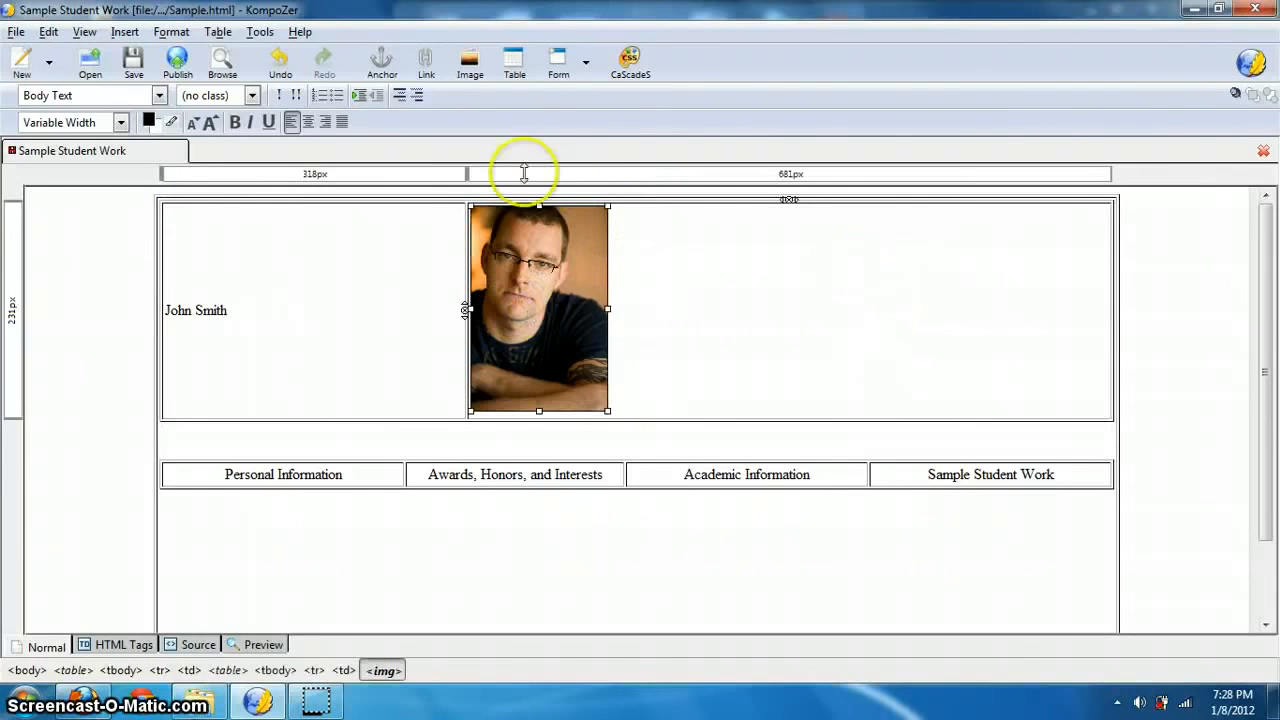
pyautogui.moveTo(466, 177); pyautogui.dragTo(683, 191)
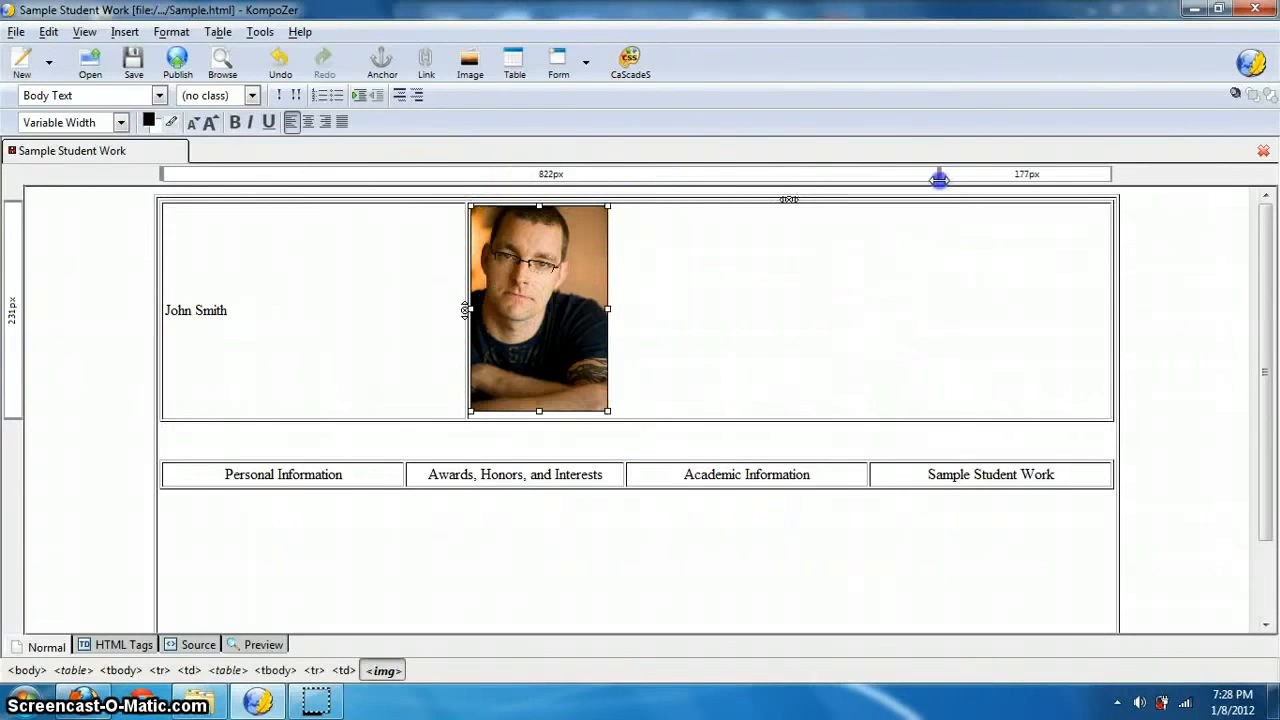
pyautogui.moveTo(939, 178); pyautogui.dragTo(966, 175)
pyautogui.click(781, 258)
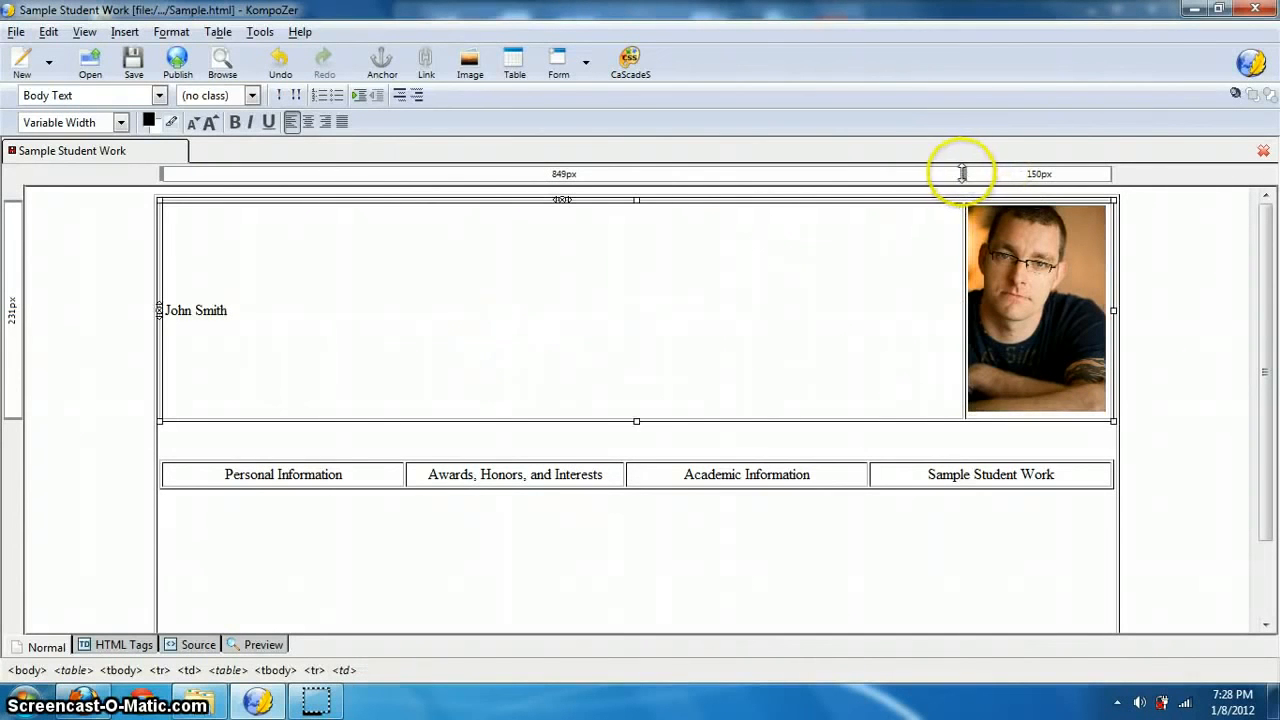
pyautogui.click(910, 175)
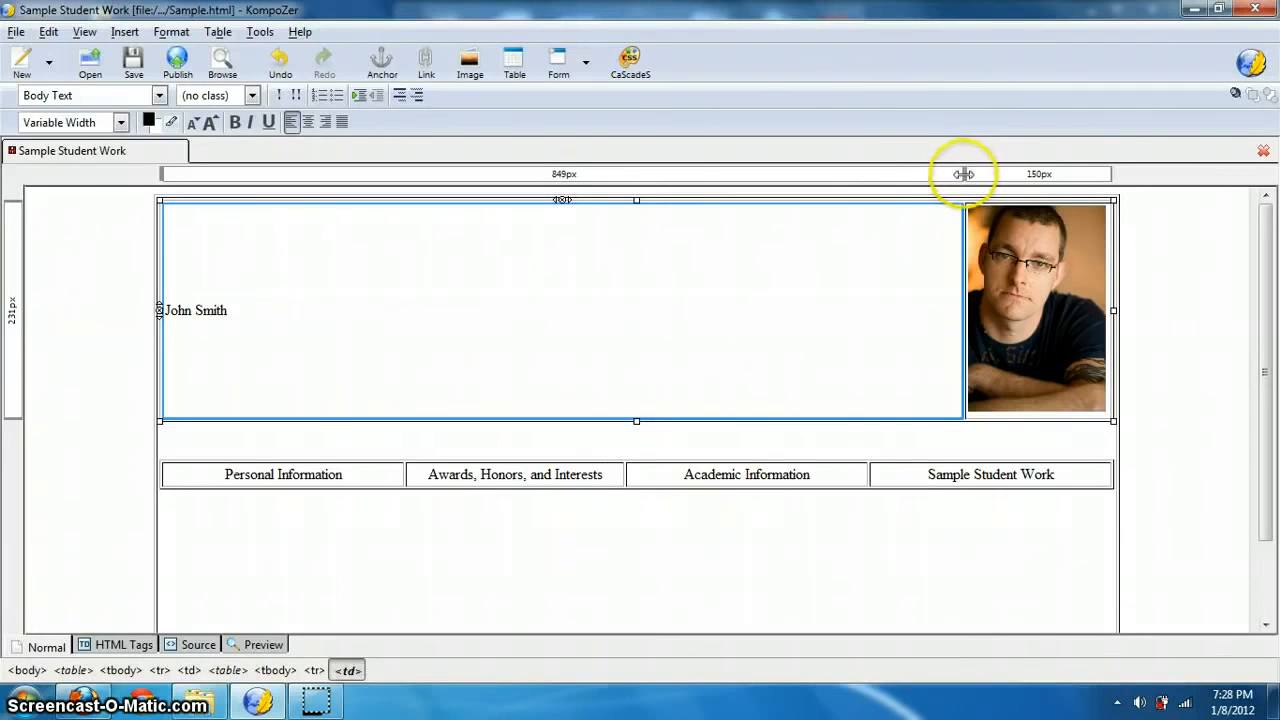
pyautogui.moveTo(888, 173); pyautogui.dragTo(886, 174)
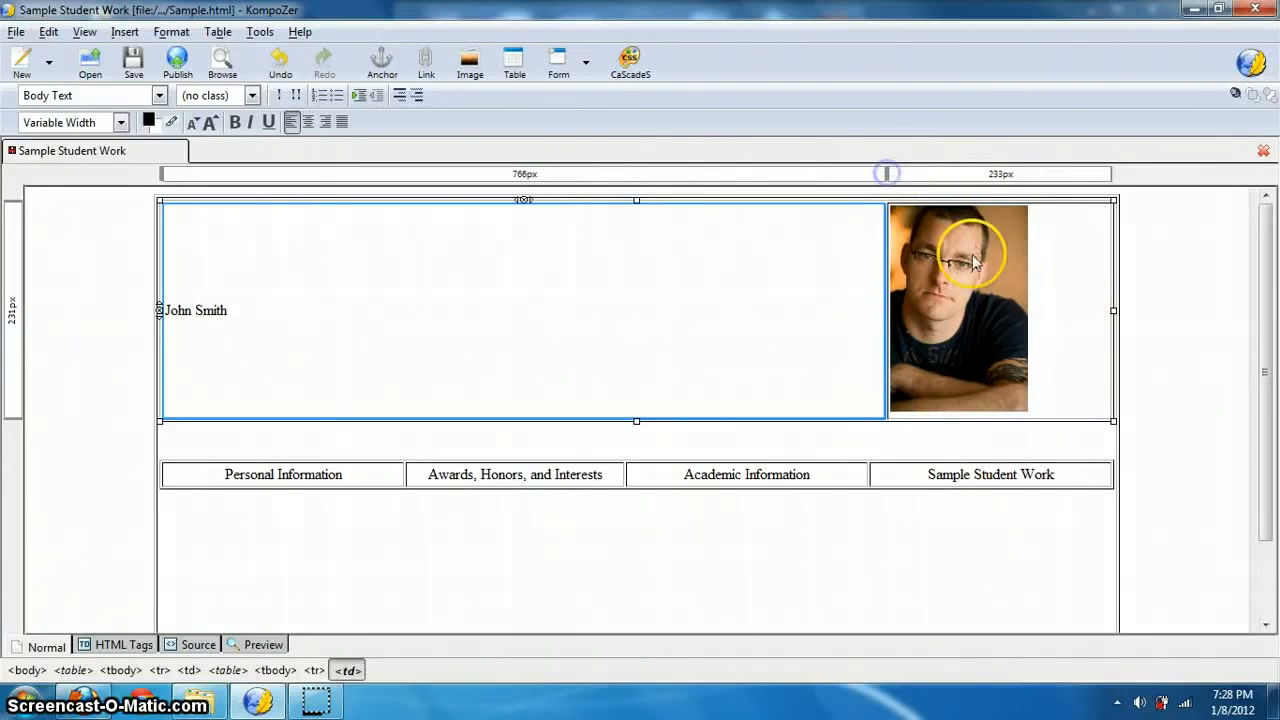
# Enlarge the portrait proportionally until it nearly fills the width of its cell.
pyautogui.click(957, 366)
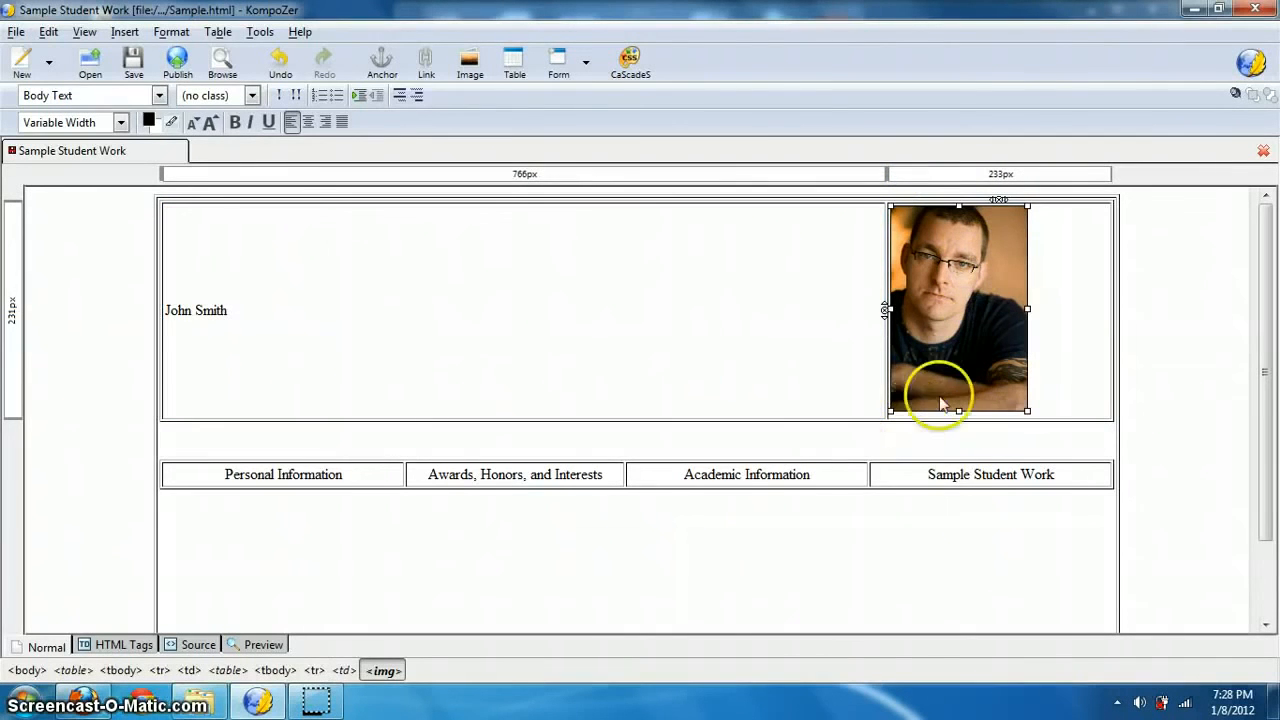
pyautogui.moveTo(1027, 410); pyautogui.dragTo(1080, 443)
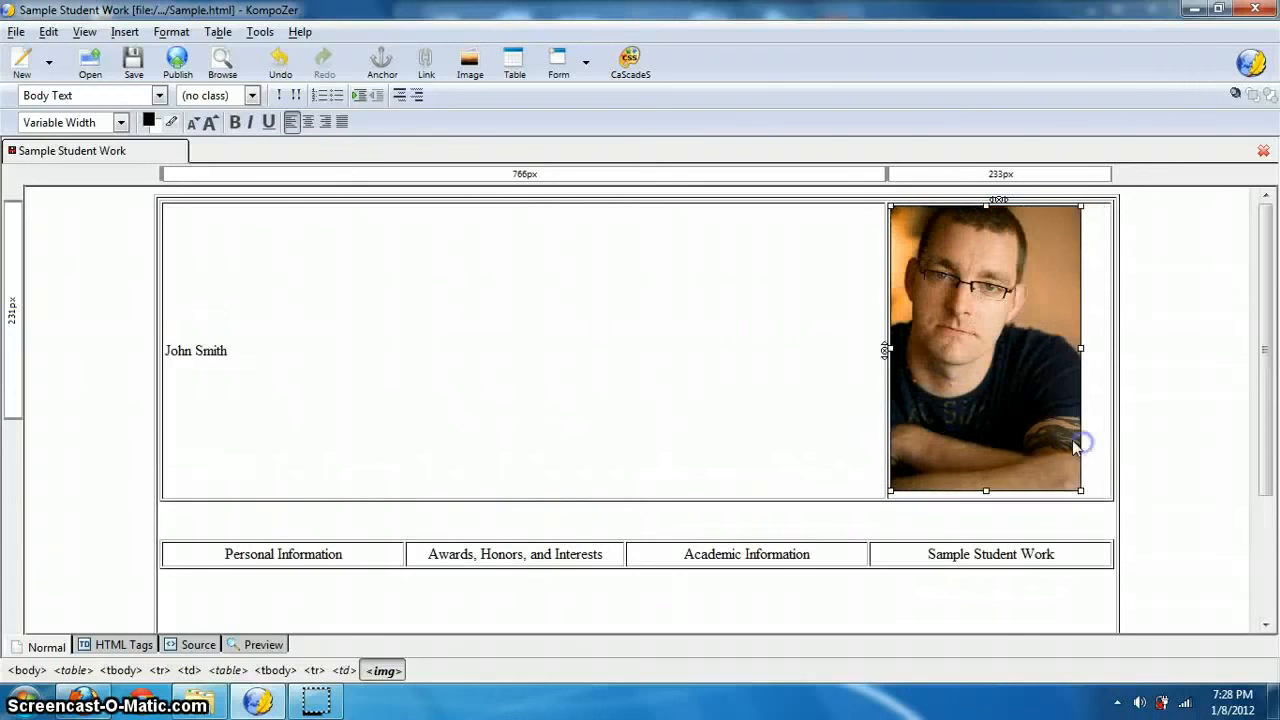
pyautogui.click(259, 337)
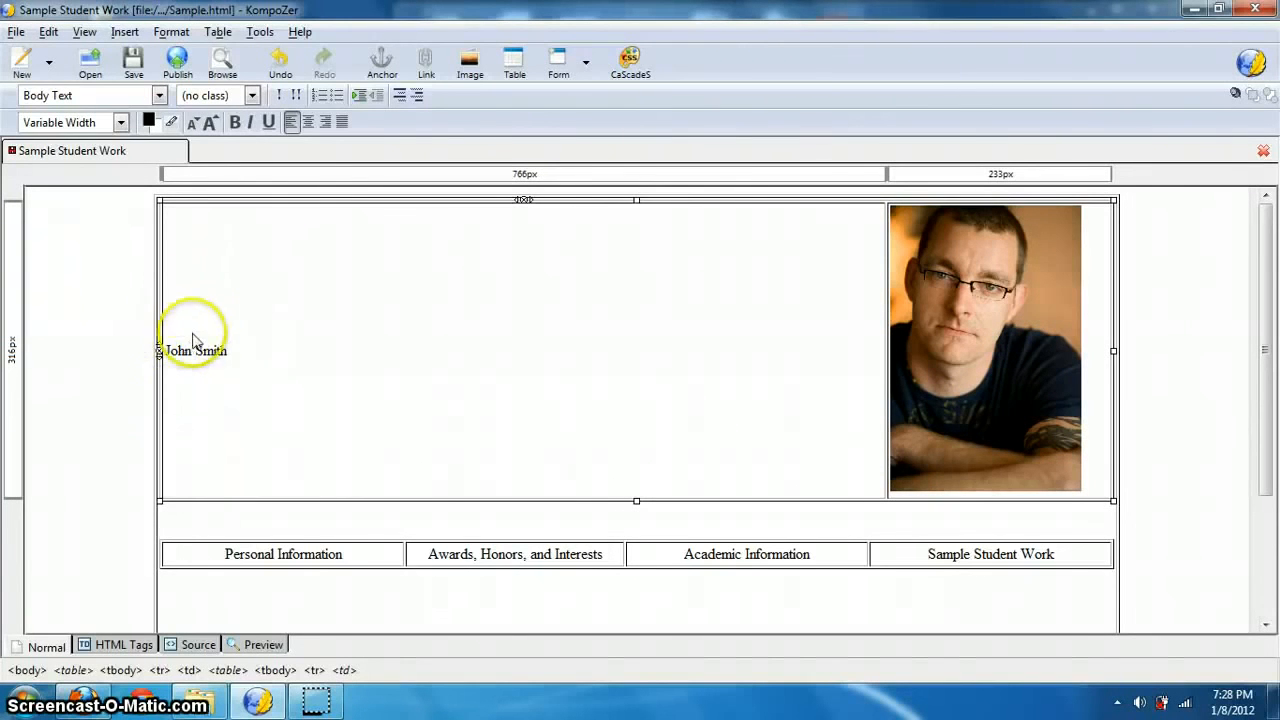
# Set the name cell's content alignment to Top vertically and Left horizontally.
pyautogui.click(228, 266)
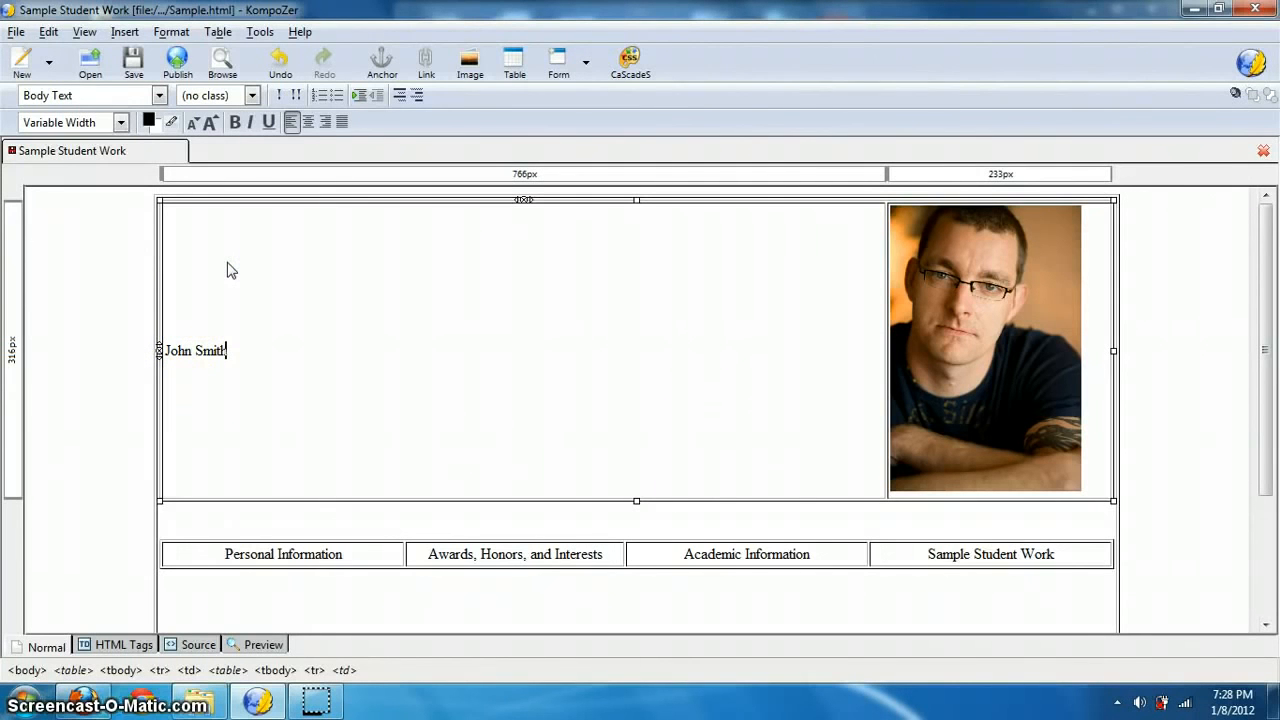
pyautogui.rightClick(228, 271)
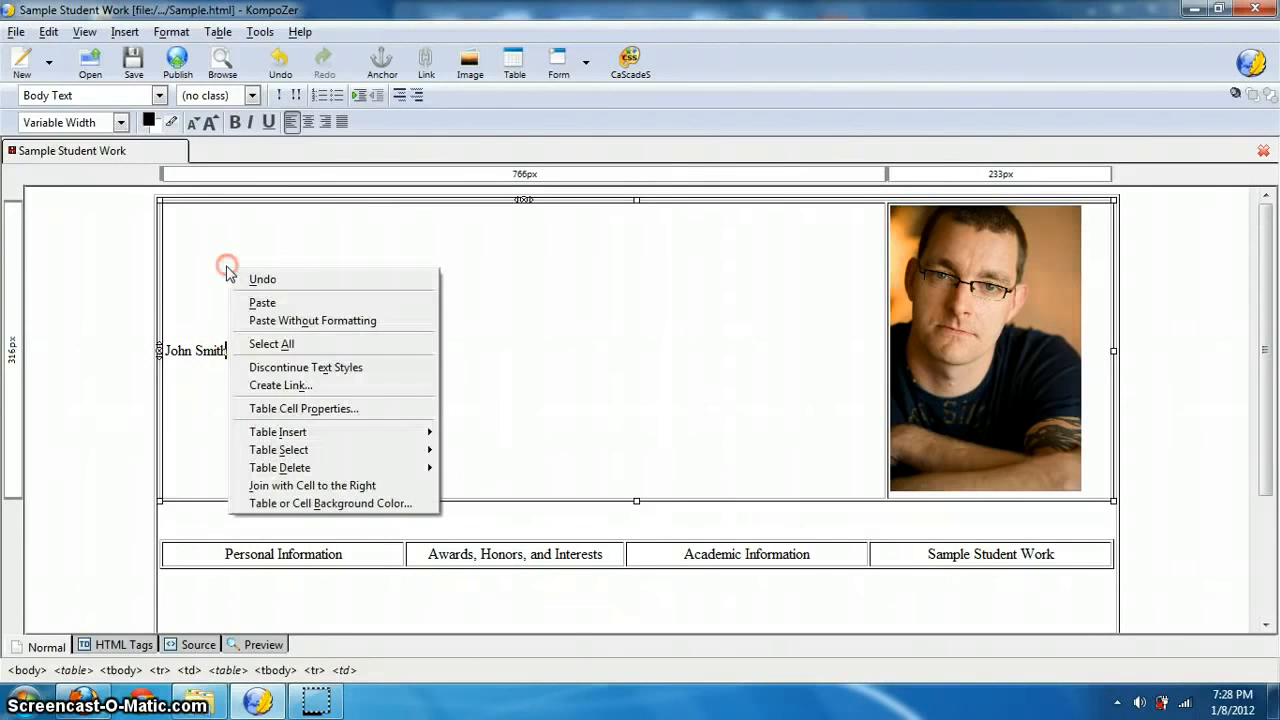
pyautogui.click(280, 409)
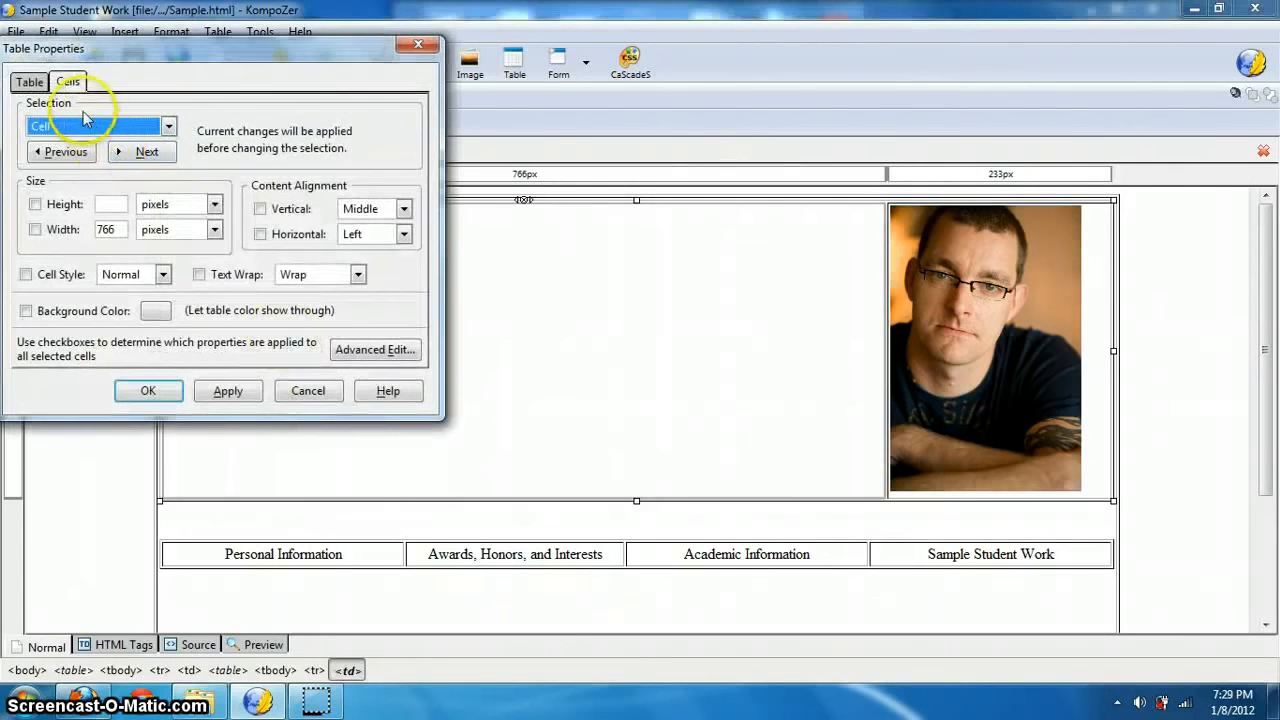
pyautogui.click(261, 209)
pyautogui.click(29, 81)
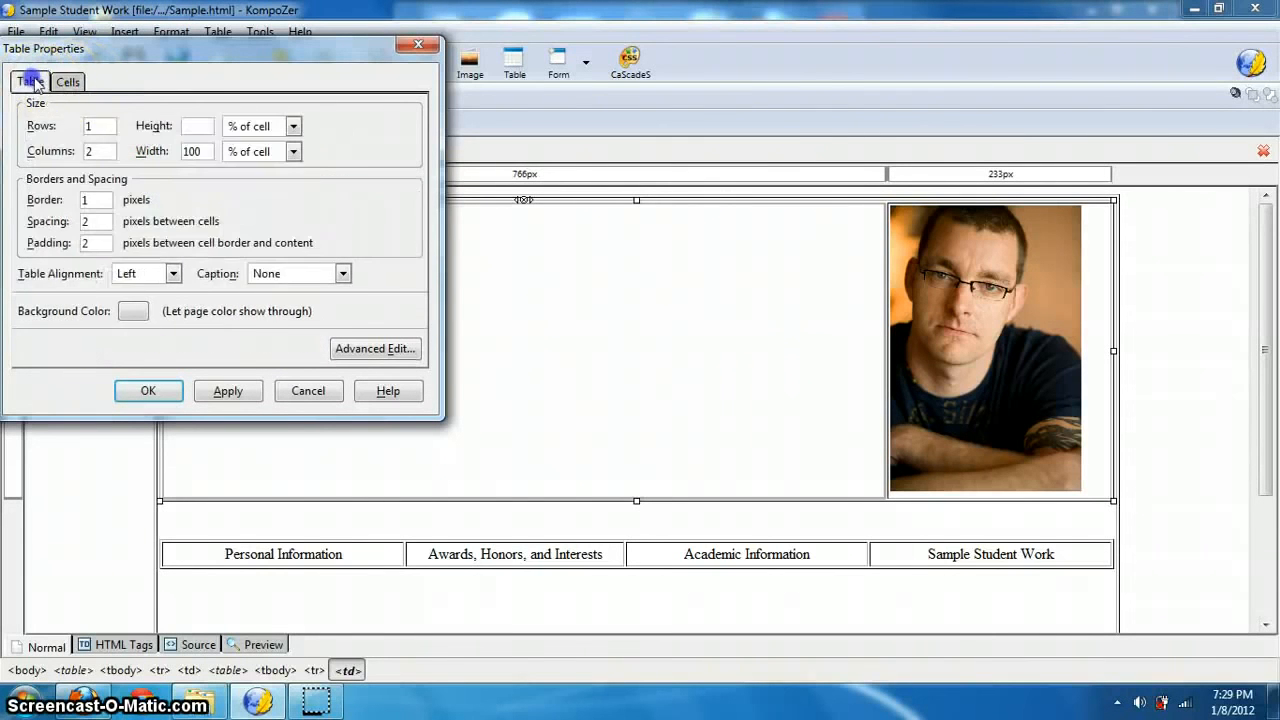
pyautogui.click(68, 81)
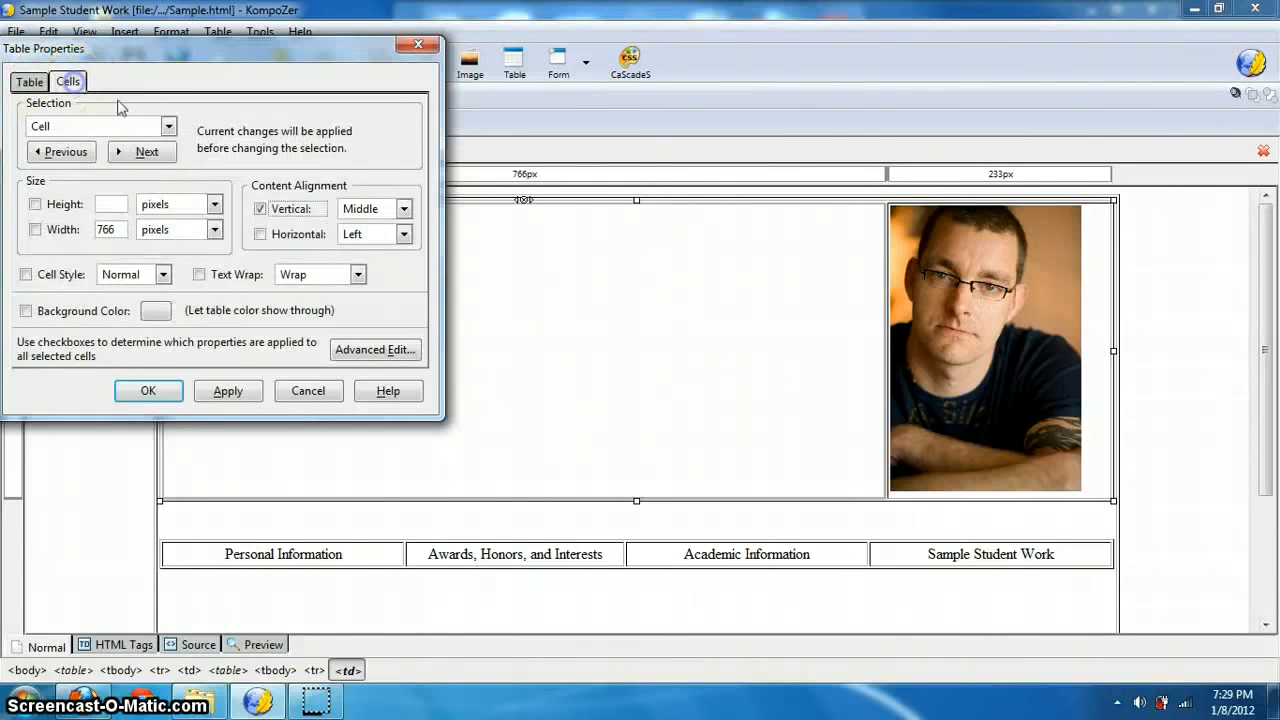
pyautogui.click(360, 209)
pyautogui.click(356, 231)
pyautogui.click(297, 240)
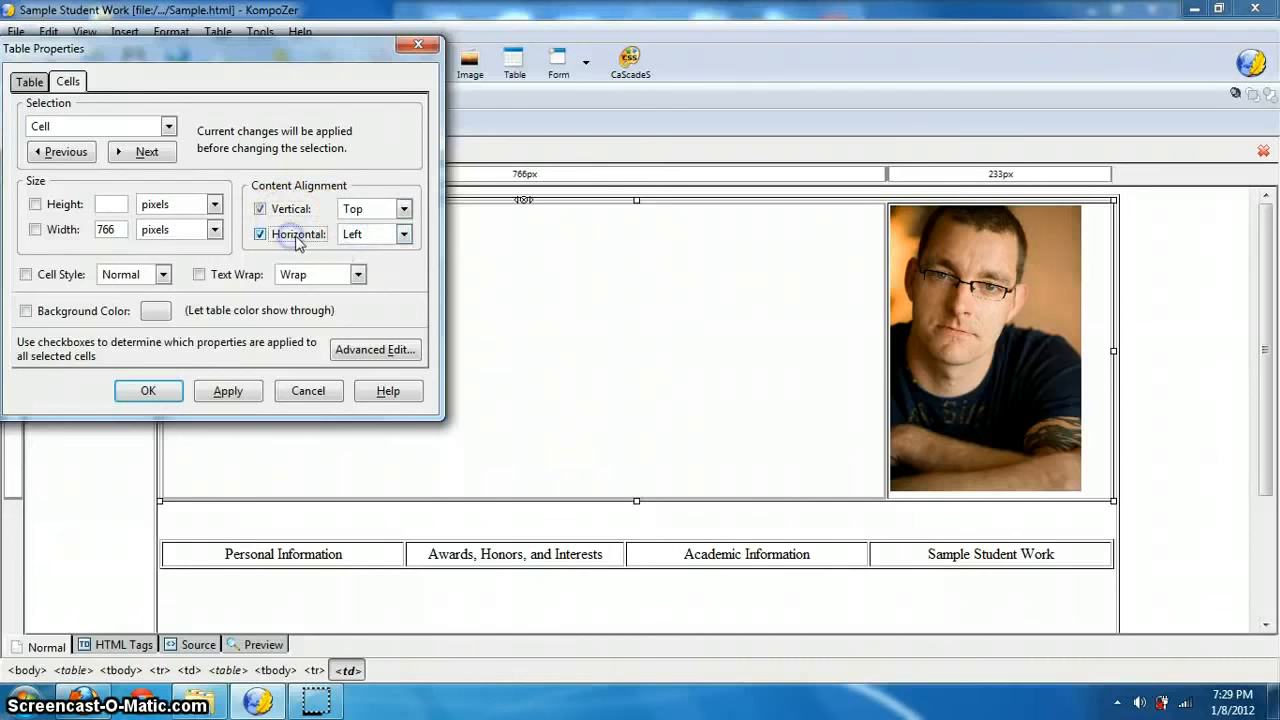
pyautogui.click(228, 391)
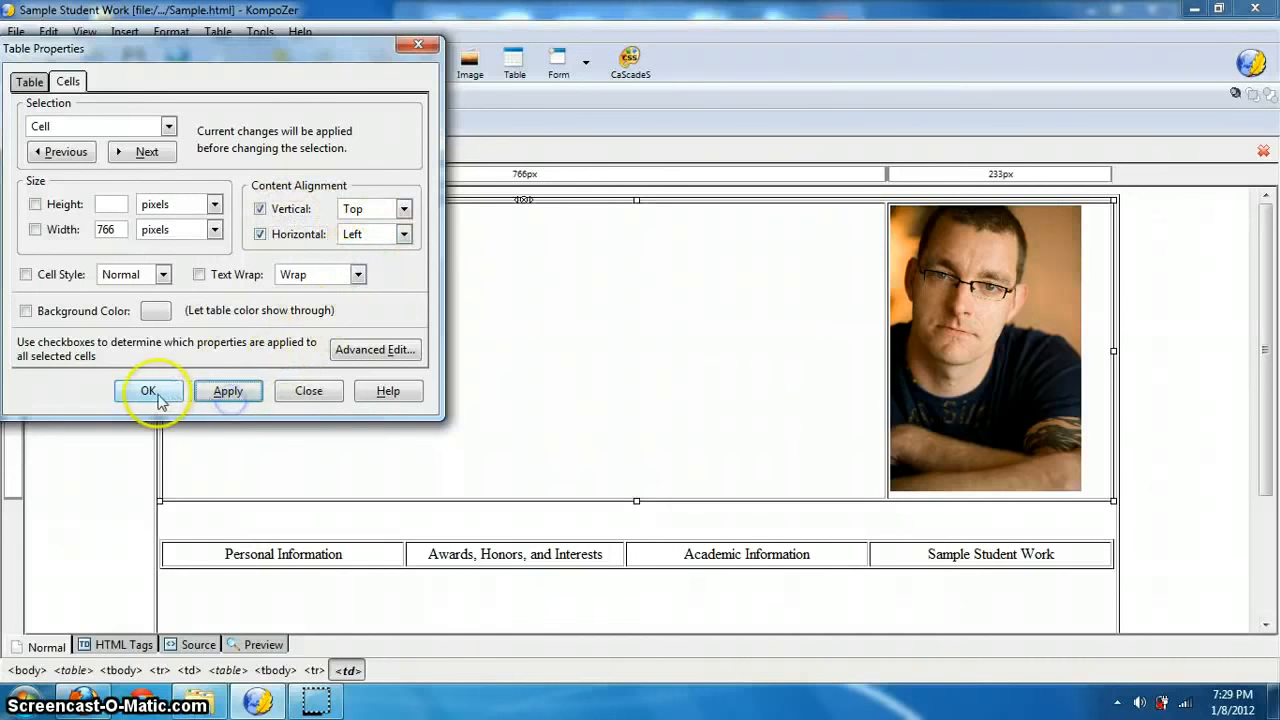
pyautogui.click(148, 391)
pyautogui.click(445, 345)
# Enlarge the name's text several font size levels so it reads as a large heading.
pyautogui.click(253, 218)
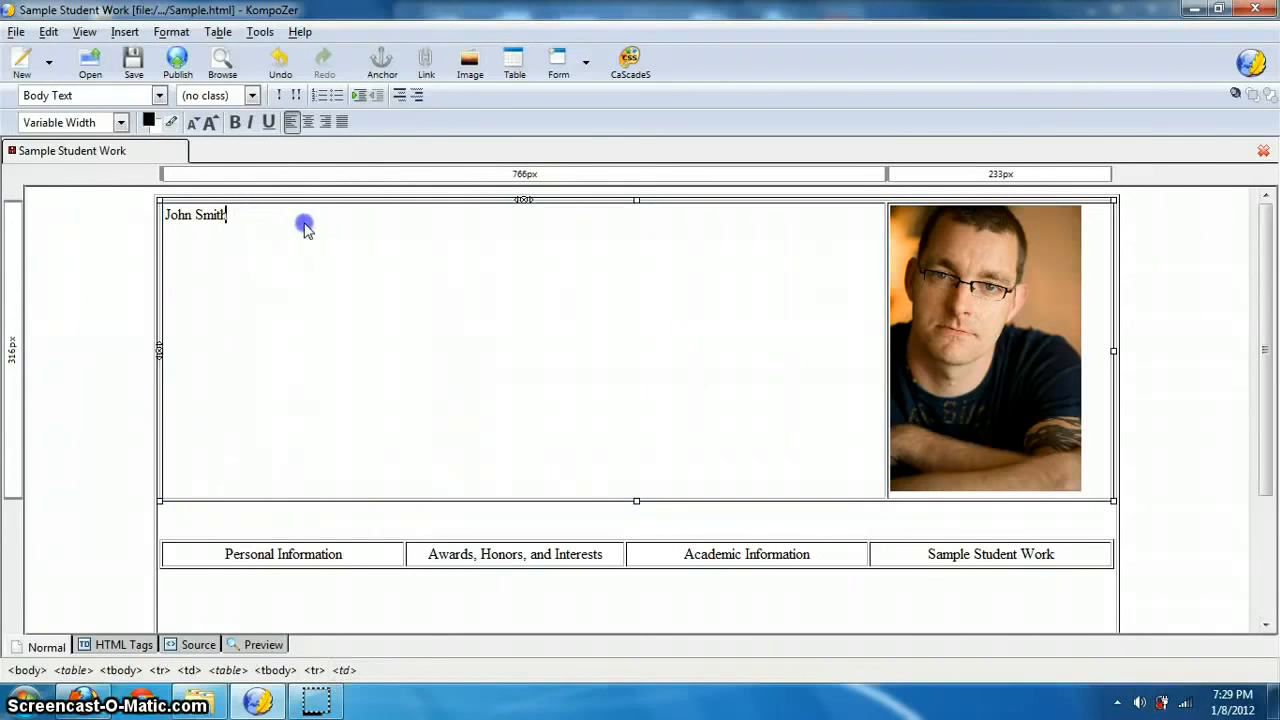
pyautogui.moveTo(305, 228); pyautogui.dragTo(71, 197)
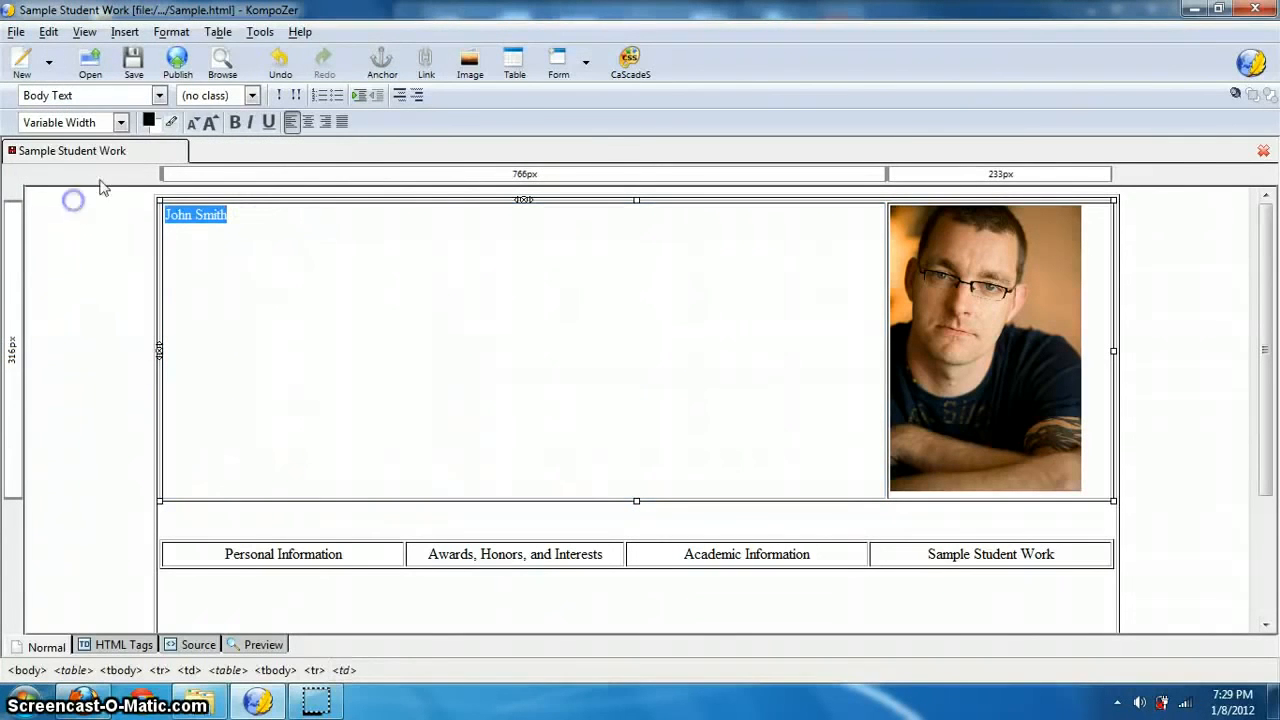
pyautogui.click(210, 123)
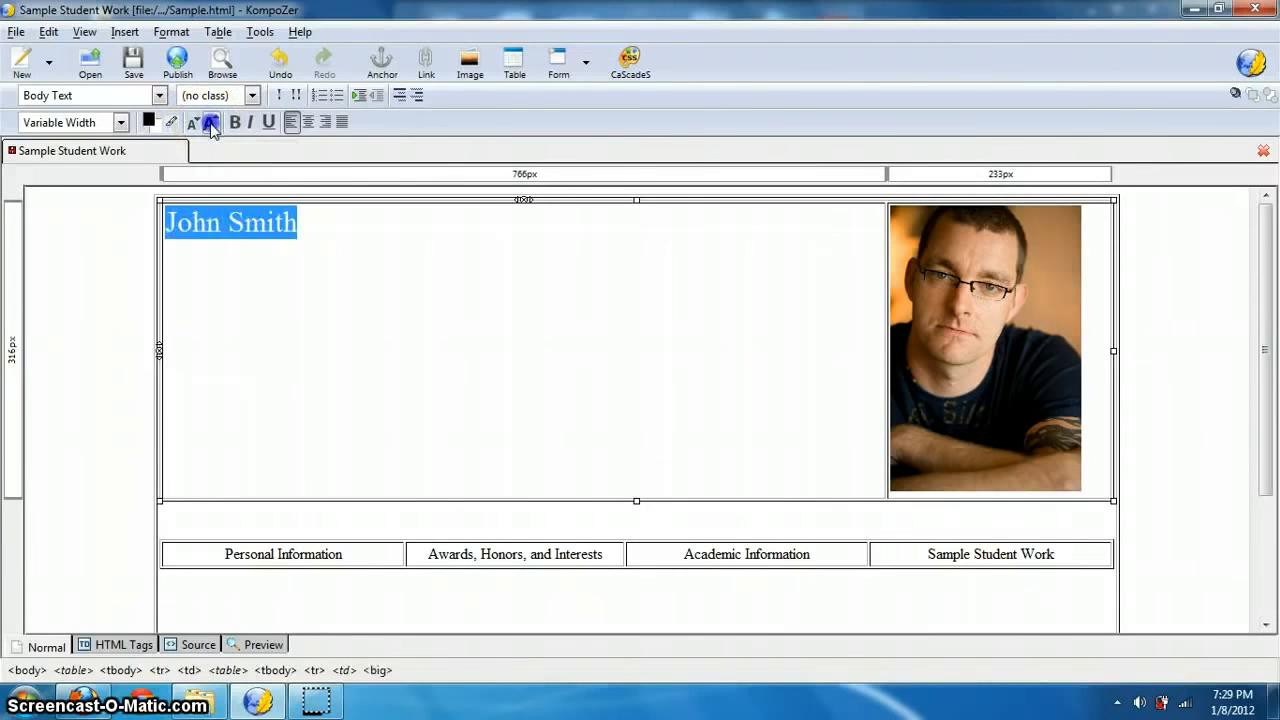
pyautogui.click(210, 123)
pyautogui.click(192, 123)
pyautogui.click(210, 123)
pyautogui.click(210, 123)
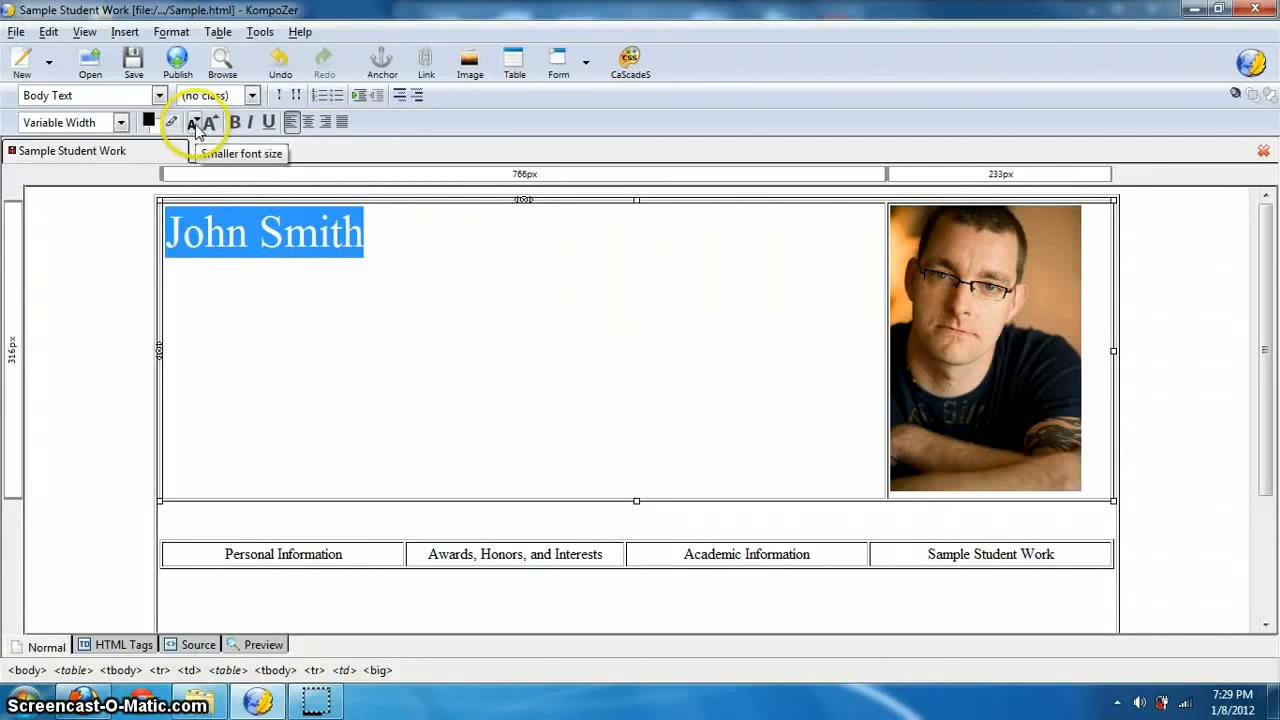
pyautogui.click(222, 295)
pyautogui.click(440, 248)
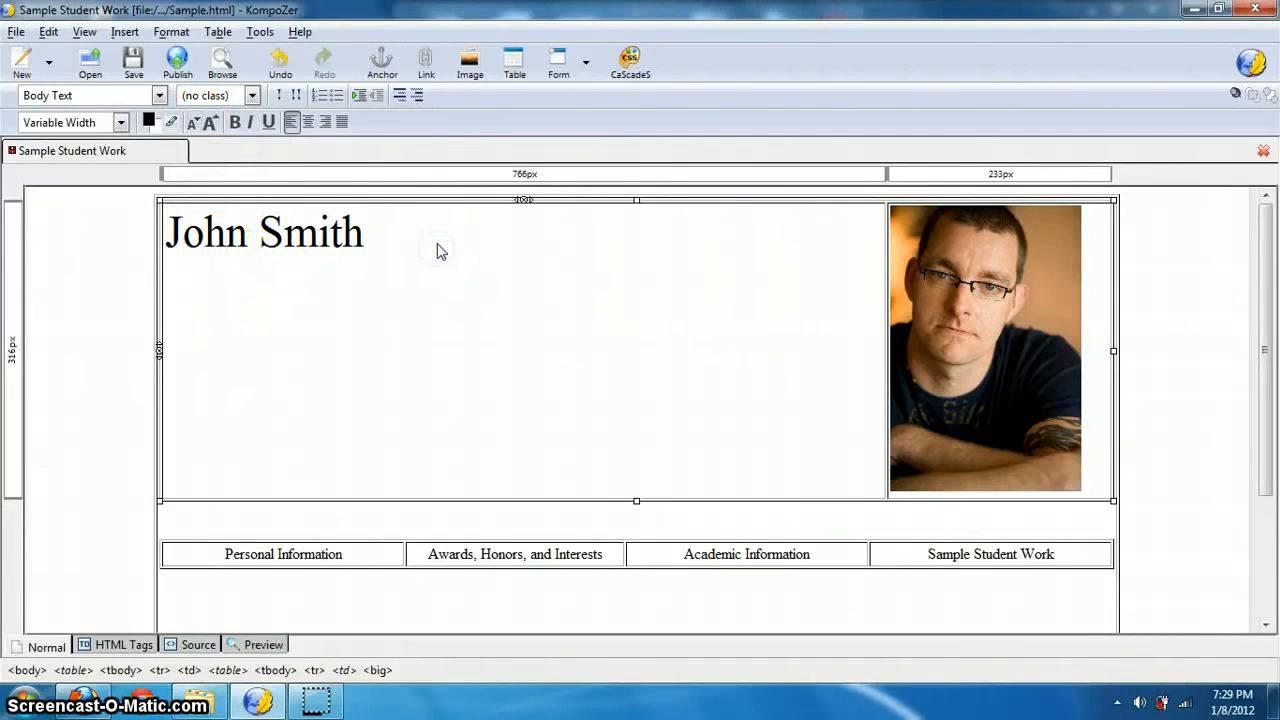
# Add the street address, the city, state and ZIP code, the phone number and the e-mail address on separate lines below the name.
pyautogui.click(193, 123)
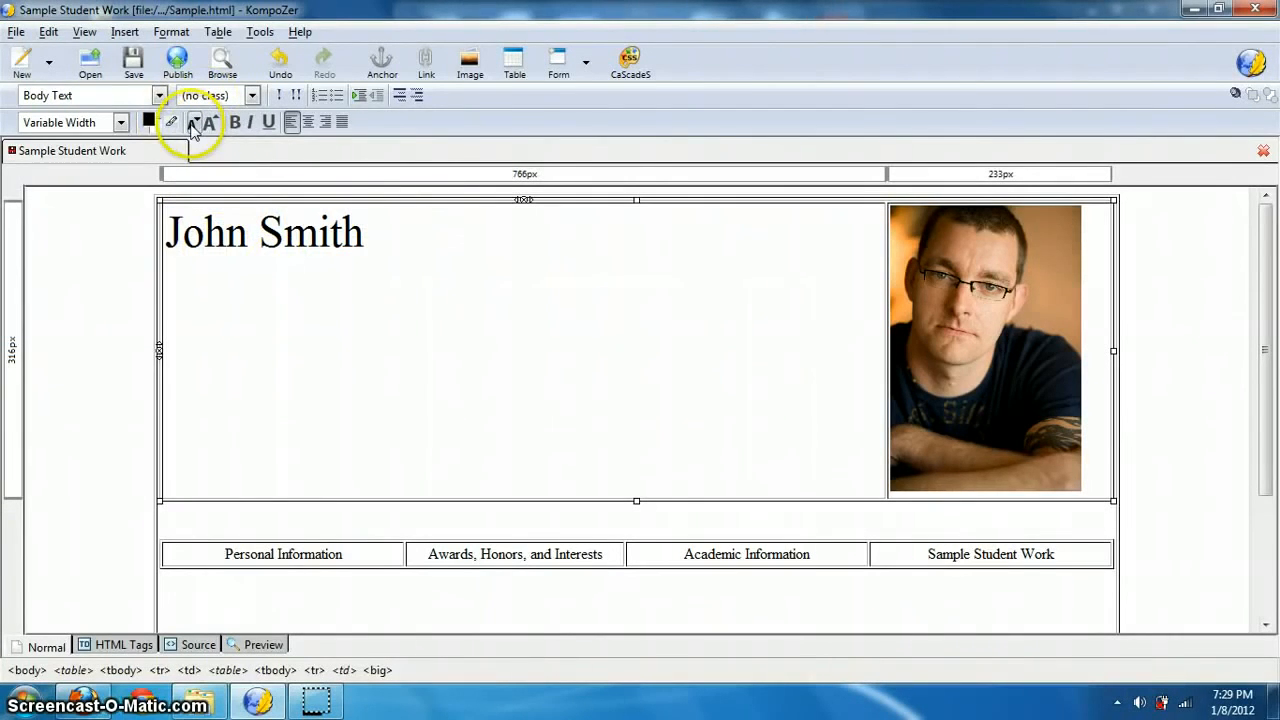
pyautogui.click(281, 281)
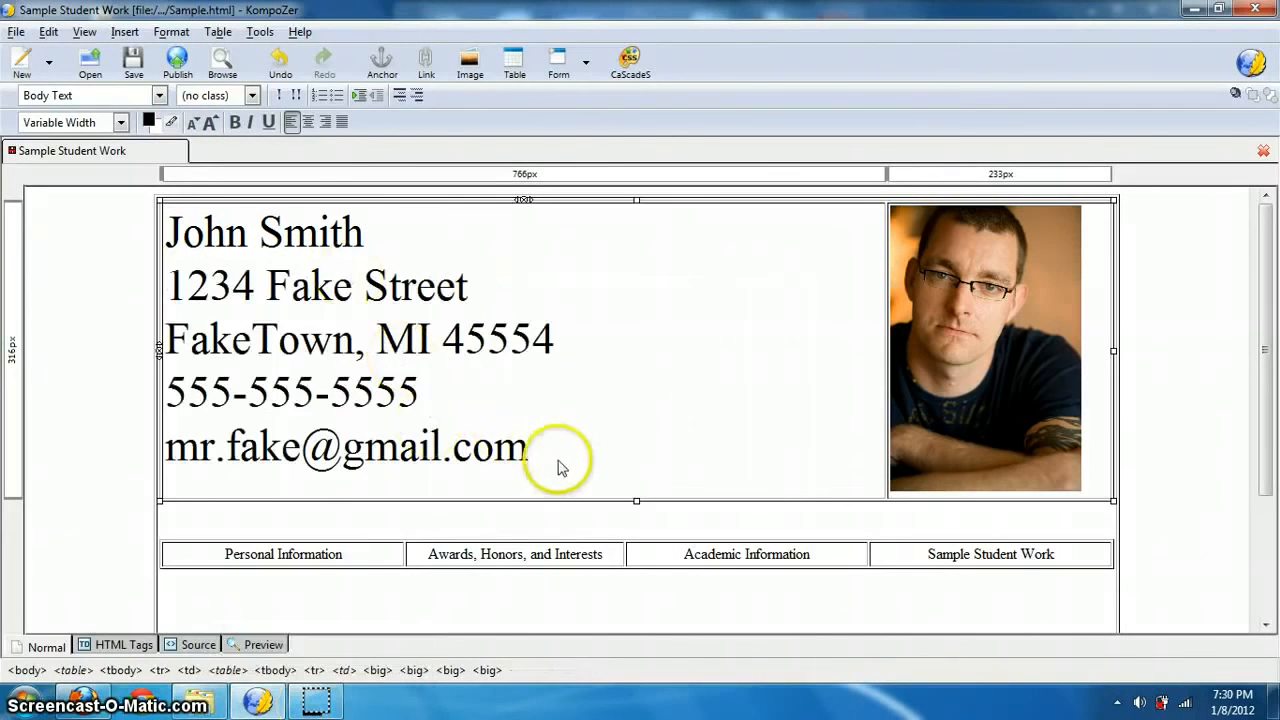
# Reduce the font size of the four contact lines below the name, and save the page.
pyautogui.moveTo(563, 463); pyautogui.dragTo(146, 286)
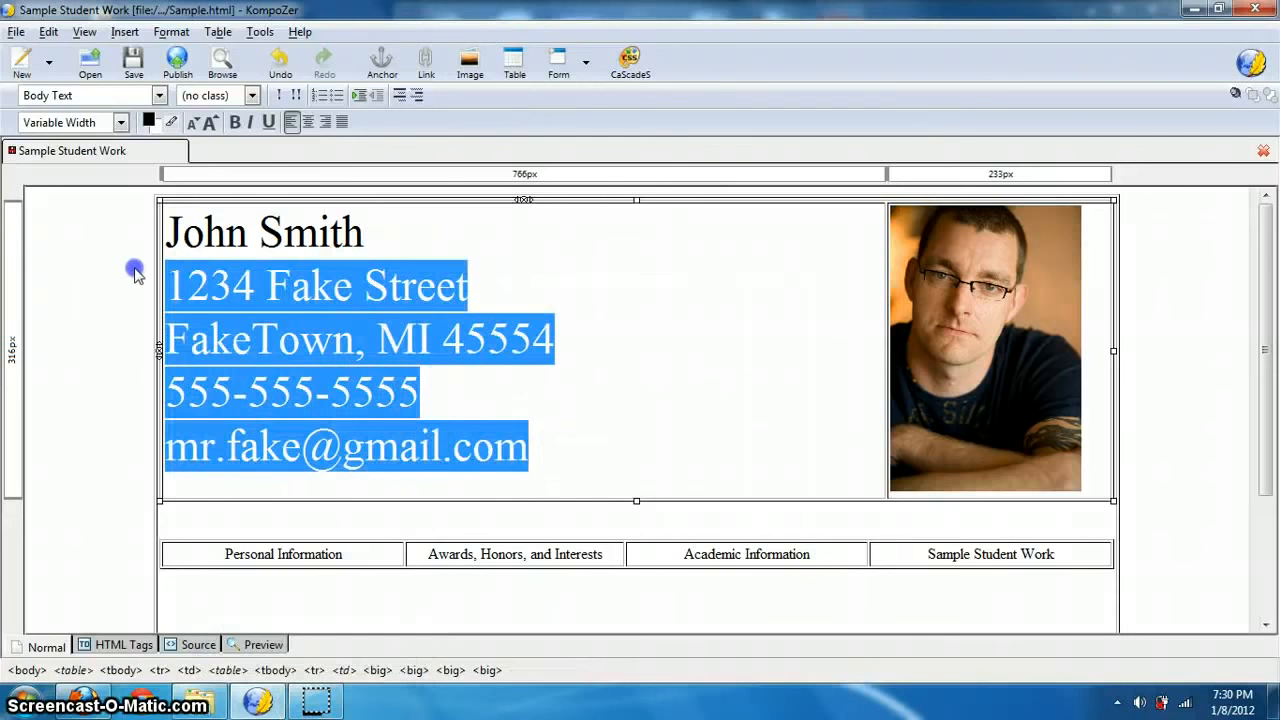
pyautogui.click(195, 123)
pyautogui.click(195, 123)
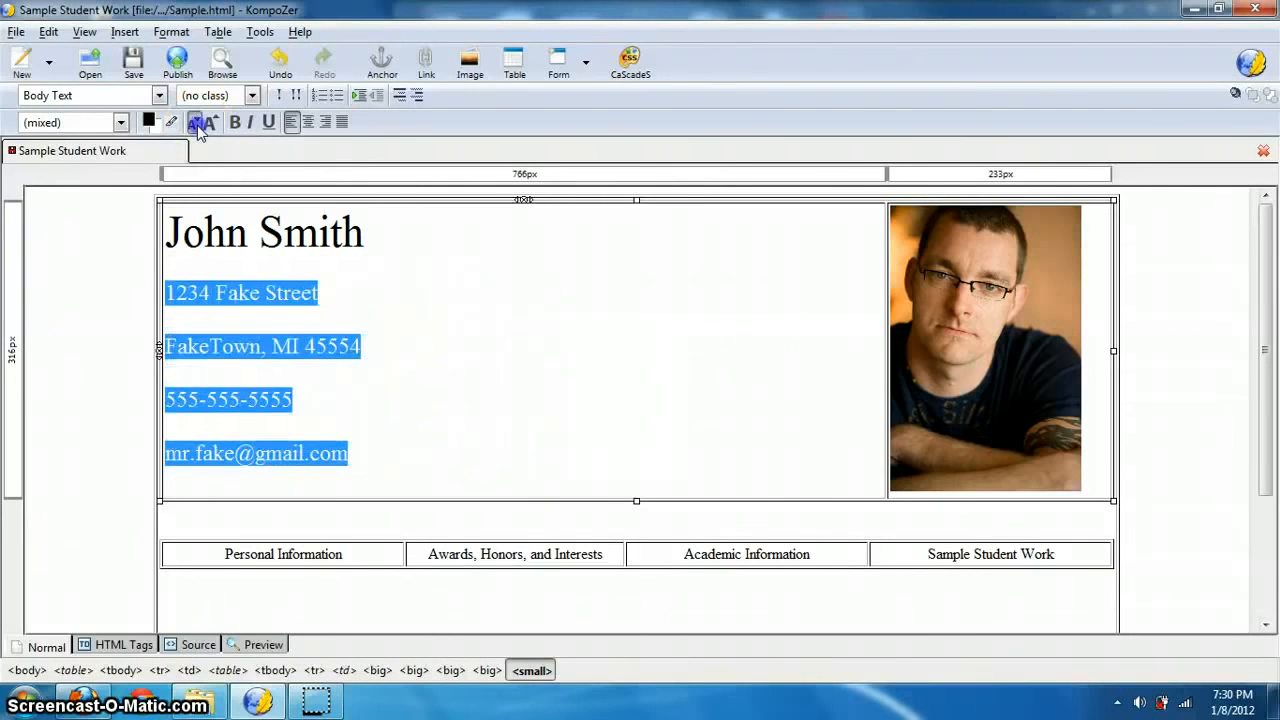
pyautogui.click(195, 123)
pyautogui.click(212, 122)
pyautogui.click(391, 411)
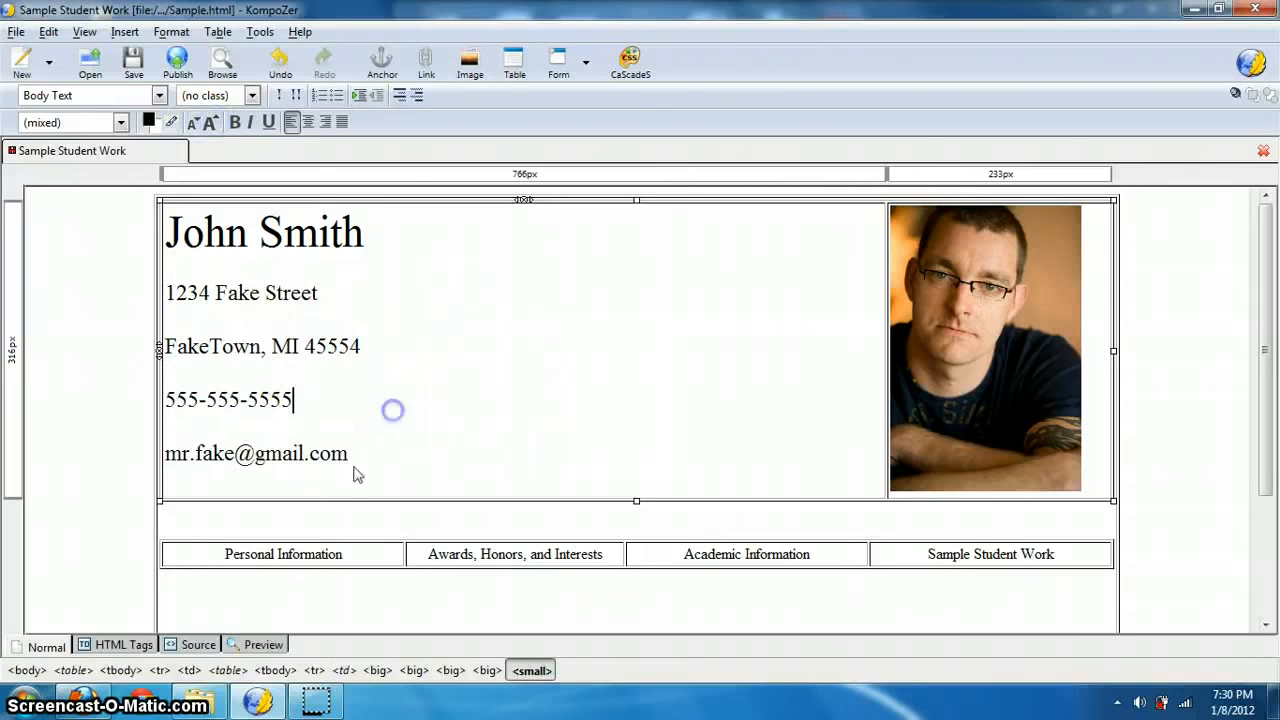
pyautogui.click(214, 268)
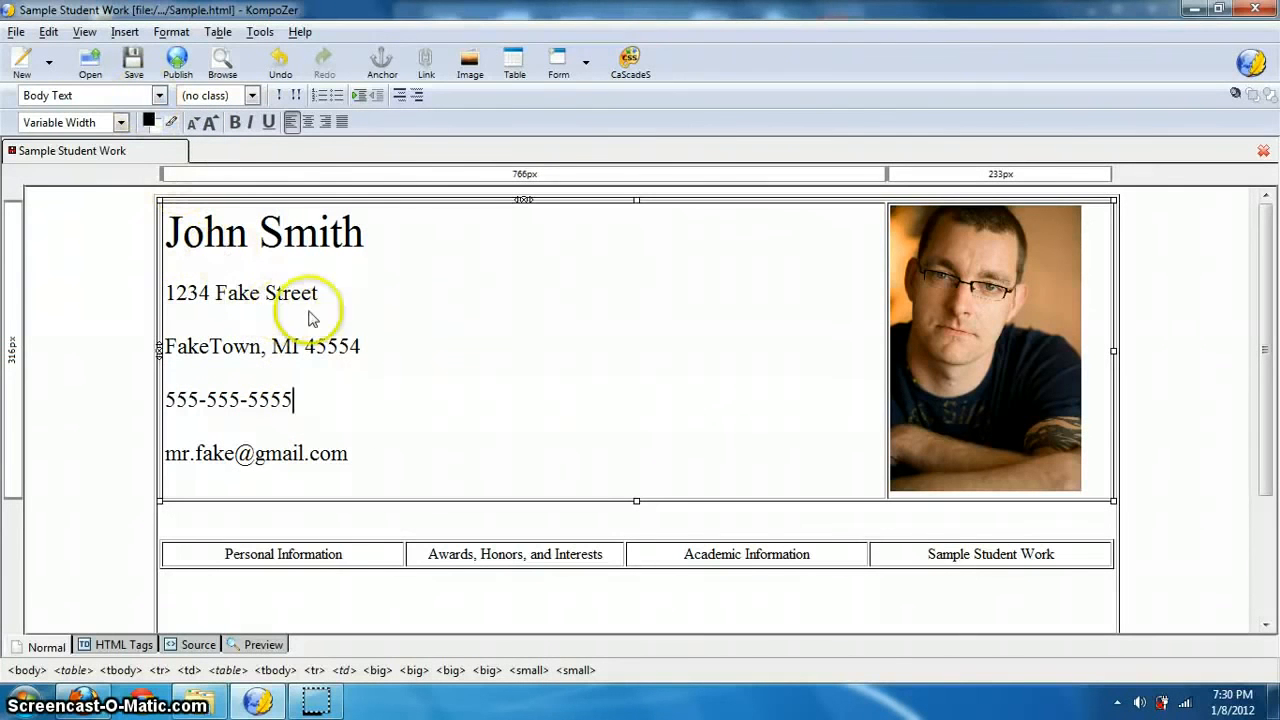
pyautogui.click(136, 62)
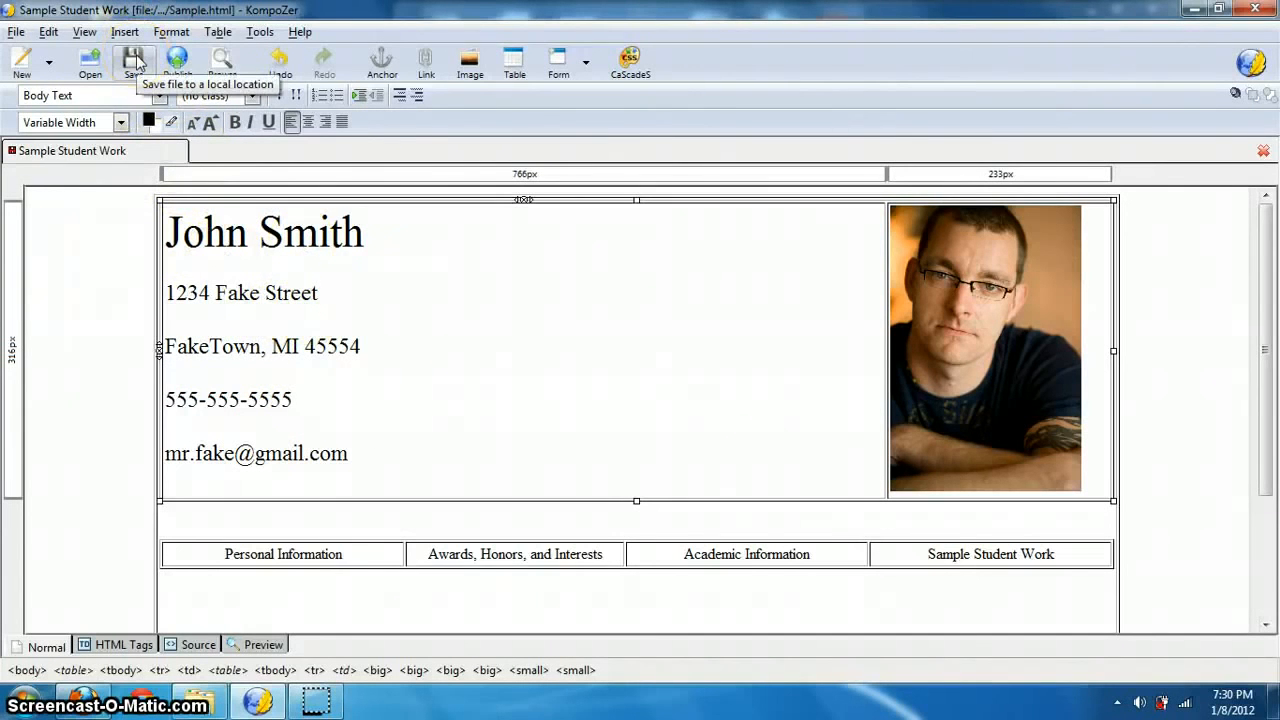